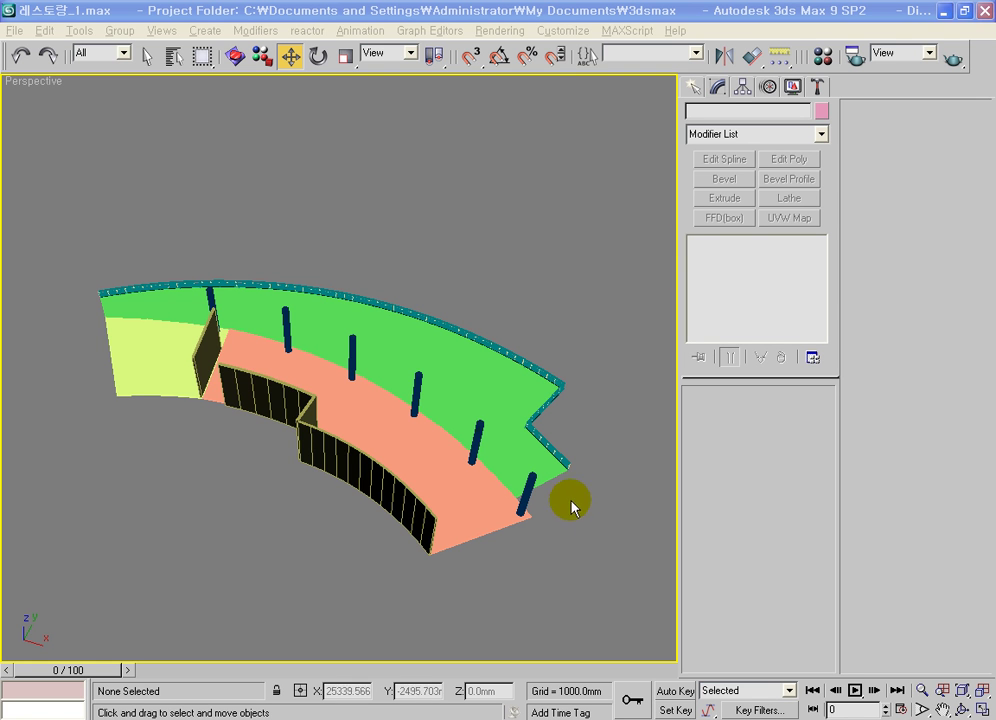
# Step: Reset 3ds Max to a new, empty scene
pyautogui.moveTo(449, 469)
pyautogui.keyDown('alt'); pyautogui.mouseDown(button='middle')
pyautogui.moveTo(476, 451)
pyautogui.moveTo(458, 455)
pyautogui.mouseUp(button='middle'); pyautogui.keyUp('alt')
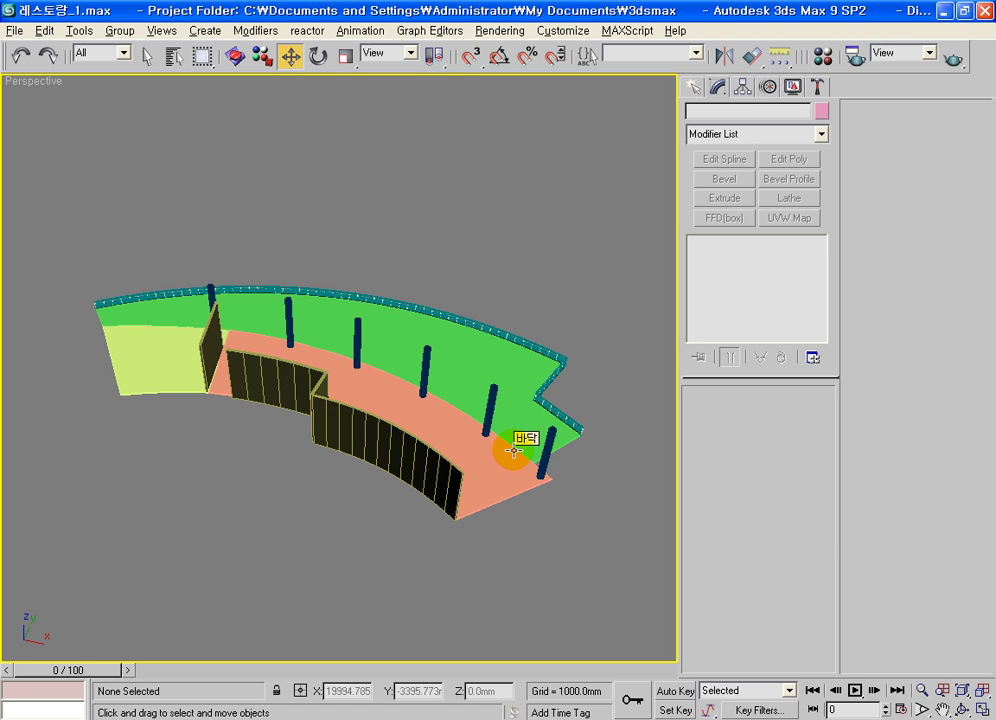
pyautogui.moveTo(526, 444); pyautogui.dragTo(533, 466, button='middle')
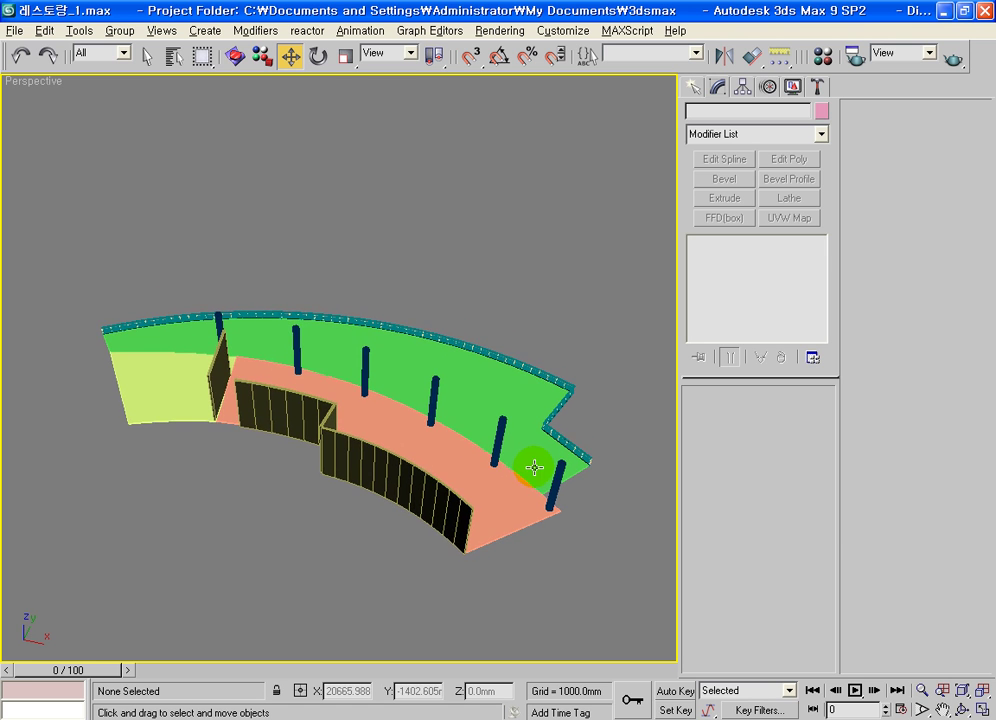
pyautogui.hotkey('alt', 'Tab')
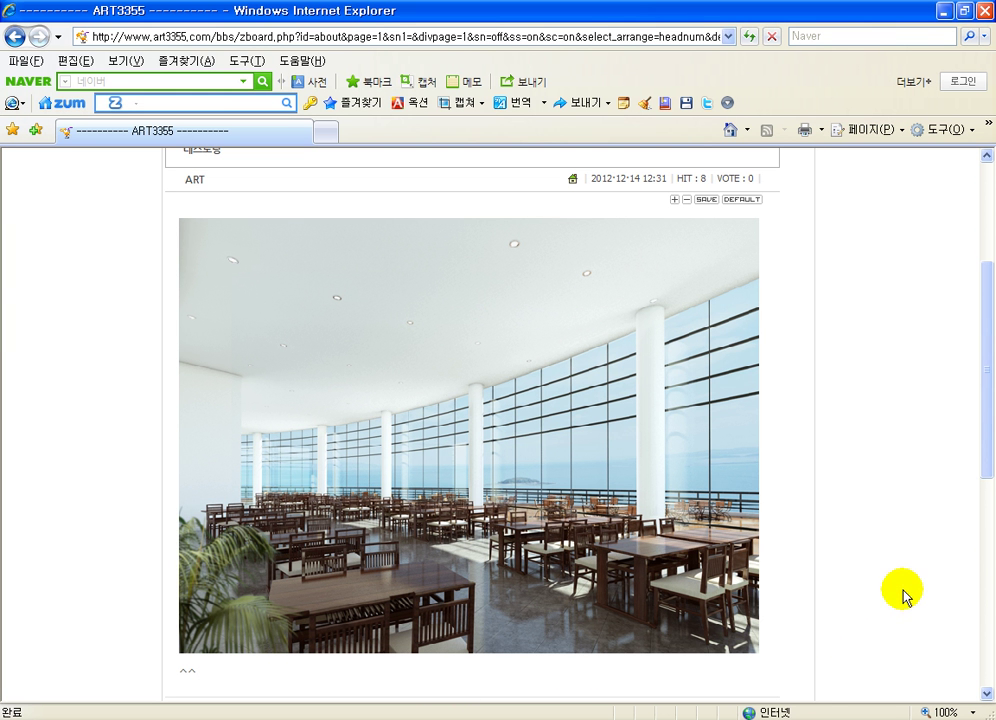
pyautogui.hotkey('alt', 'Tab')
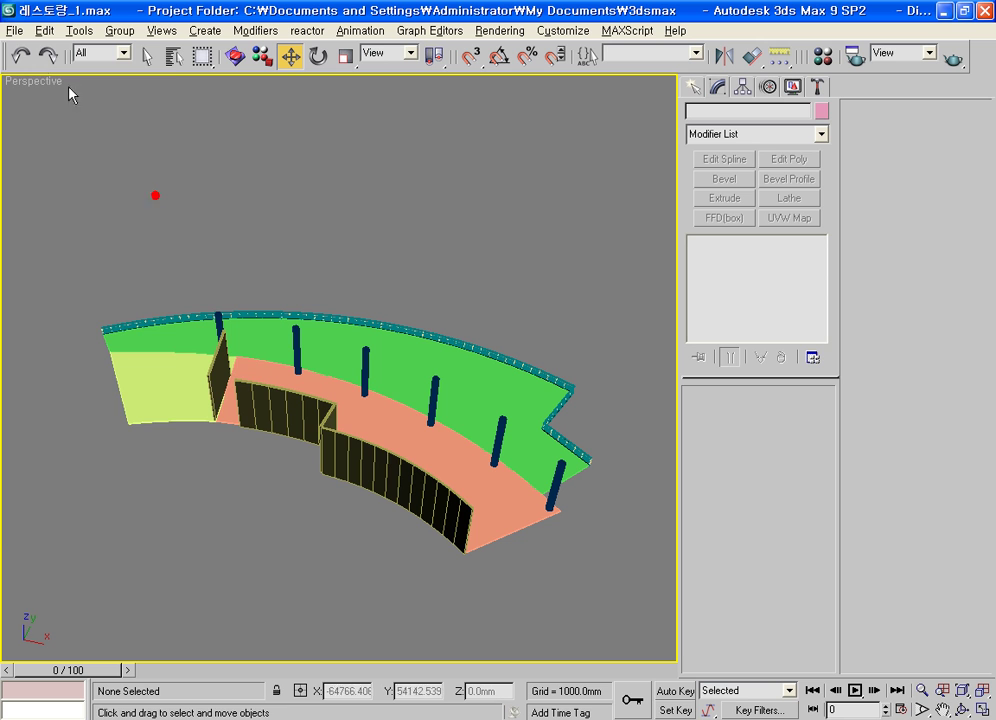
pyautogui.click(14, 30)
pyautogui.click(44, 64)
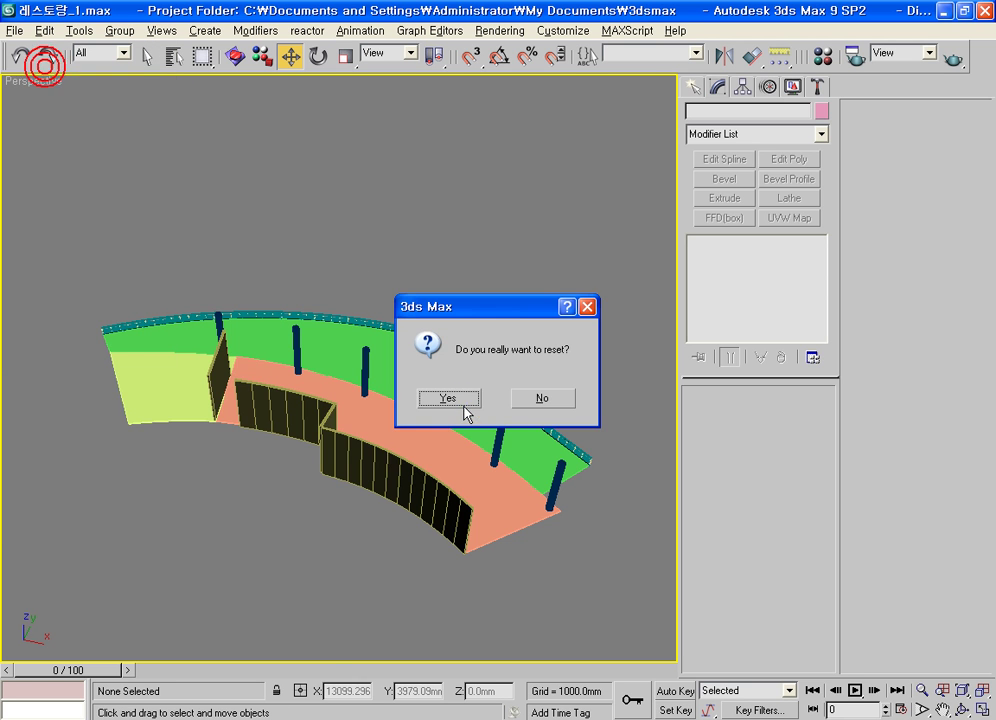
pyautogui.click(447, 398)
pyautogui.click(487, 454)
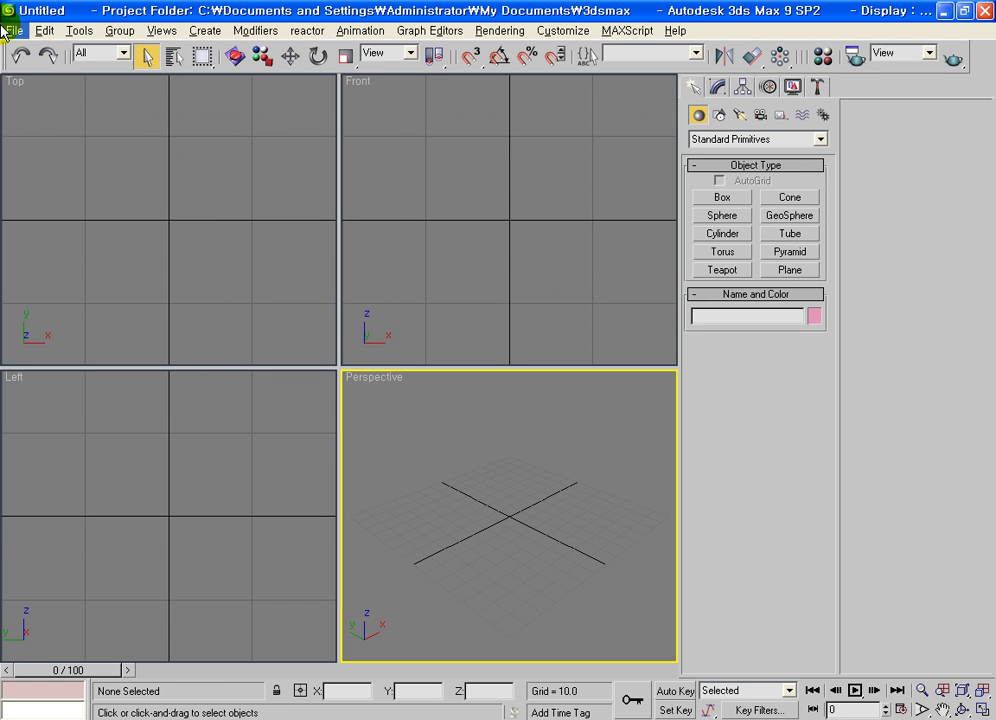
# Step: Import line.DWG as an AutoCAD Drawing file
pyautogui.click(14, 30)
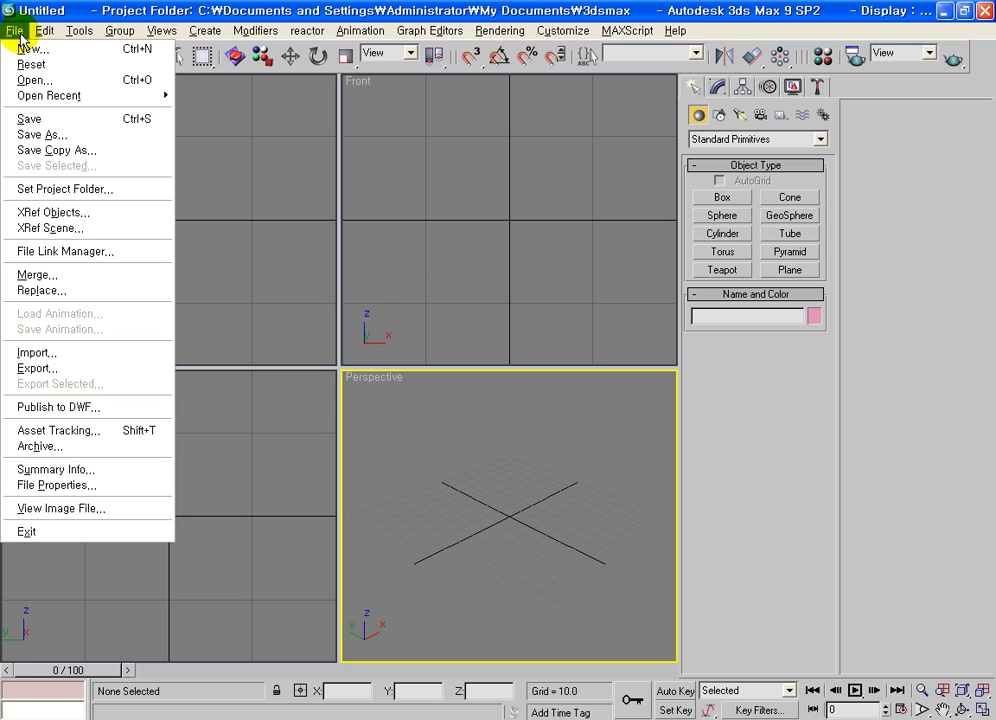
pyautogui.click(36, 352)
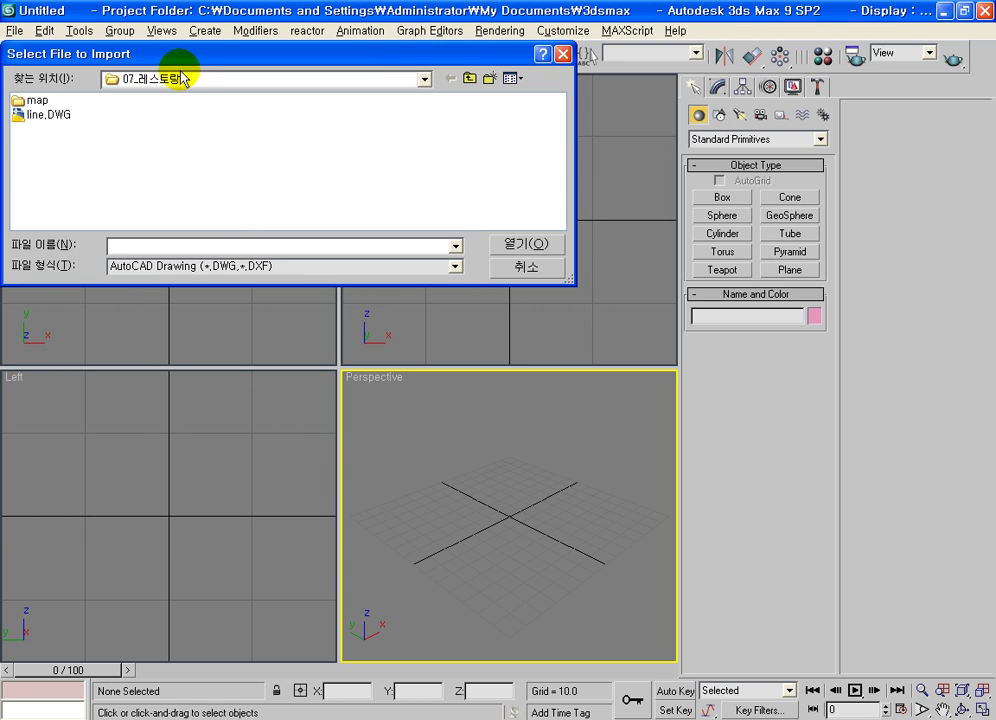
pyautogui.click(38, 117)
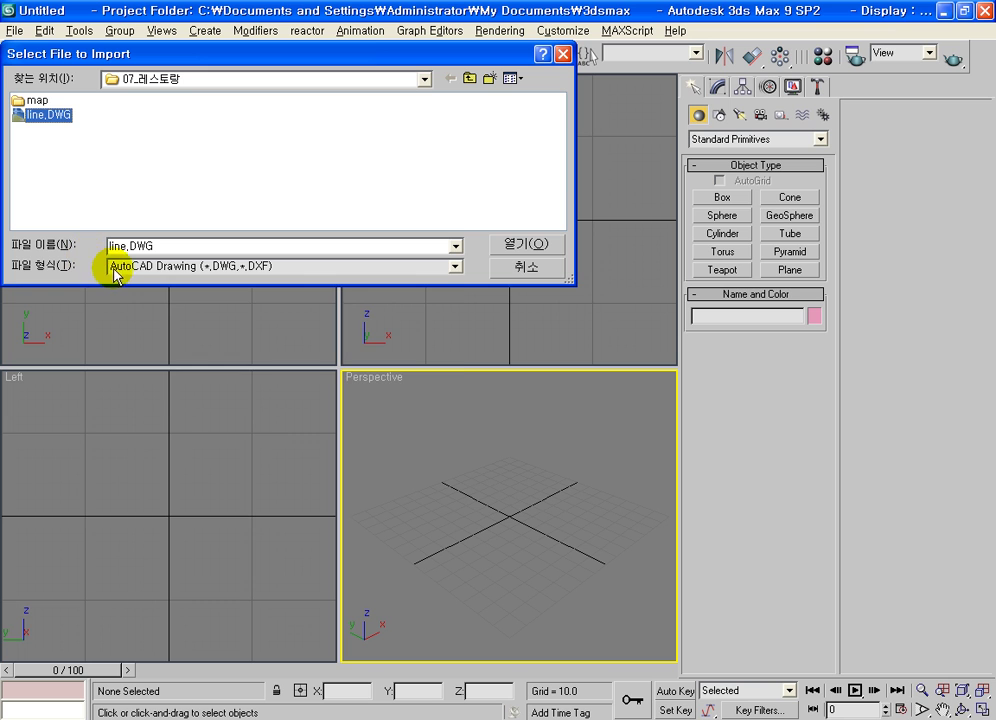
pyautogui.click(113, 266)
pyautogui.click(145, 280)
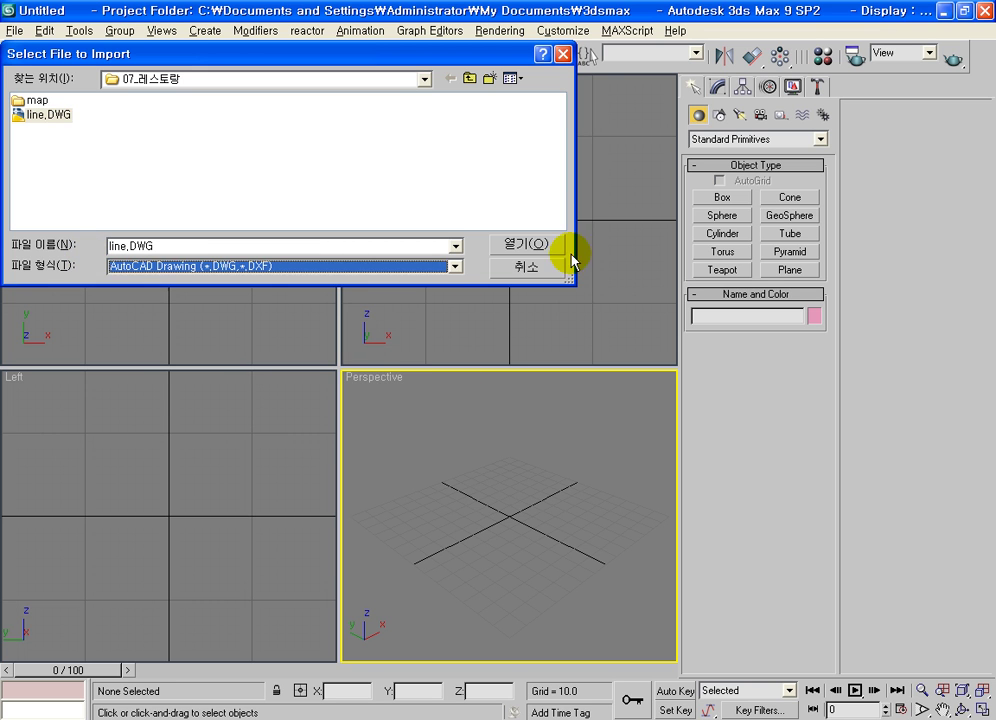
pyautogui.click(560, 248)
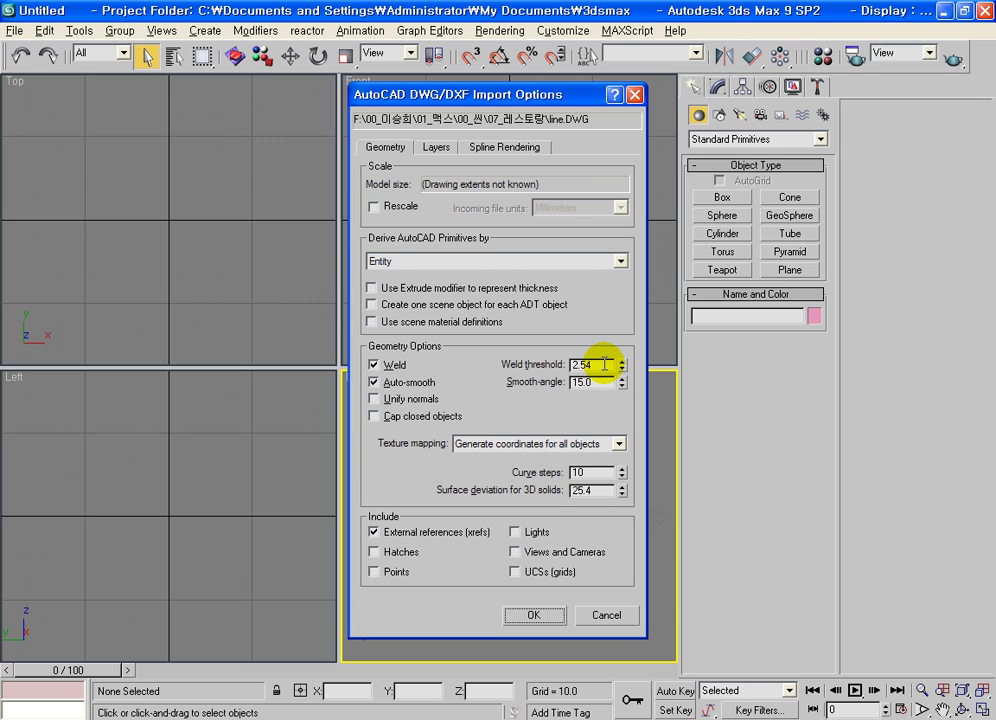
# Step: Keep Derive AutoCAD Primitives by Entity and accept the import options
pyautogui.click(418, 263)
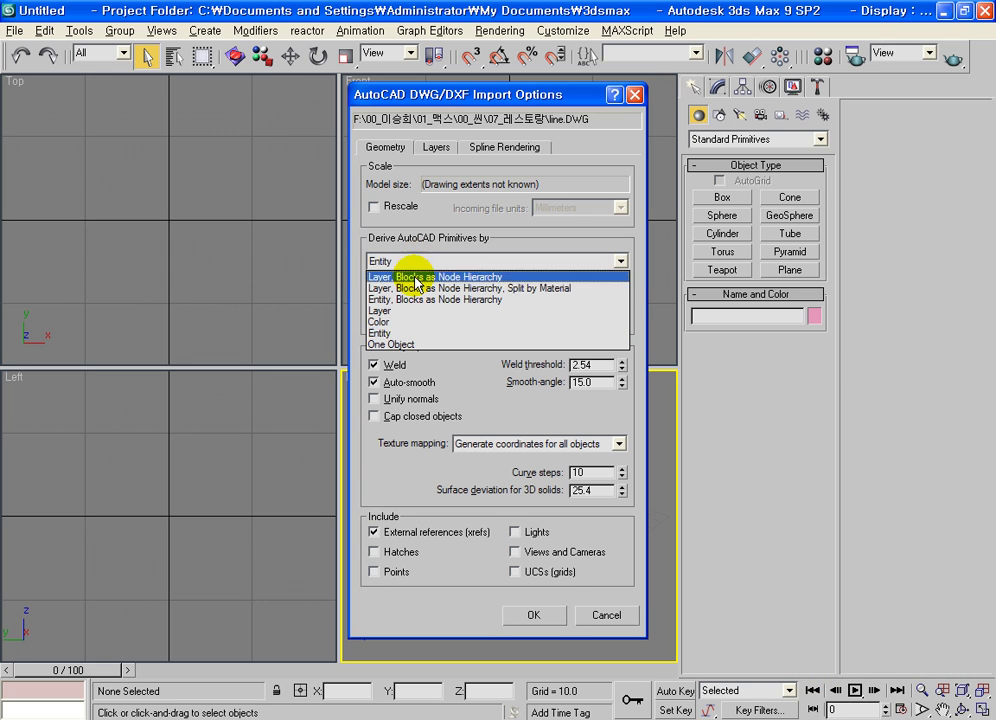
pyautogui.click(396, 333)
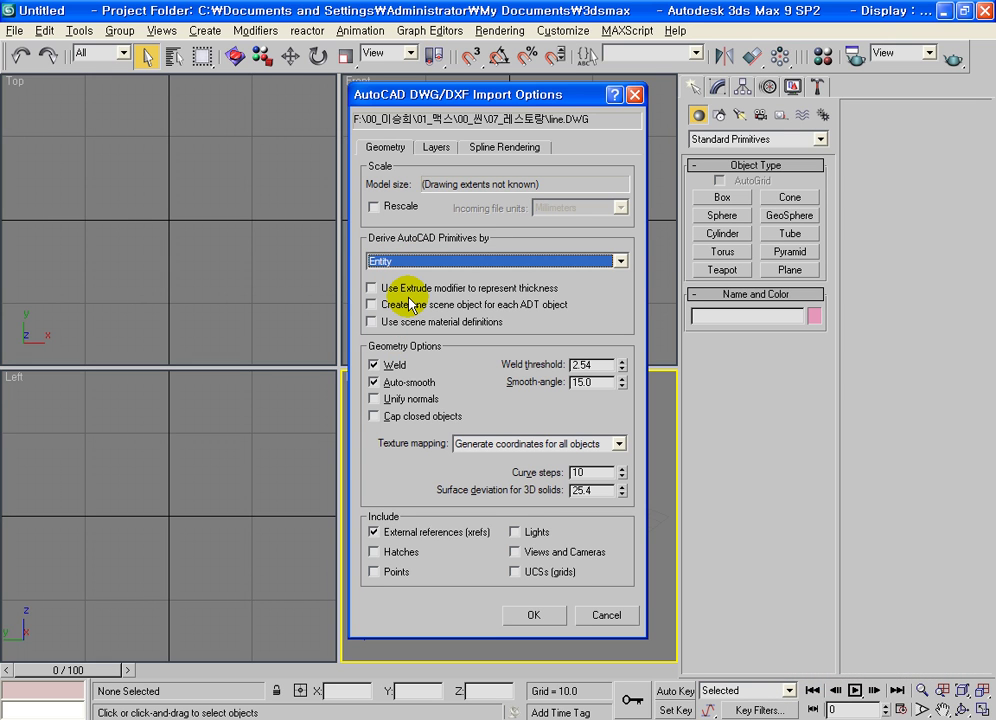
pyautogui.click(533, 615)
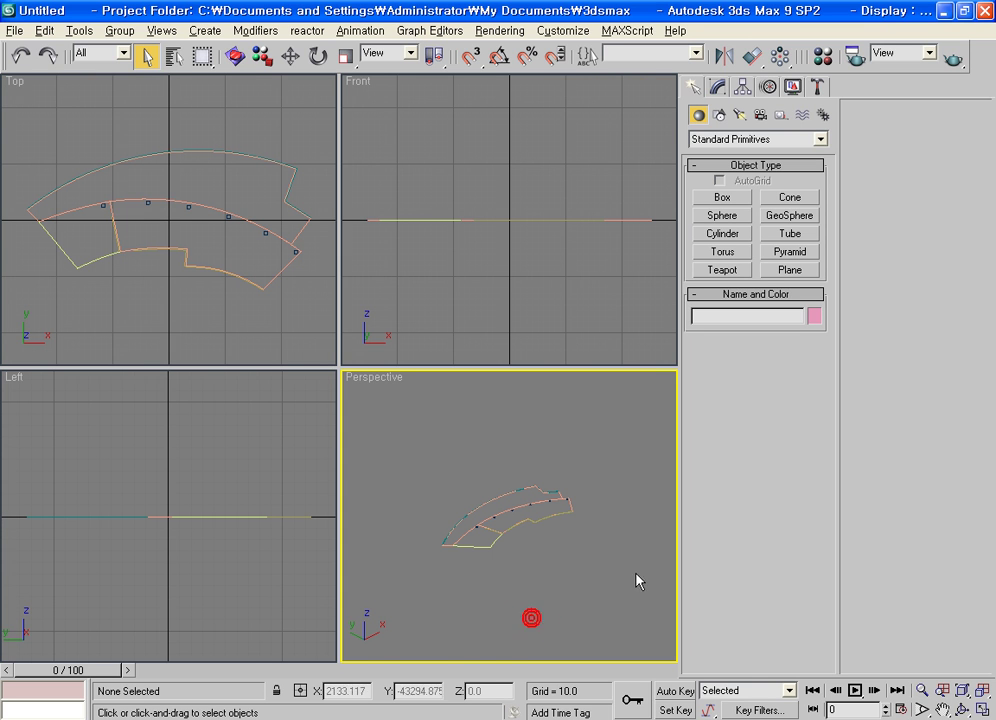
# Step: Maximize the Top view and rename the first floor outline 바닥
pyautogui.click(303, 330)
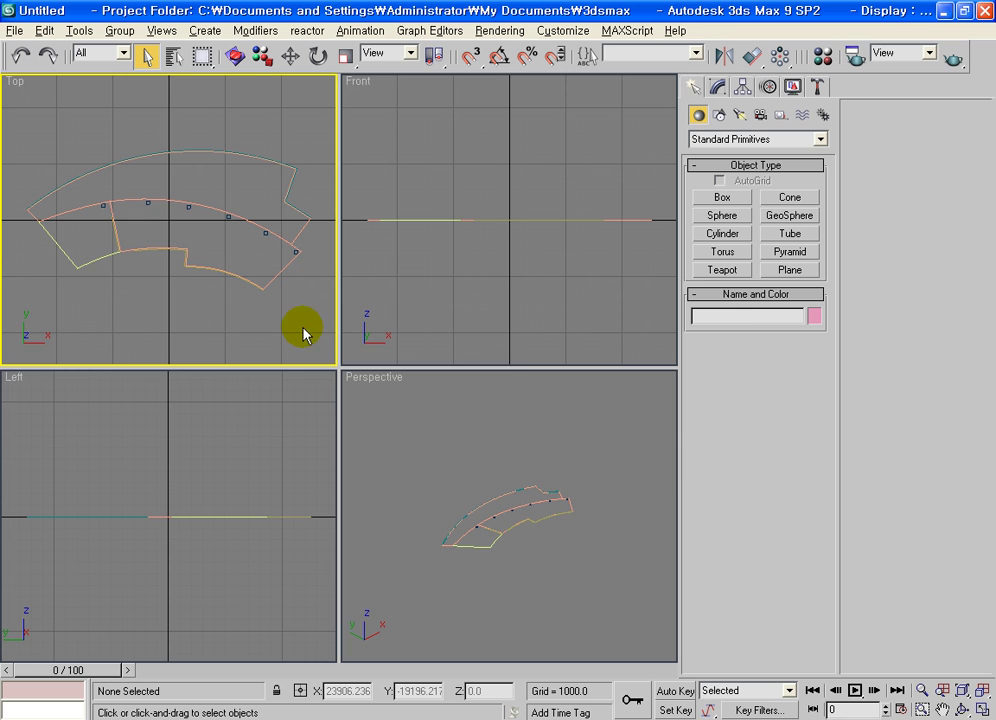
pyautogui.hotkey('alt', 'w')
pyautogui.click(550, 483)
pyautogui.click(718, 87)
pyautogui.click(740, 110)
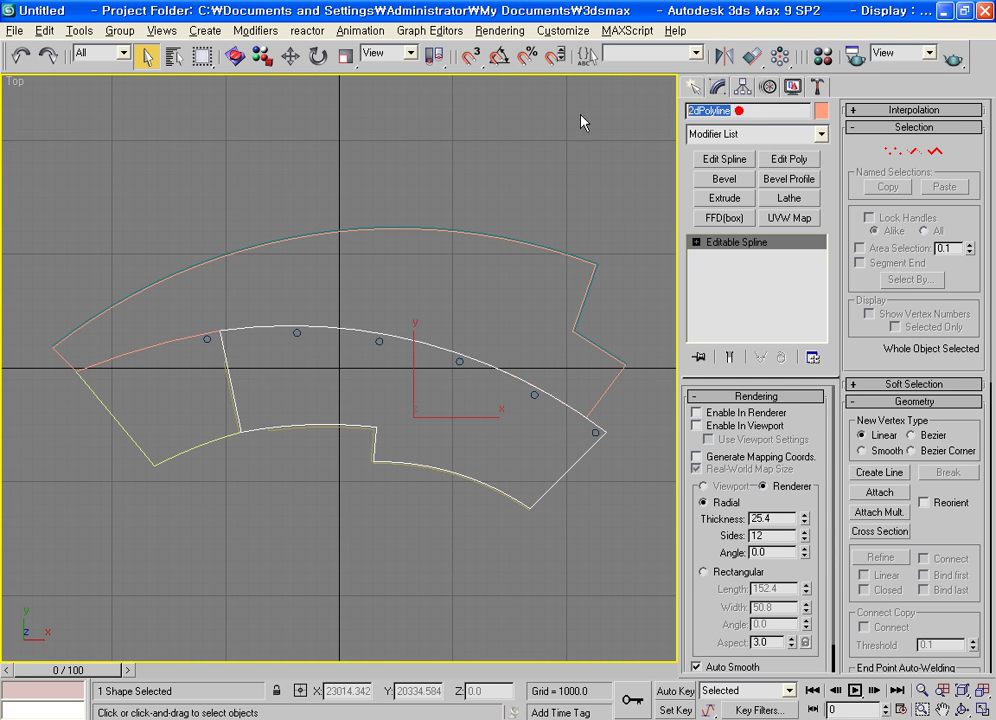
pyautogui.click(627, 236)
pyautogui.write('q')
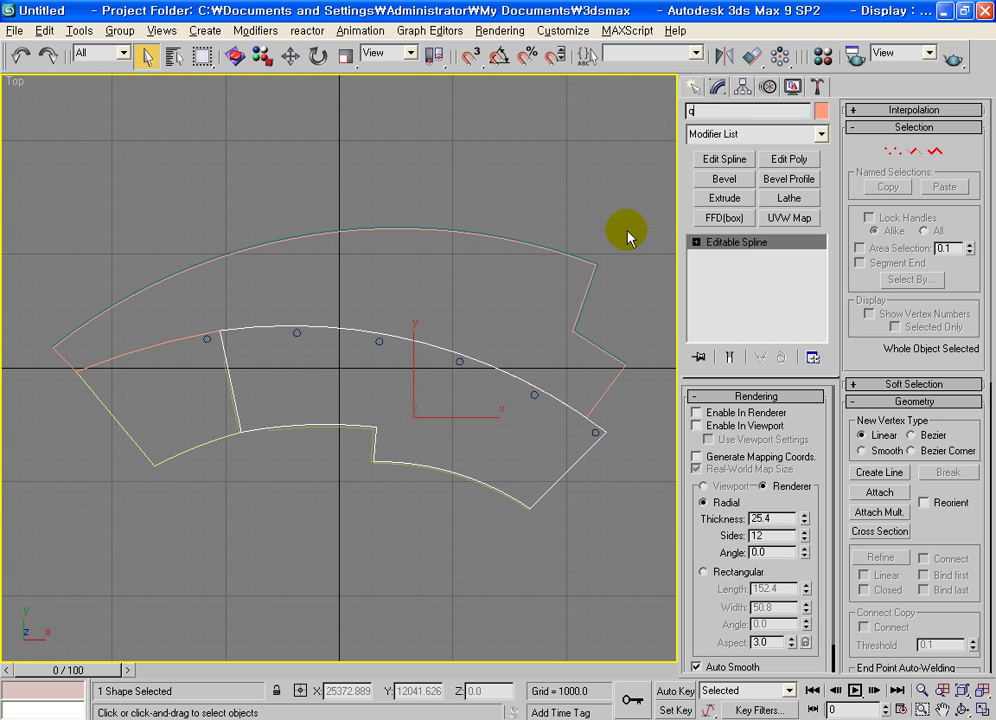
pyautogui.write('바닥')
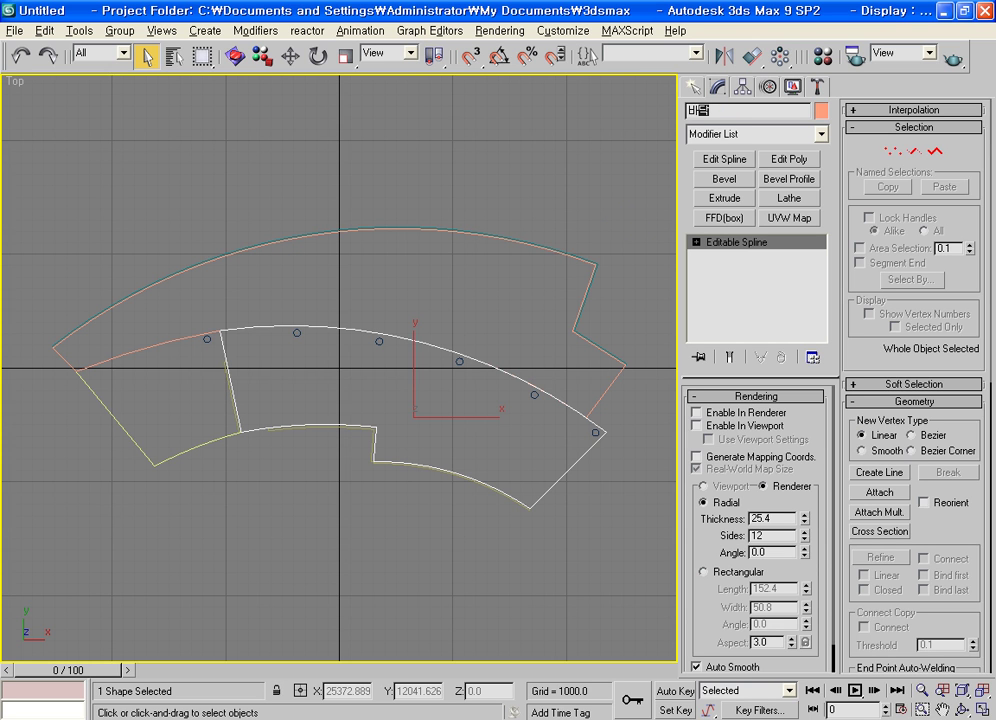
# Step: Rename the other two floor pieces 안바닥 and 밖바닥
pyautogui.click(123, 427)
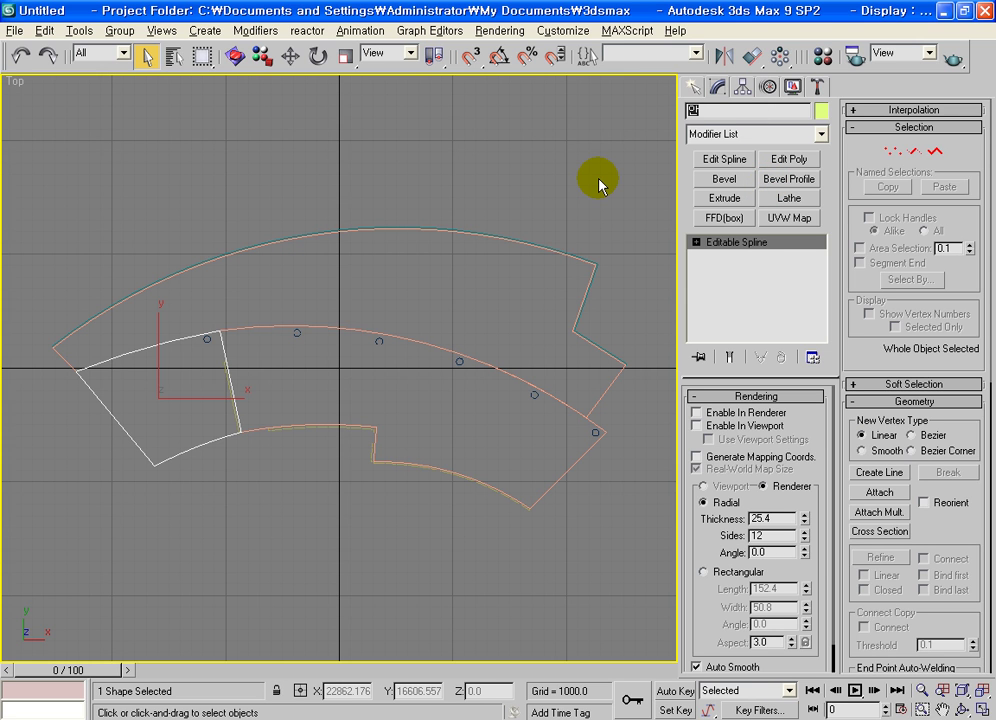
pyautogui.write('안바닥')
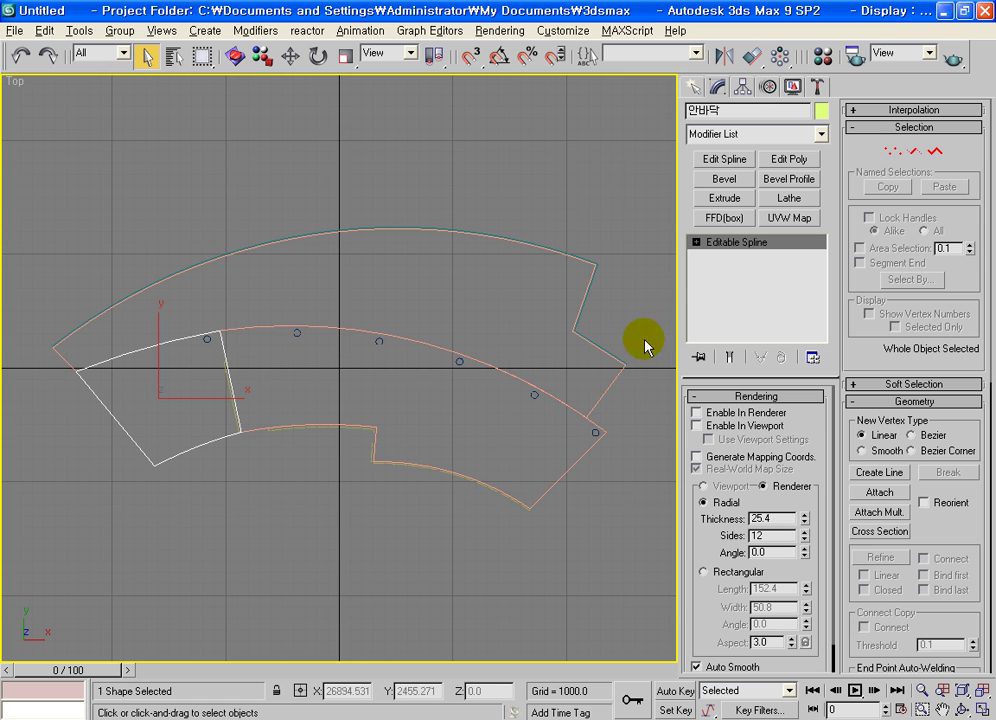
pyautogui.click(612, 384)
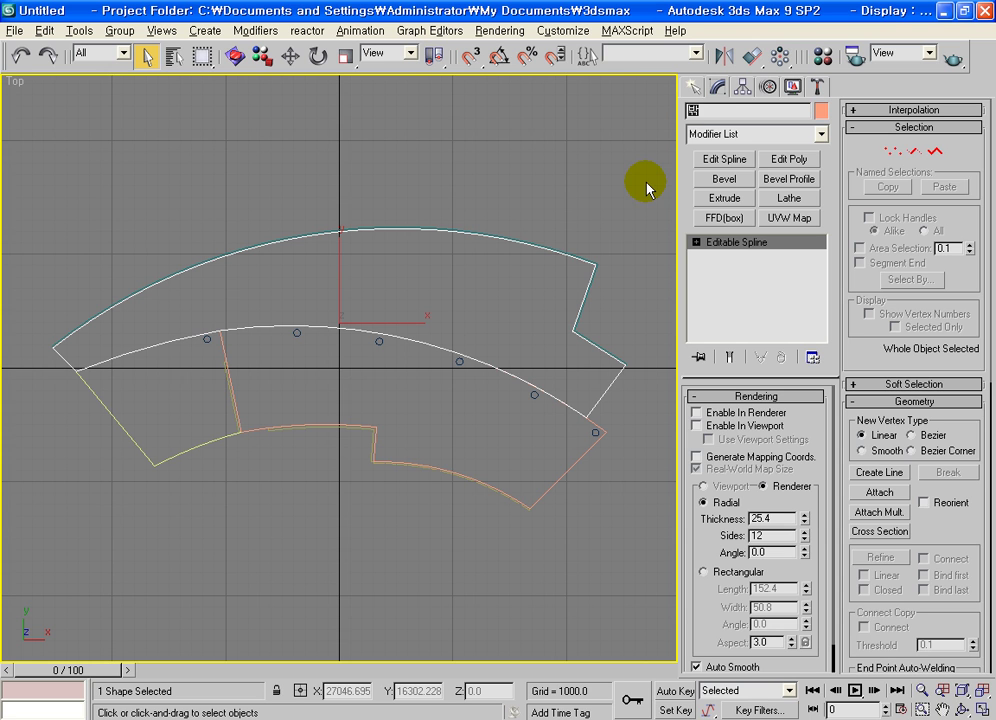
pyautogui.write('박바닥')
# Step: Rename the inner wall outline 벽
pyautogui.click(500, 402)
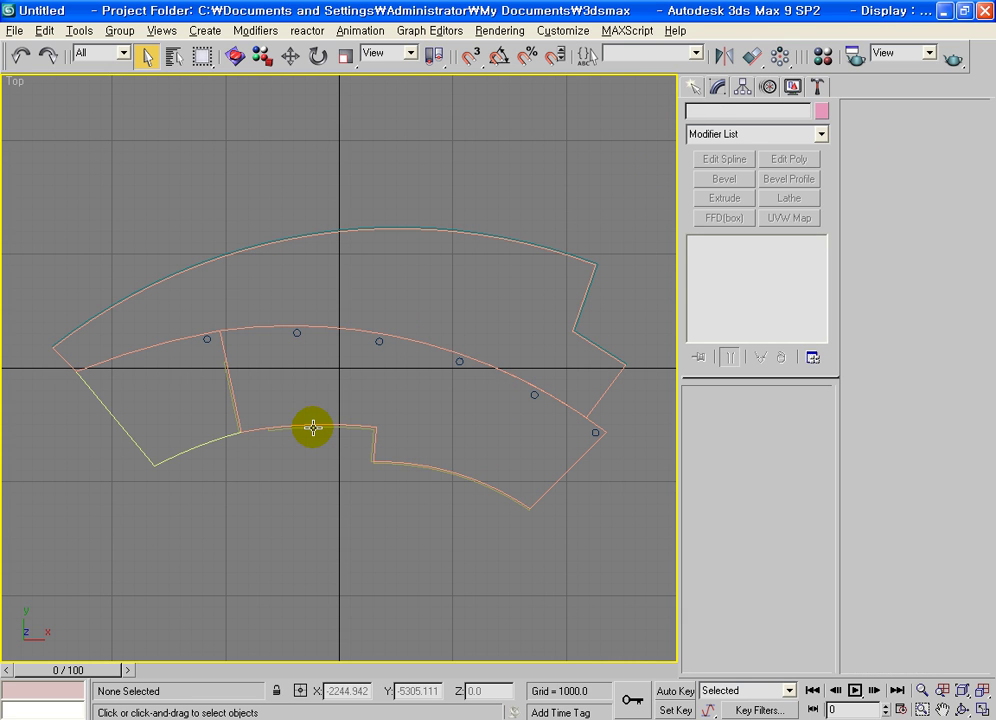
pyautogui.click(313, 428)
pyautogui.click(313, 428)
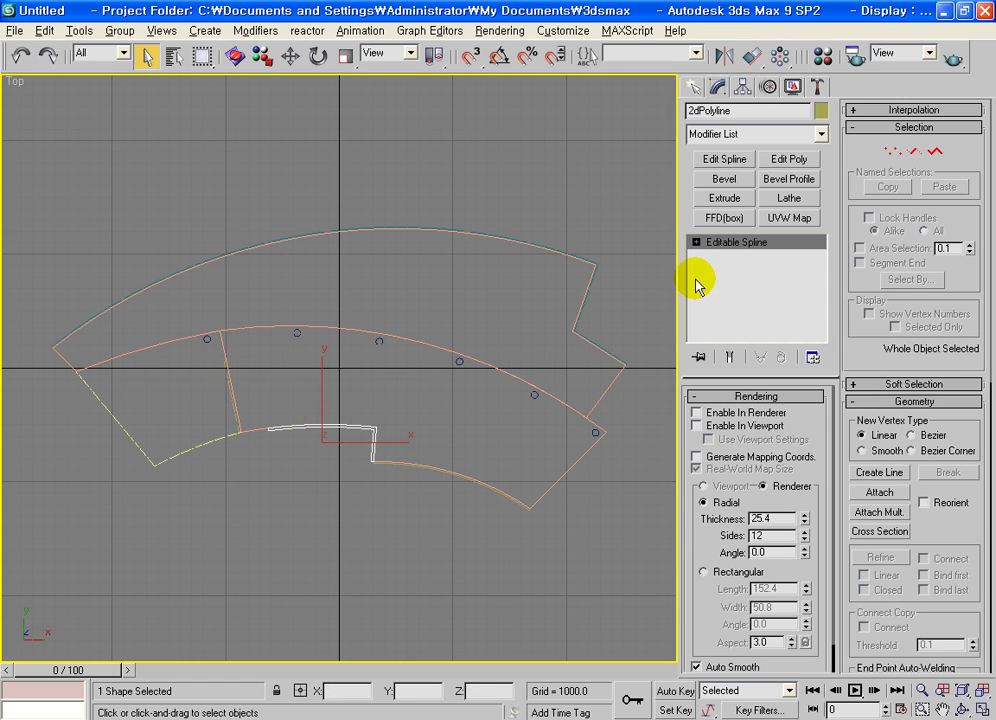
pyautogui.click(731, 114)
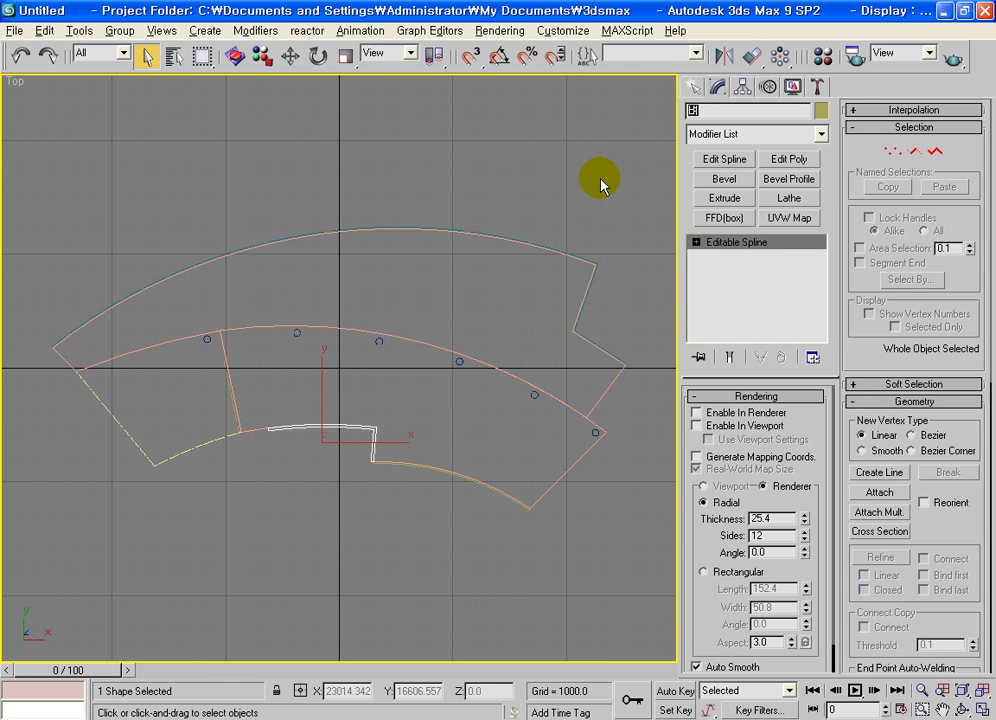
pyautogui.write('벽')
# Step: Attach the vertical segment and the curve into the wall shape
pyautogui.click(880, 492)
pyautogui.moveTo(269, 443); pyautogui.dragTo(320, 443, button='middle')
pyautogui.scroll(8, 320, 443)
pyautogui.moveTo(271, 400); pyautogui.dragTo(296, 371, button='middle')
pyautogui.click(238, 418)
pyautogui.scroll(2, 333, 440)
pyautogui.scroll(-5, 67, 362)
pyautogui.scroll(5, 425, 520)
pyautogui.moveTo(405, 460)
pyautogui.mouseDown(button='middle')
pyautogui.moveTo(368, 406)
pyautogui.moveTo(360, 413)
pyautogui.mouseUp(button='middle')
pyautogui.click(315, 465)
pyautogui.press('w')
pyautogui.scroll(-5, 345, 540)
pyautogui.moveTo(347, 533); pyautogui.dragTo(323, 562, button='middle')
pyautogui.scroll(-3, 300, 480)
pyautogui.scroll(-1, 310, 405)
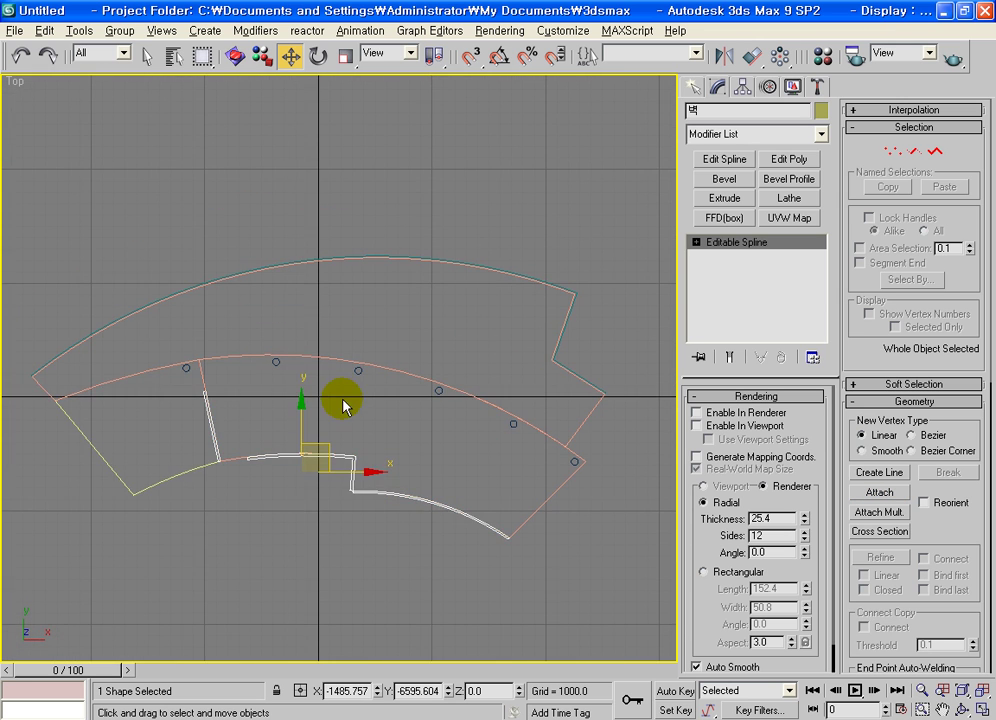
# Step: Rename the column spline 원기둥 and attach the four other column circles to it
pyautogui.click(353, 374)
pyautogui.click(750, 110)
pyautogui.write('기둥')
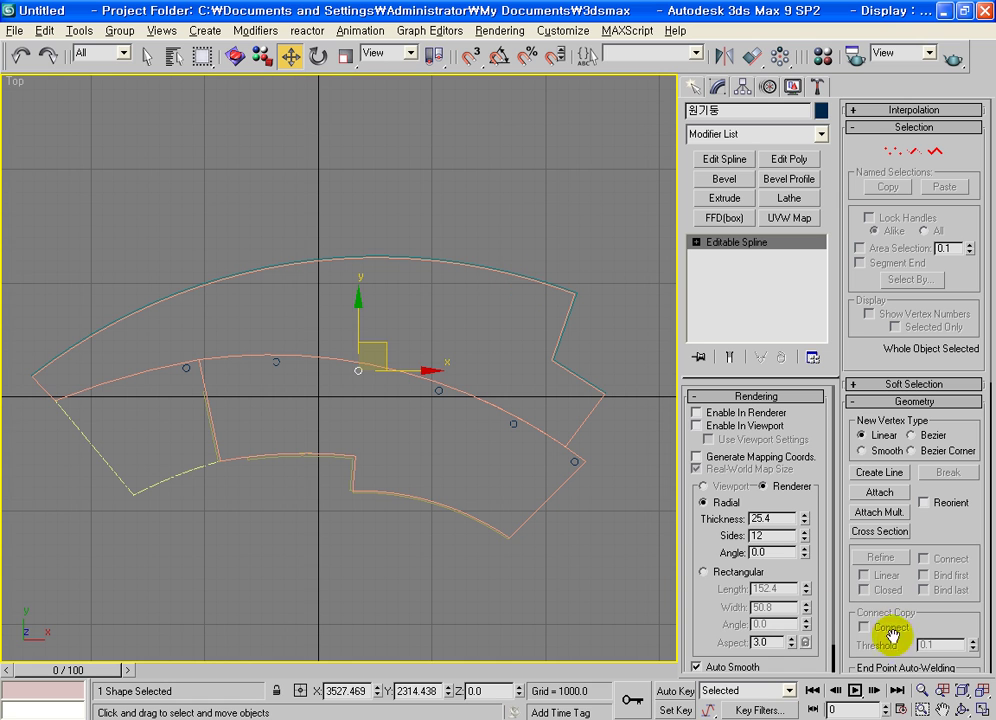
pyautogui.click(880, 492)
pyautogui.click(177, 375)
pyautogui.click(276, 360)
pyautogui.click(445, 395)
pyautogui.click(513, 424)
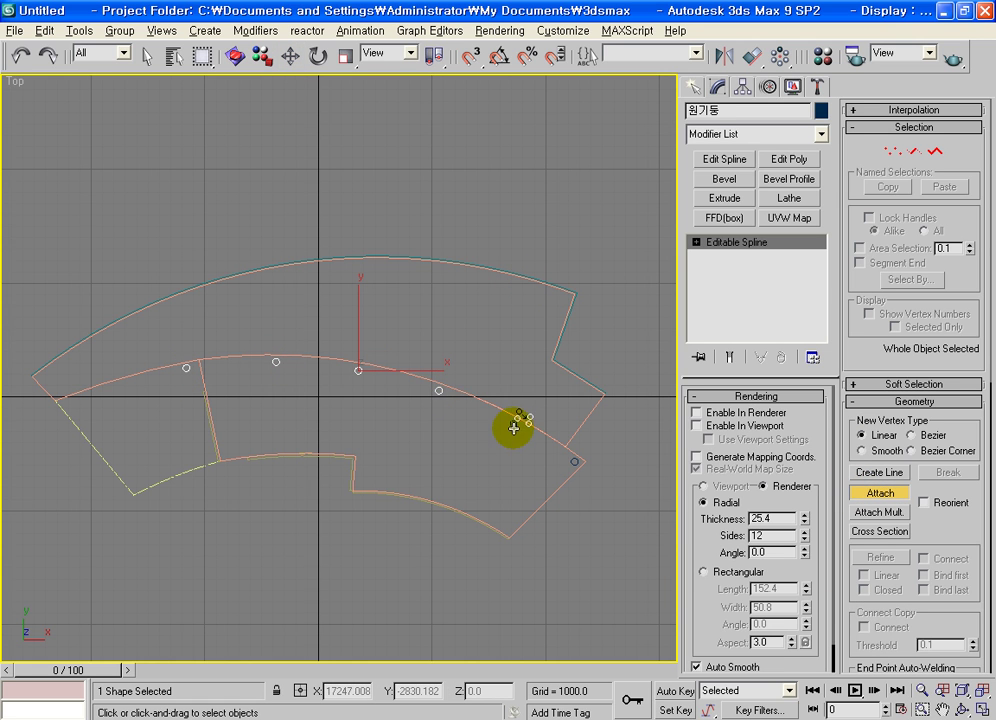
pyautogui.rightClick(617, 440)
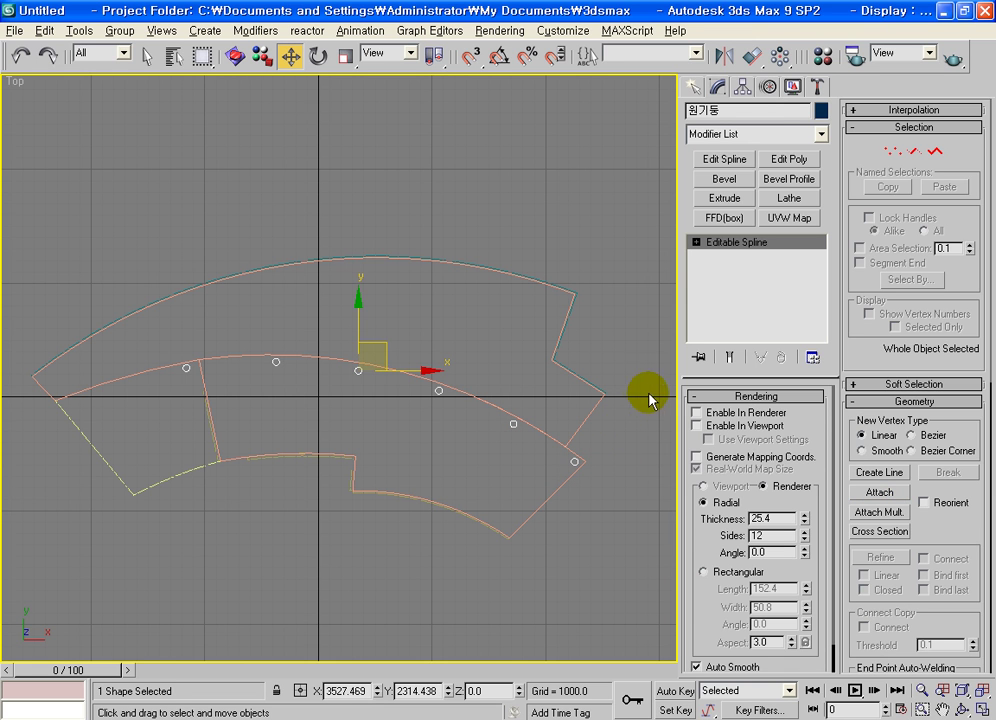
pyautogui.click(645, 398)
pyautogui.scroll(3, 622, 402)
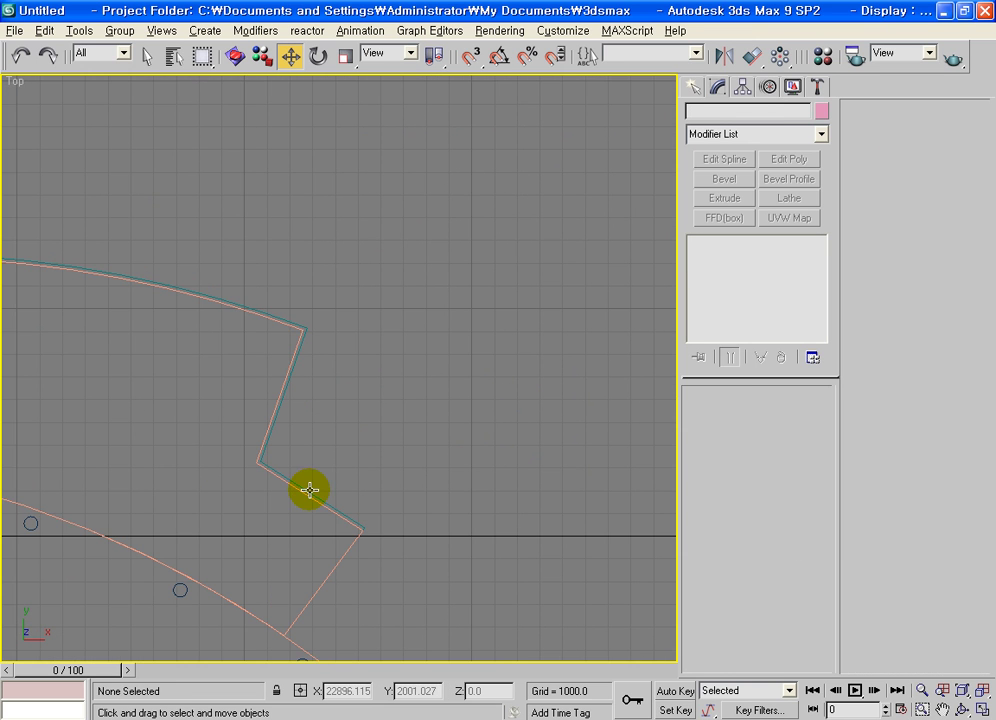
# Step: Rename the outer notched edge polyline 난간
pyautogui.click(310, 490)
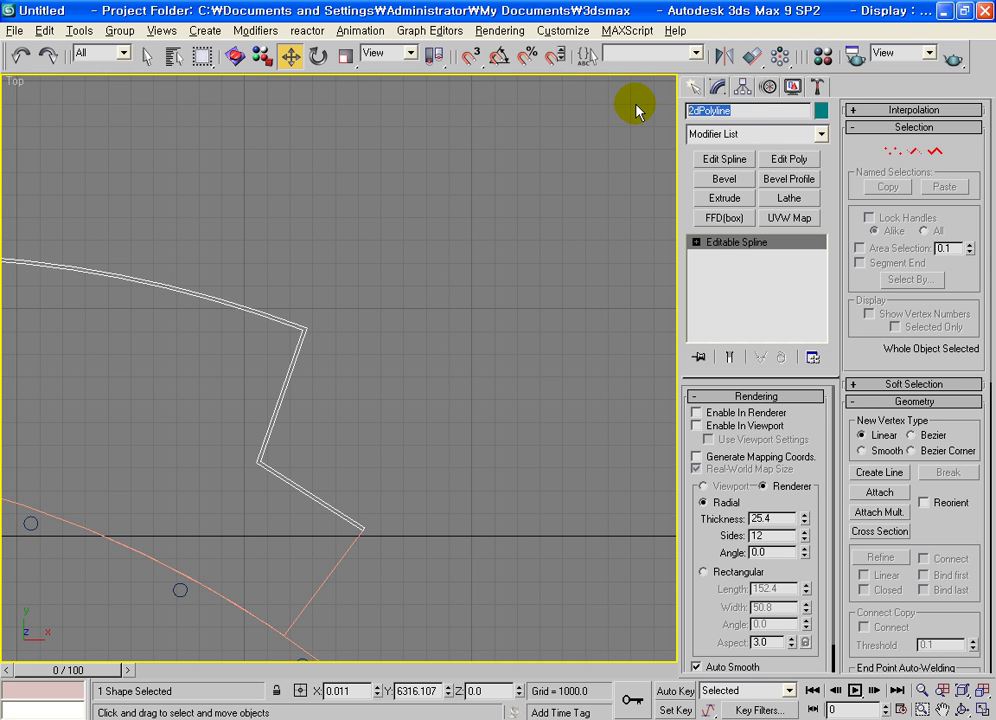
pyautogui.write('난간')
pyautogui.click(413, 402)
pyautogui.scroll(-5, 420, 456)
pyautogui.scroll(1, 469, 431)
pyautogui.scroll(2, 369, 427)
pyautogui.scroll(2, 415, 390)
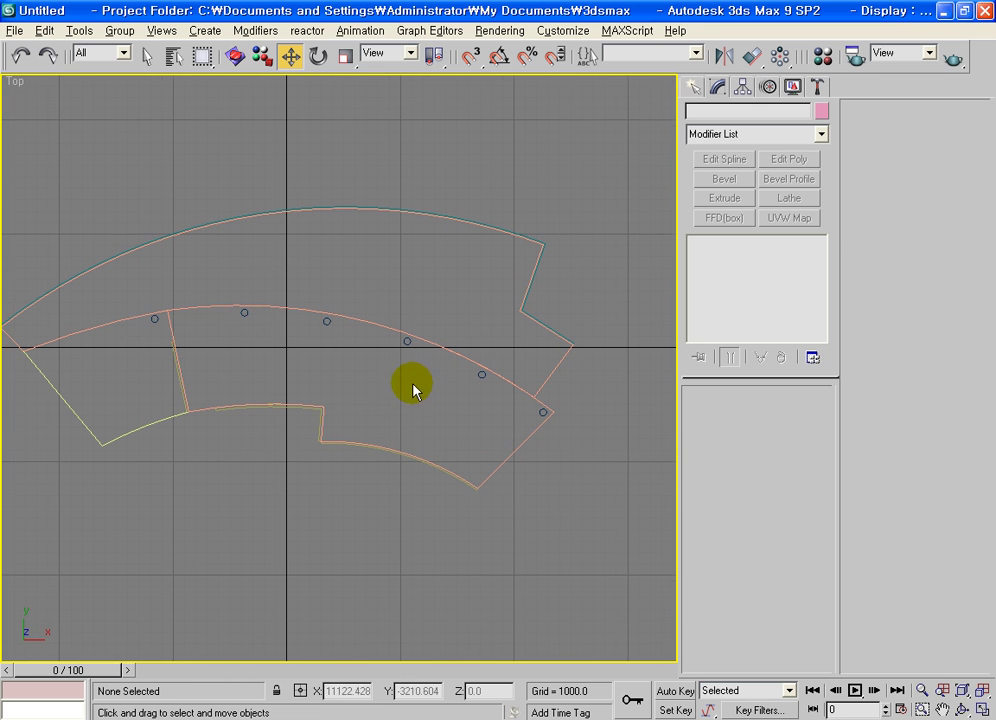
# Step: Extrude the wall outline and the columns to 6000
pyautogui.click(316, 431)
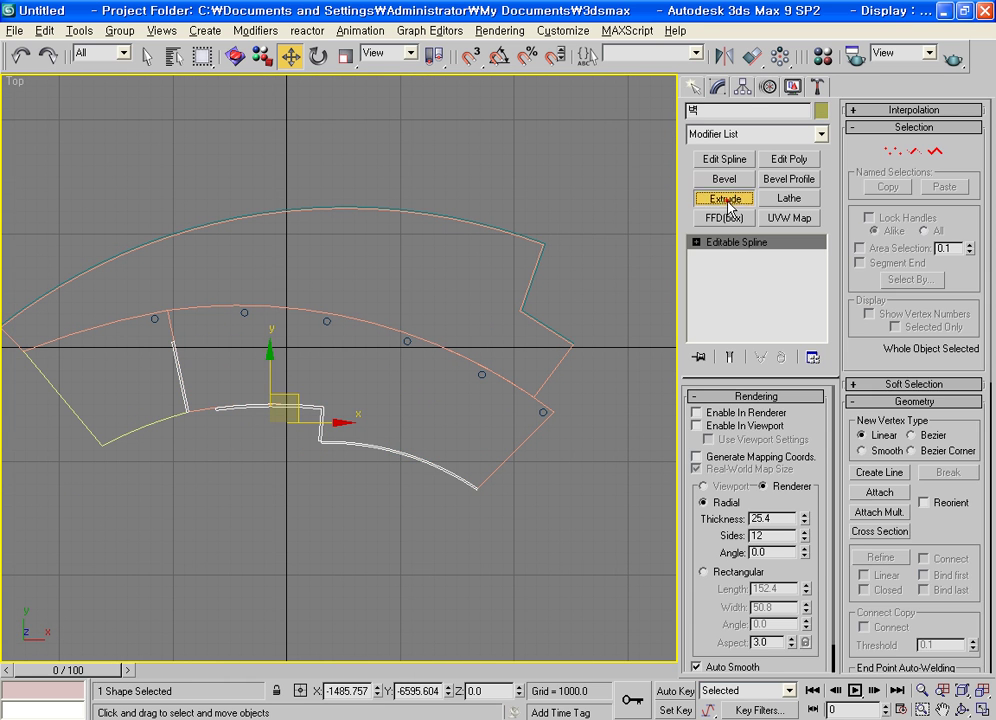
pyautogui.click(724, 197)
pyautogui.doubleClick(760, 418)
pyautogui.write('96')
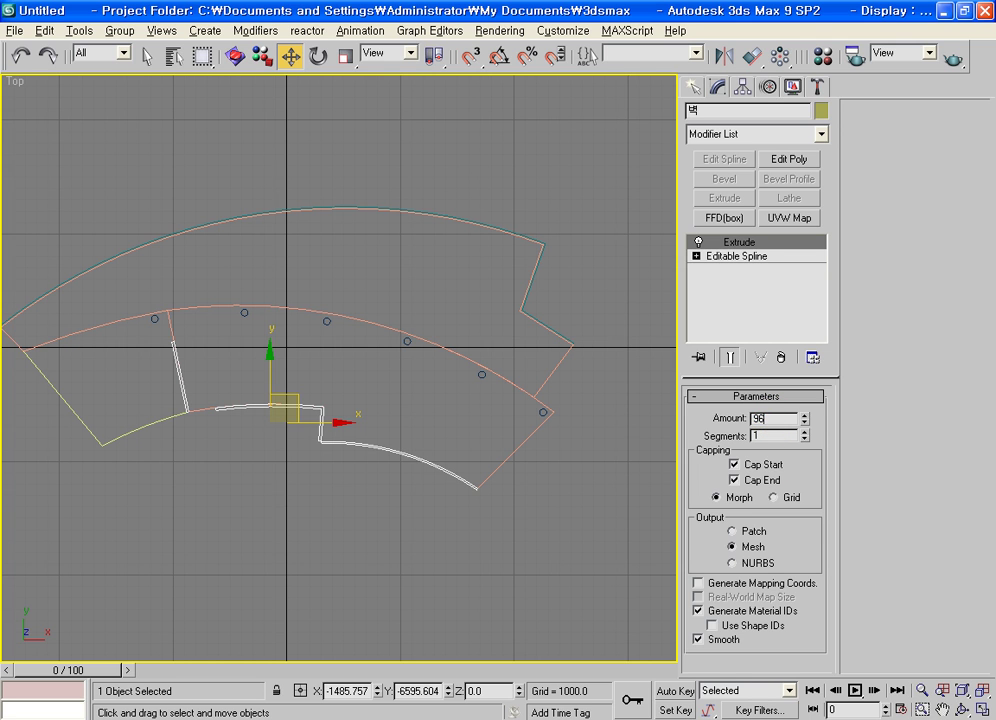
pyautogui.click(770, 467)
pyautogui.write('6000.0')
pyautogui.click(334, 324)
pyautogui.click(724, 197)
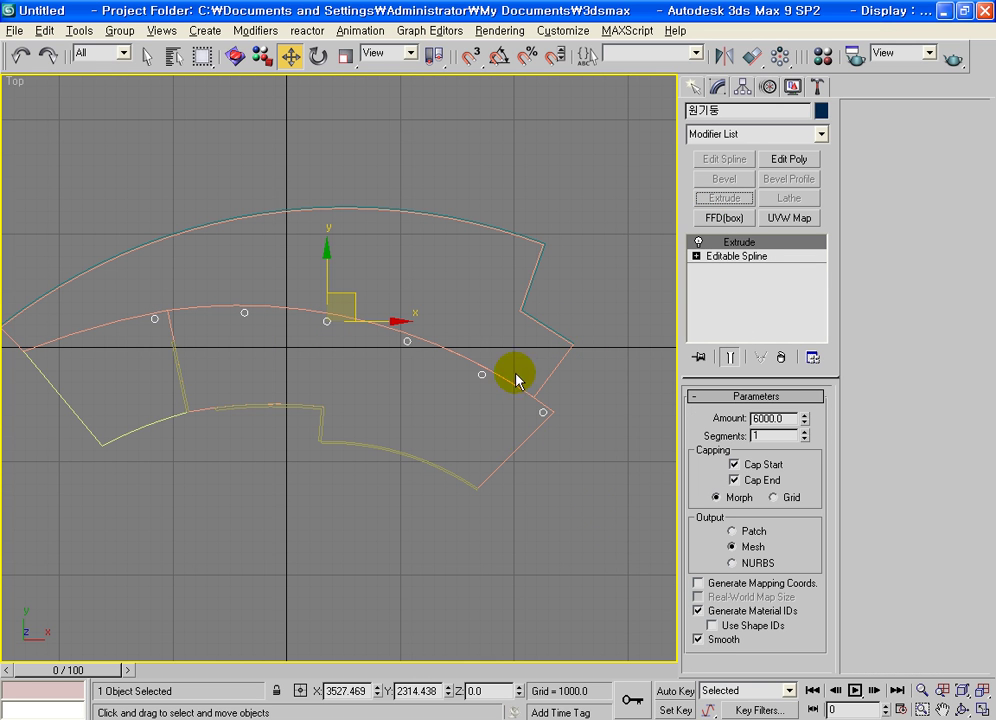
# Step: Extrude the 바닥, 안바닥 and 밖바닥 floor shapes to 100
pyautogui.click(526, 439)
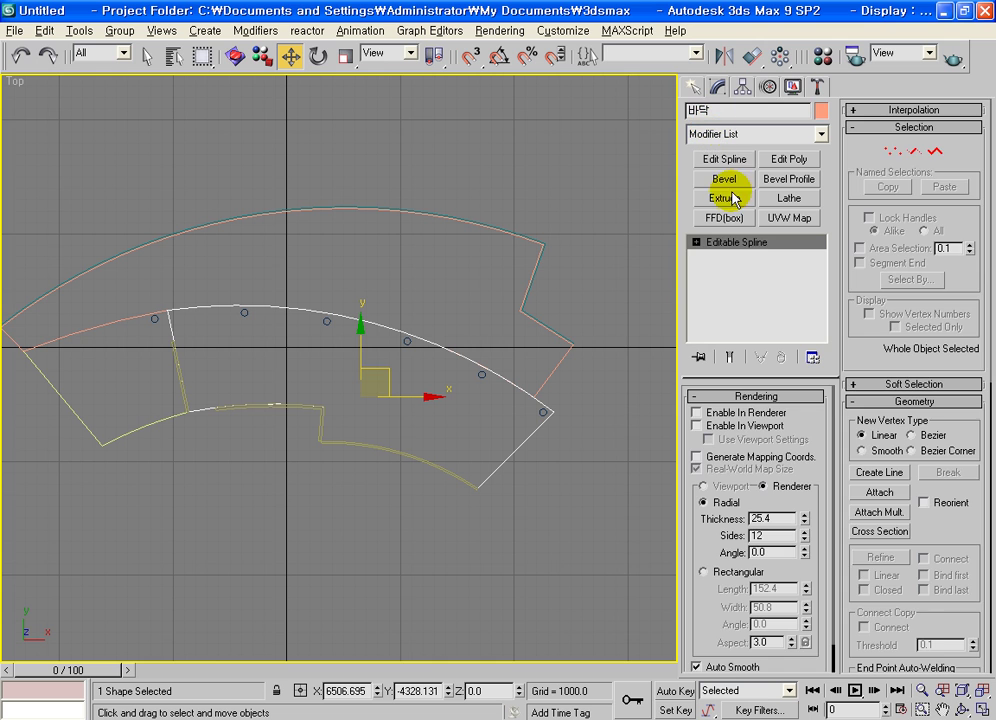
pyautogui.click(725, 198)
pyautogui.write('1')
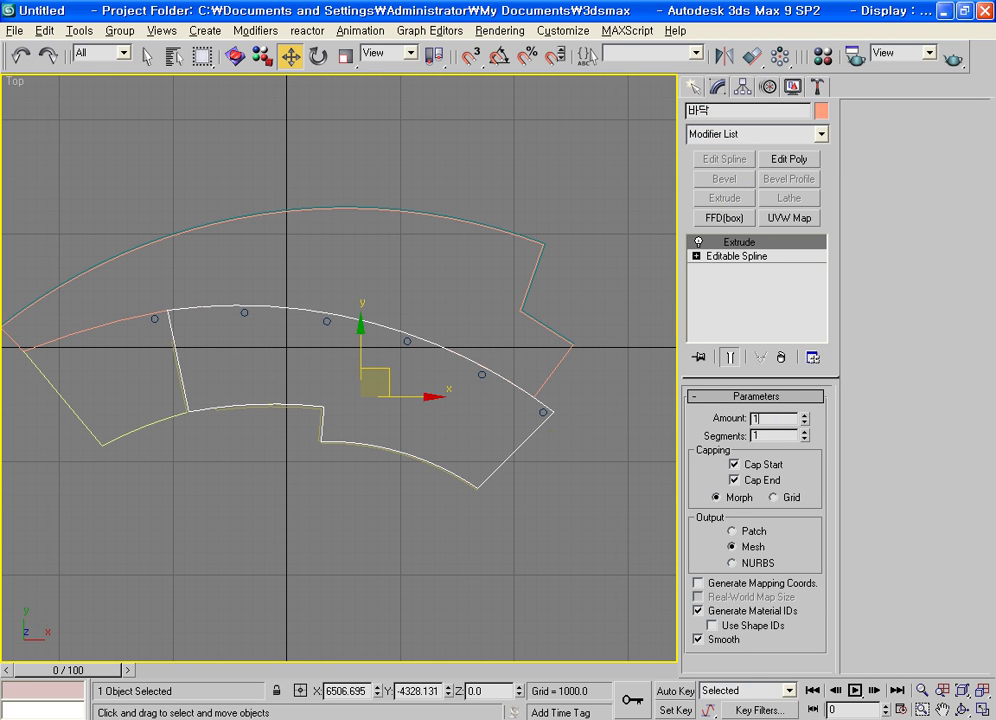
pyautogui.press('Return')
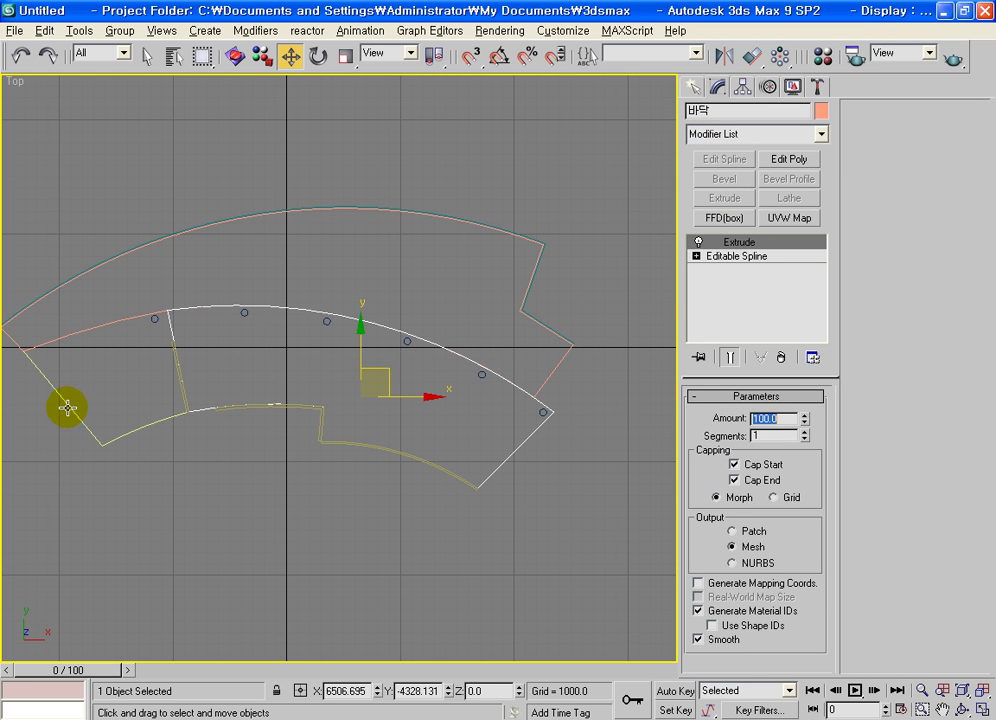
pyautogui.click(64, 407)
pyautogui.click(735, 200)
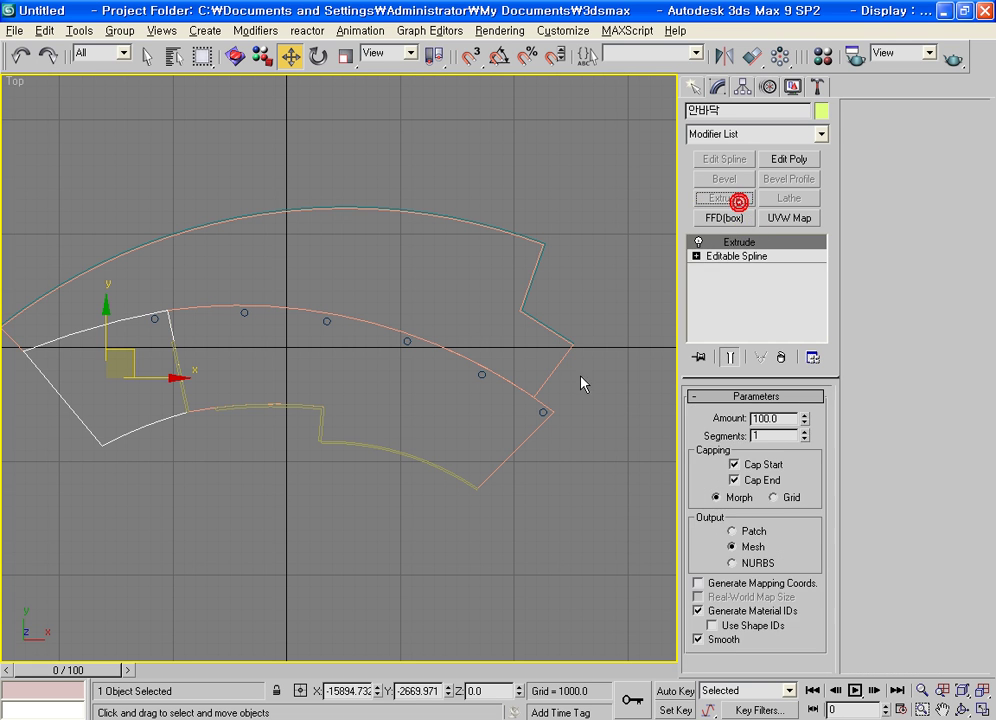
pyautogui.click(556, 365)
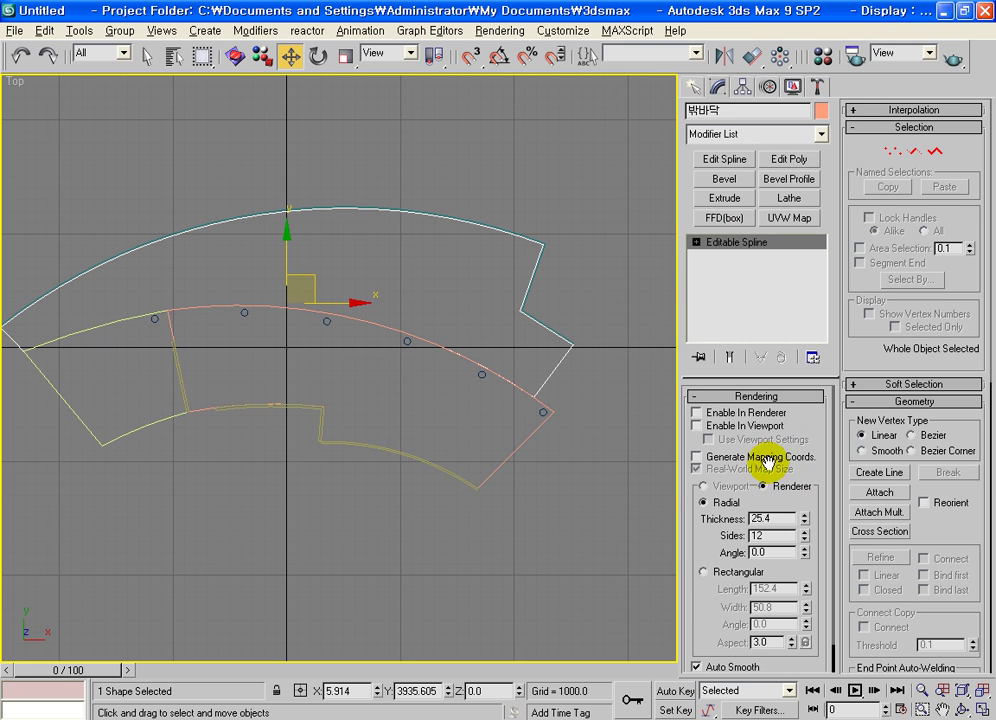
pyautogui.click(725, 198)
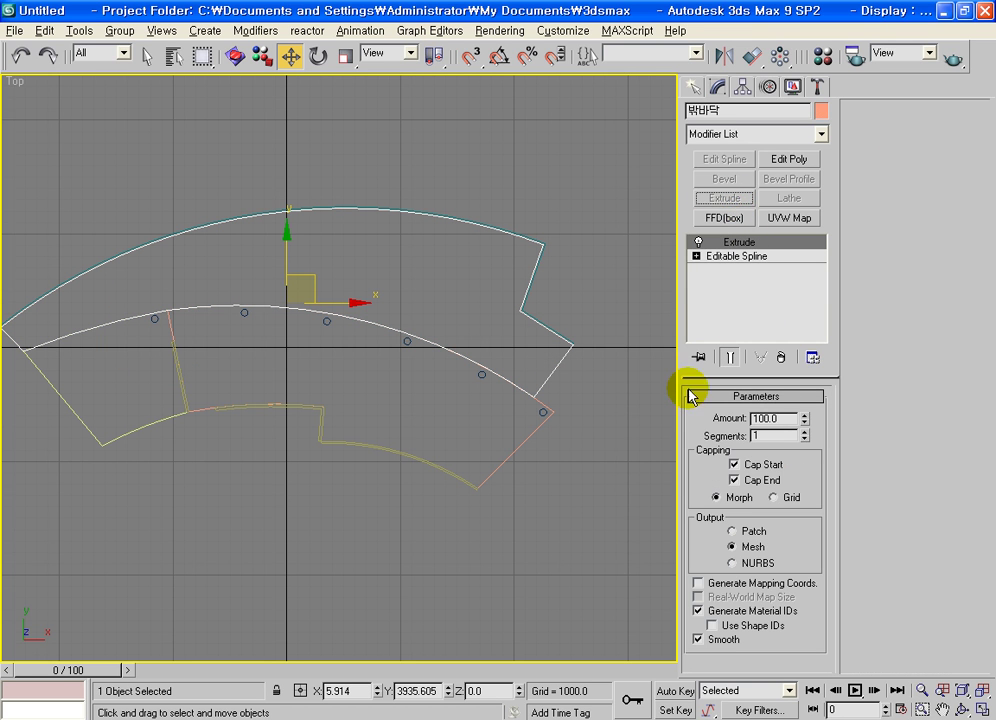
pyautogui.click(620, 279)
# Step: Extrude the 난간 railing outline to 300 and return to the four-viewport layout
pyautogui.scroll(2, 507, 360)
pyautogui.scroll(3, 514, 362)
pyautogui.moveTo(514, 362); pyautogui.dragTo(263, 397, button='middle')
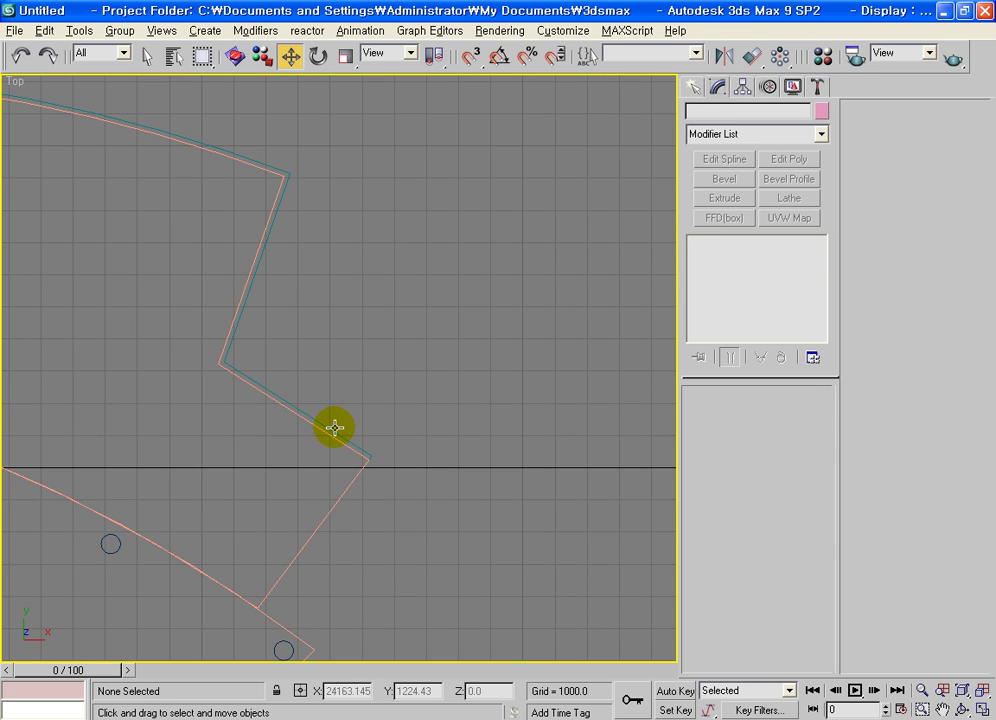
pyautogui.click(334, 428)
pyautogui.click(724, 198)
pyautogui.doubleClick(772, 418)
pyautogui.write('300')
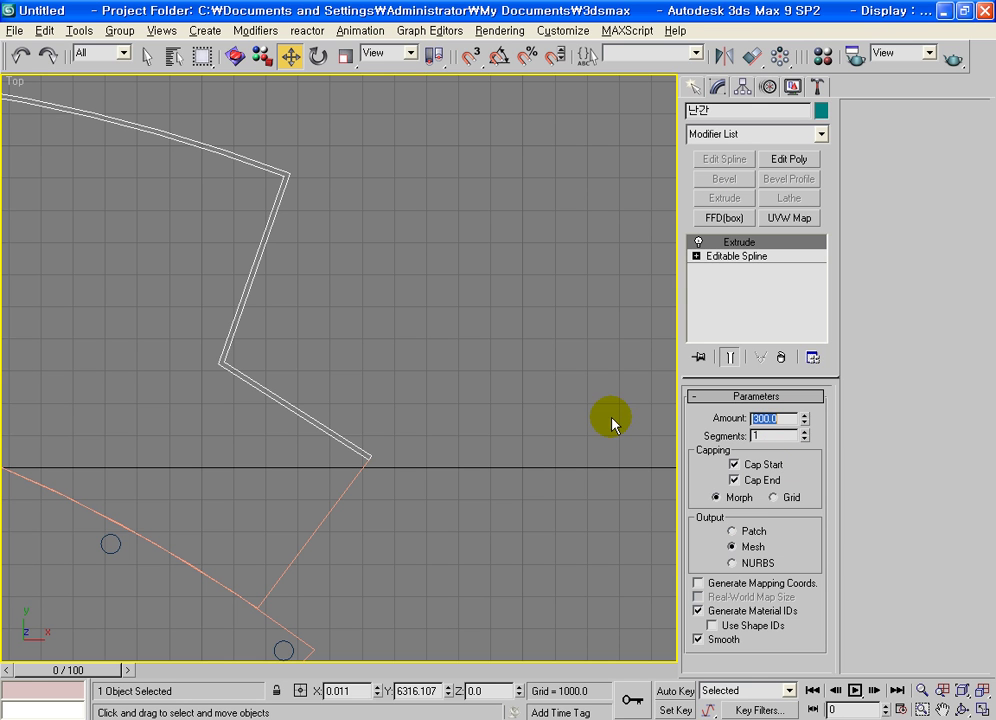
pyautogui.click(483, 445)
pyautogui.hotkey('alt', 'w')
# Step: Give the outer floor 밖바닥 a blue object colour in the Perspective view
pyautogui.click(590, 565)
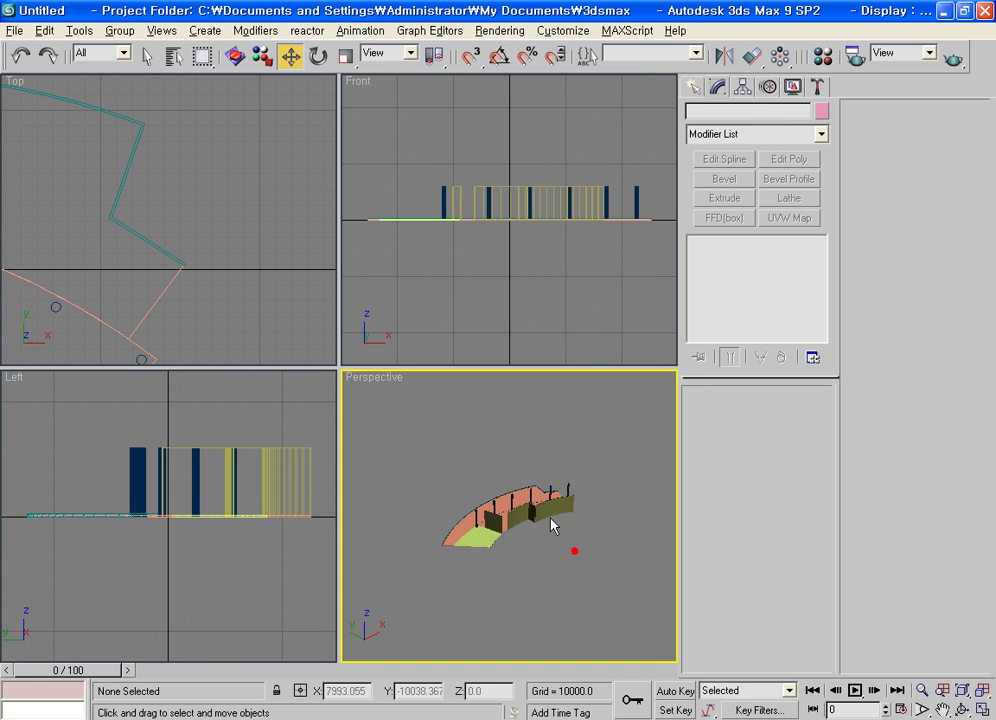
pyautogui.moveTo(508, 590)
pyautogui.keyDown('alt'); pyautogui.mouseDown(button='middle')
pyautogui.moveTo(391, 547)
pyautogui.moveTo(582, 547)
pyautogui.moveTo(440, 531)
pyautogui.moveTo(451, 500)
pyautogui.mouseUp(button='middle'); pyautogui.keyUp('alt')
pyautogui.scroll(5, 574, 556)
pyautogui.click(549, 618)
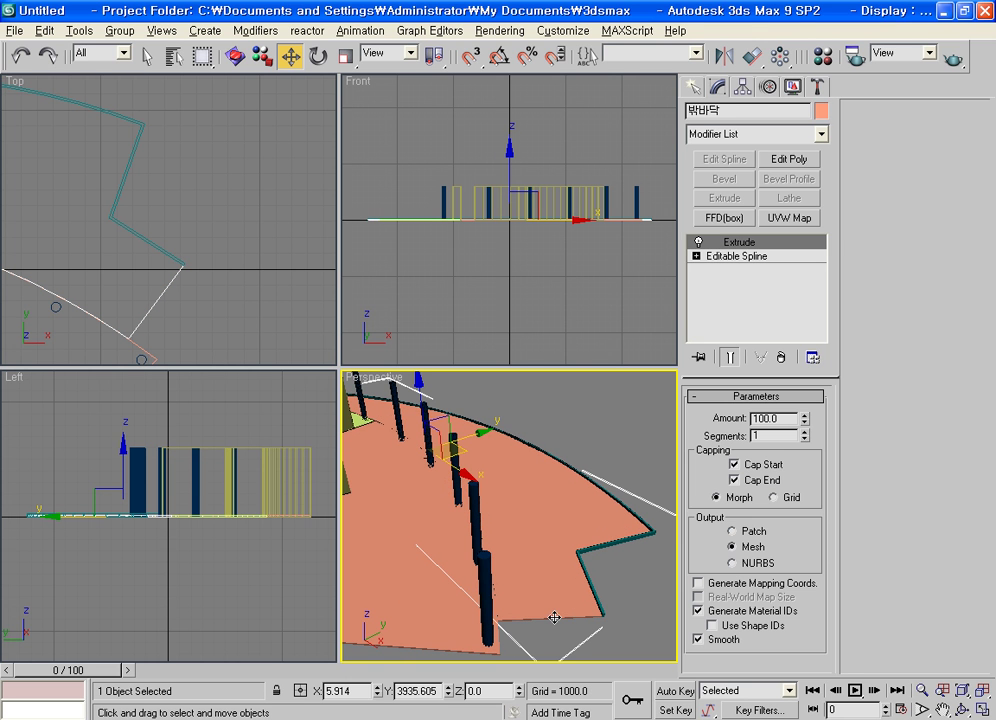
pyautogui.click(820, 111)
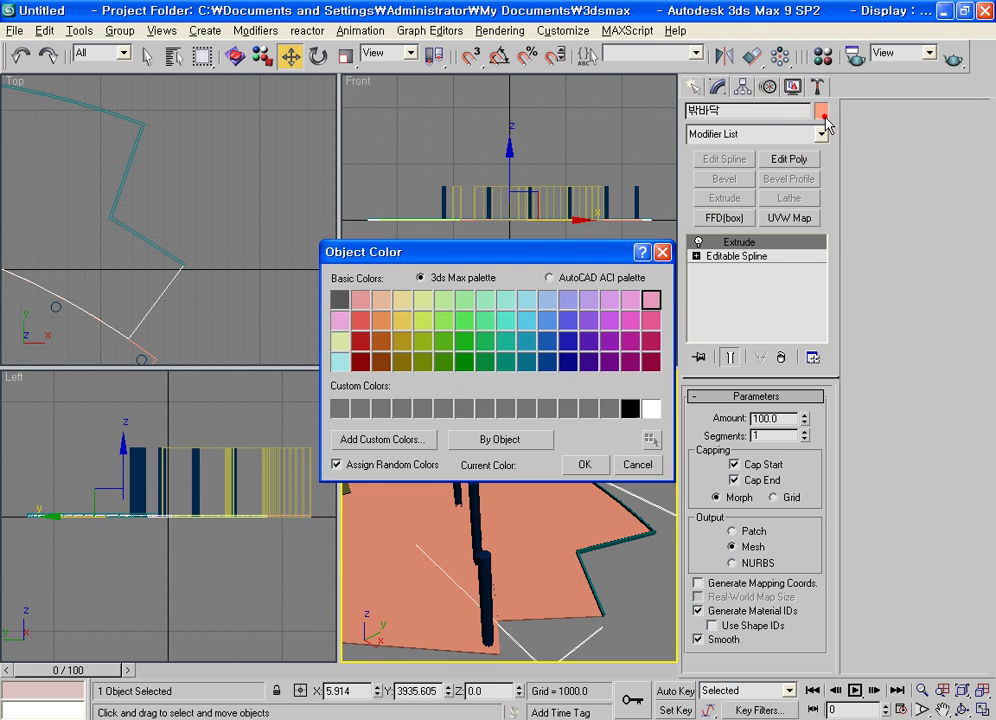
pyautogui.click(547, 317)
pyautogui.click(595, 466)
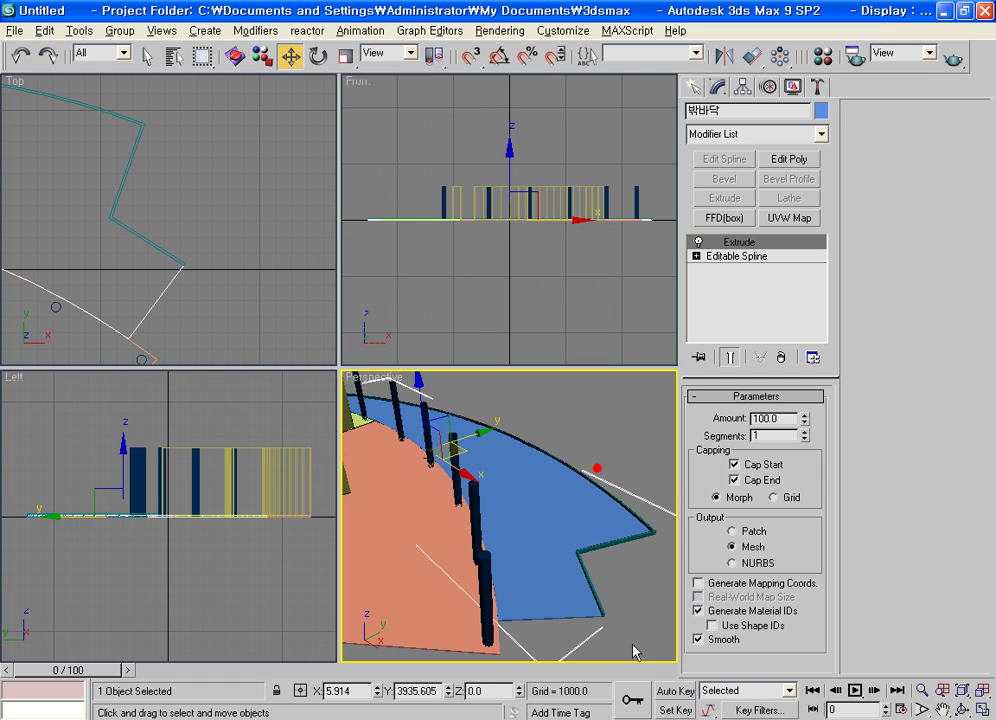
pyautogui.click(641, 605)
pyautogui.moveTo(641, 618)
pyautogui.keyDown('alt'); pyautogui.mouseDown(button='middle')
pyautogui.moveTo(540, 573)
pyautogui.moveTo(540, 614)
pyautogui.moveTo(548, 574)
pyautogui.mouseUp(button='middle'); pyautogui.keyUp('alt')
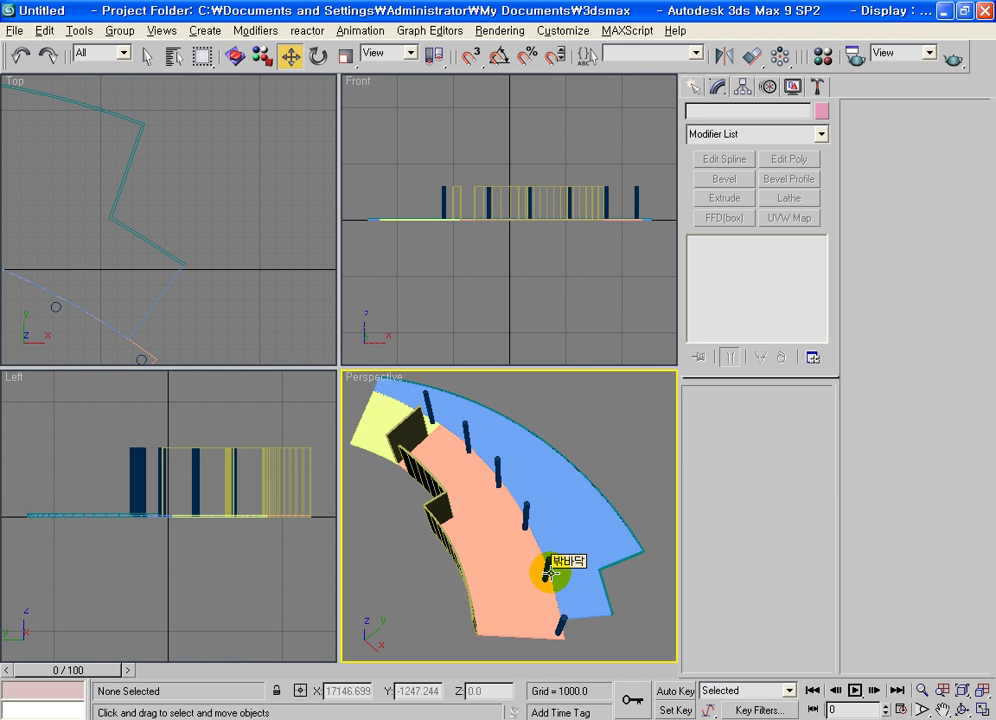
pyautogui.moveTo(613, 557)
pyautogui.keyDown('alt'); pyautogui.mouseDown(button='middle')
pyautogui.moveTo(614, 582)
pyautogui.moveTo(629, 569)
pyautogui.mouseUp(button='middle'); pyautogui.keyUp('alt')
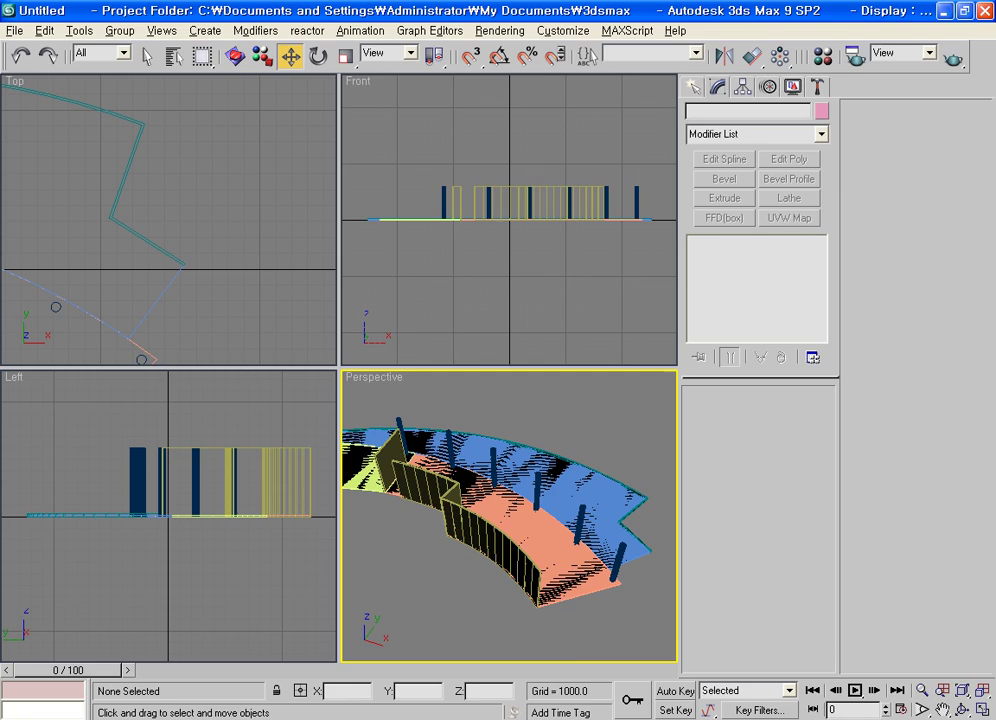
pyautogui.scroll(2, 528, 552)
pyautogui.scroll(5, 528, 552)
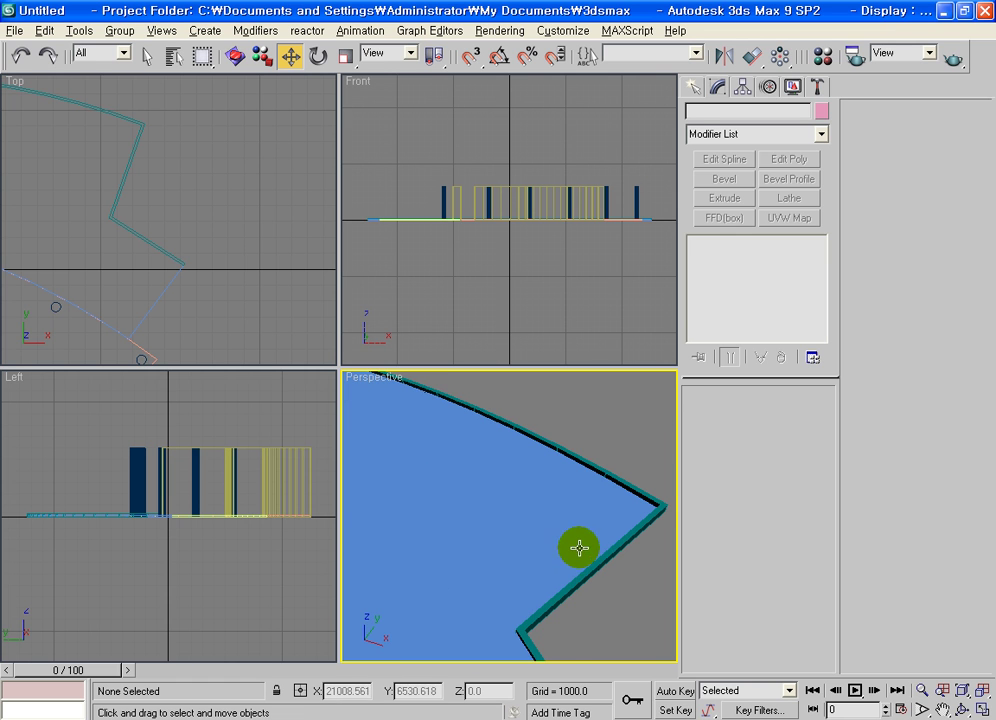
# Step: Isolate the 난간 railing and create an instanced clone named 난간01
pyautogui.click(616, 551)
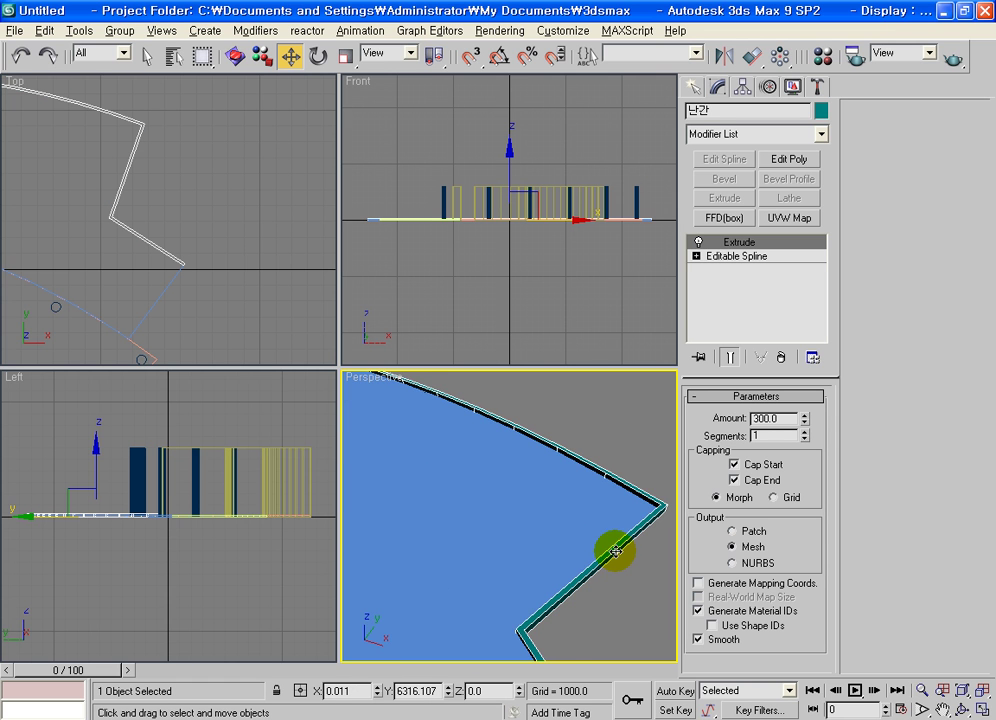
pyautogui.hotkey('alt', 'q')
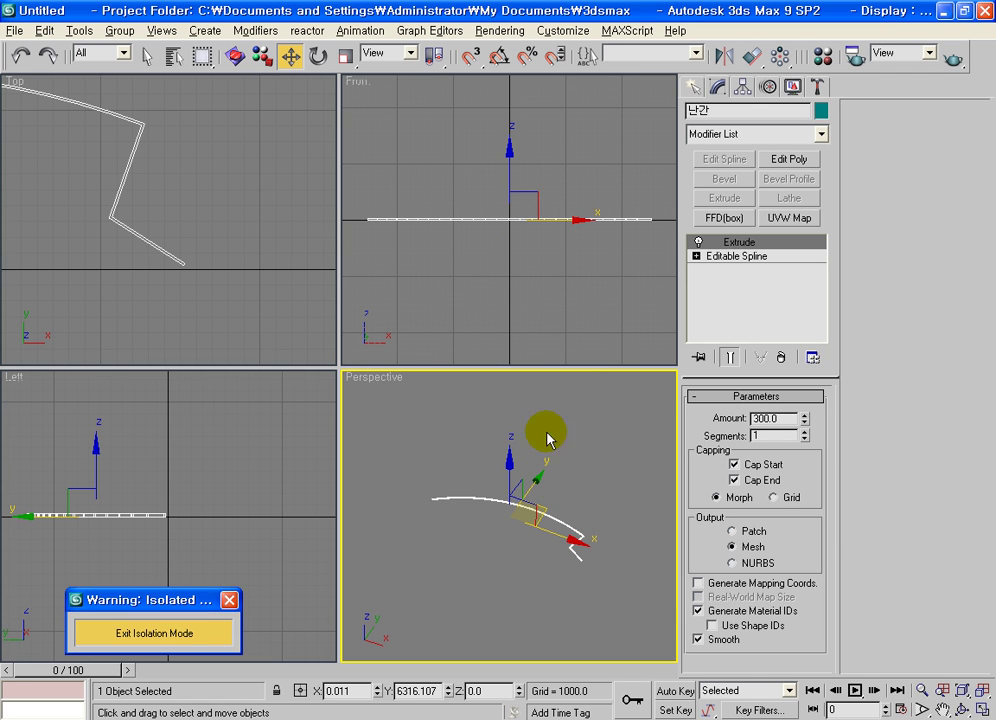
pyautogui.hotkey('ctrl', 'v')
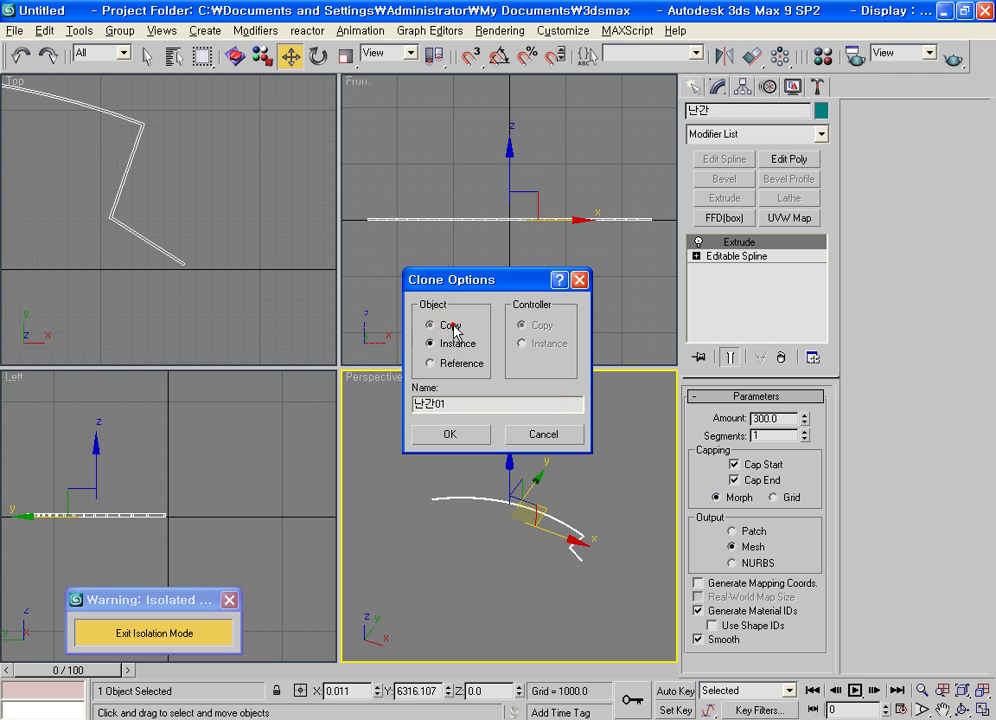
pyautogui.click(454, 436)
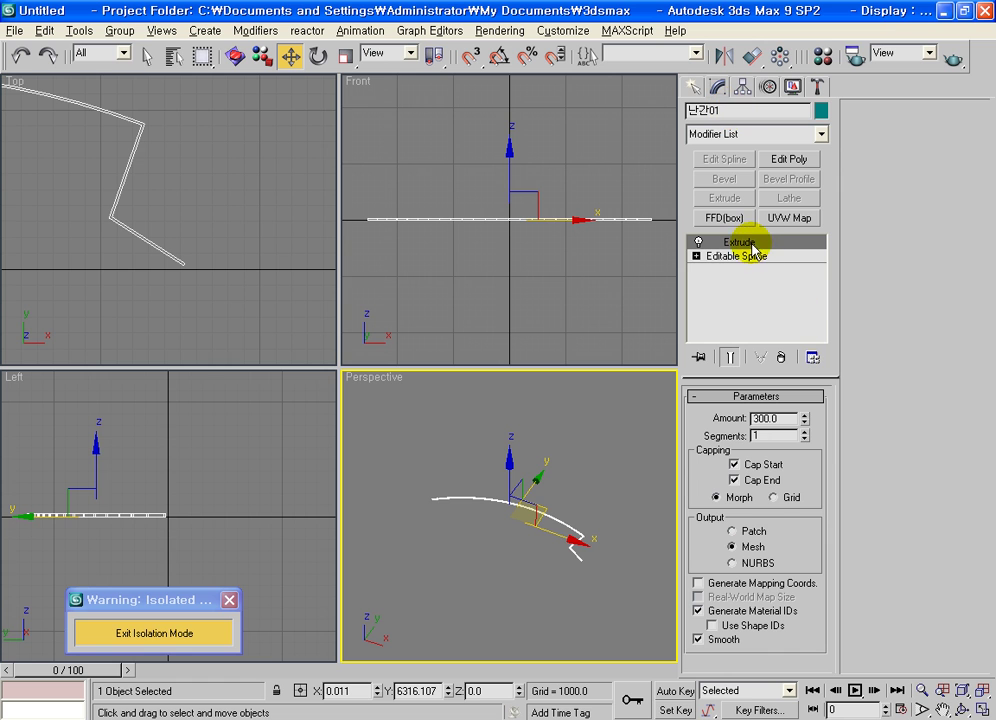
# Step: Remove the extrusion from the copied railing and maximize the Top view
pyautogui.click(781, 357)
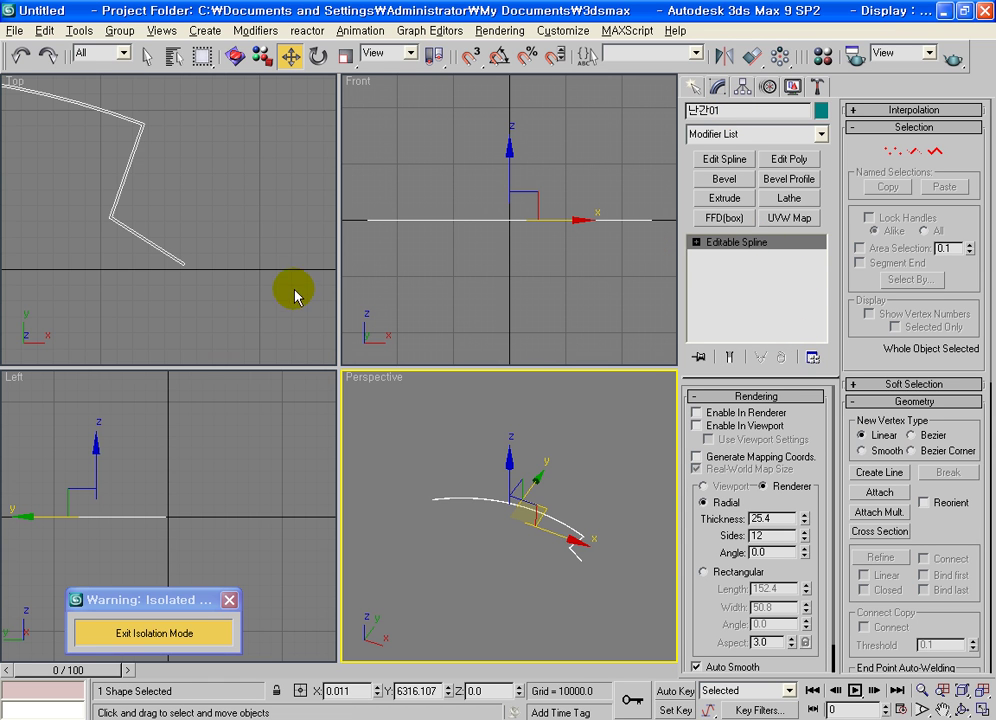
pyautogui.moveTo(262, 285); pyautogui.dragTo(296, 307, button='middle')
pyautogui.hotkey('alt', 'w')
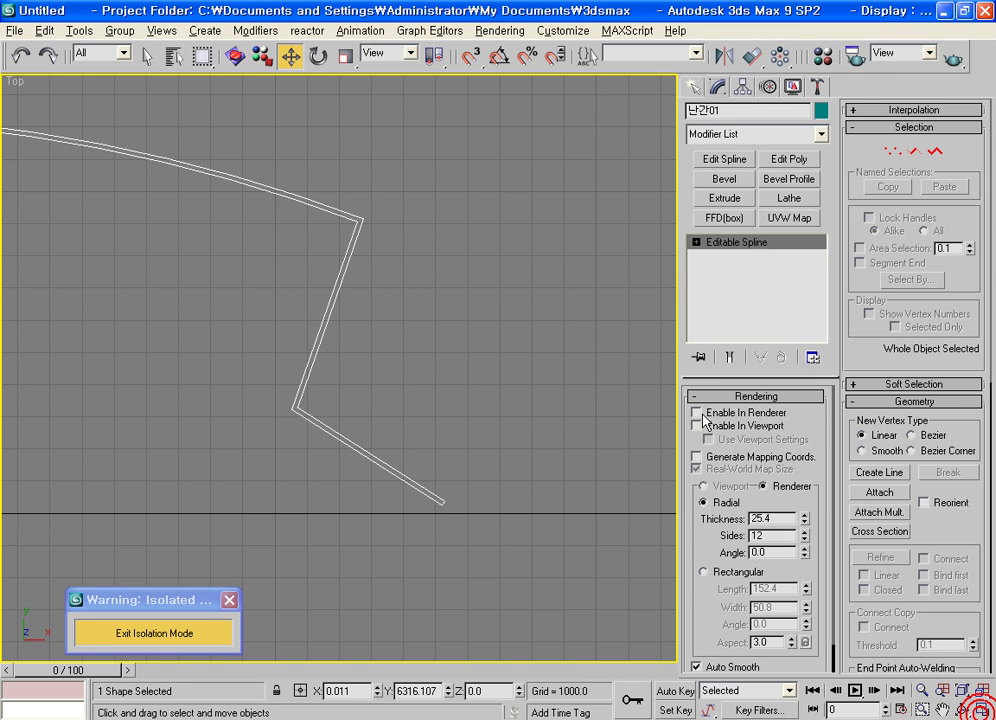
# Step: Inspect the railing's end segments in Segment mode along the path
pyautogui.click(915, 152)
pyautogui.click(443, 503)
pyautogui.click(514, 458)
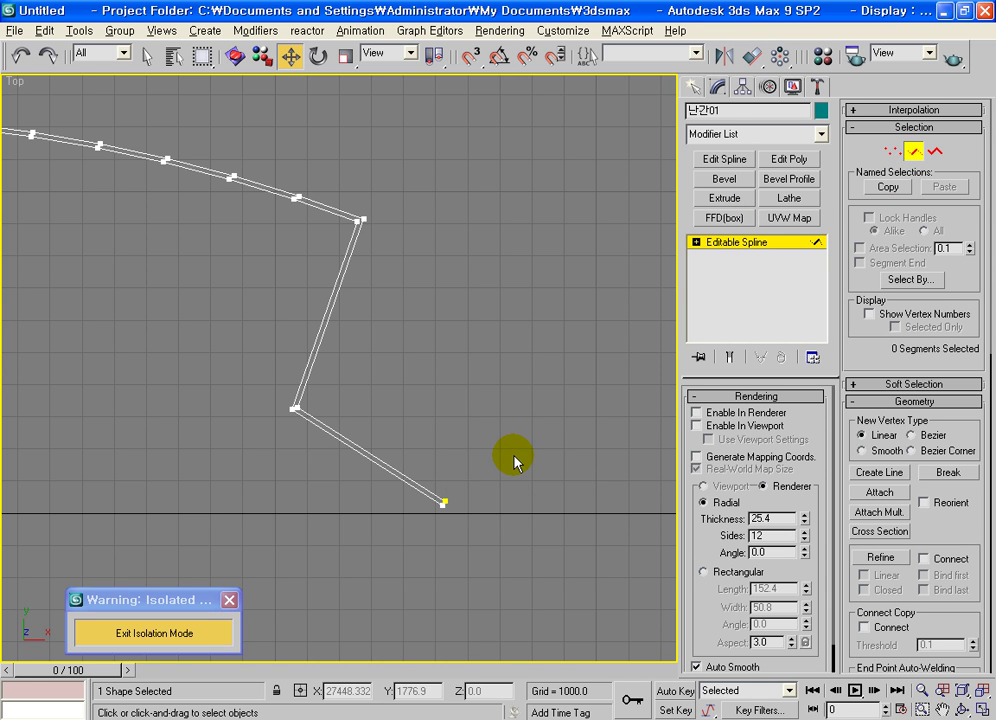
pyautogui.moveTo(181, 320); pyautogui.dragTo(351, 340, button='middle')
pyautogui.scroll(-4, 345, 396)
pyautogui.scroll(3, 364, 406)
pyautogui.scroll(4, 364, 404)
pyautogui.moveTo(258, 453); pyautogui.dragTo(360, 392, button='middle')
pyautogui.click(212, 451)
pyautogui.click(402, 487)
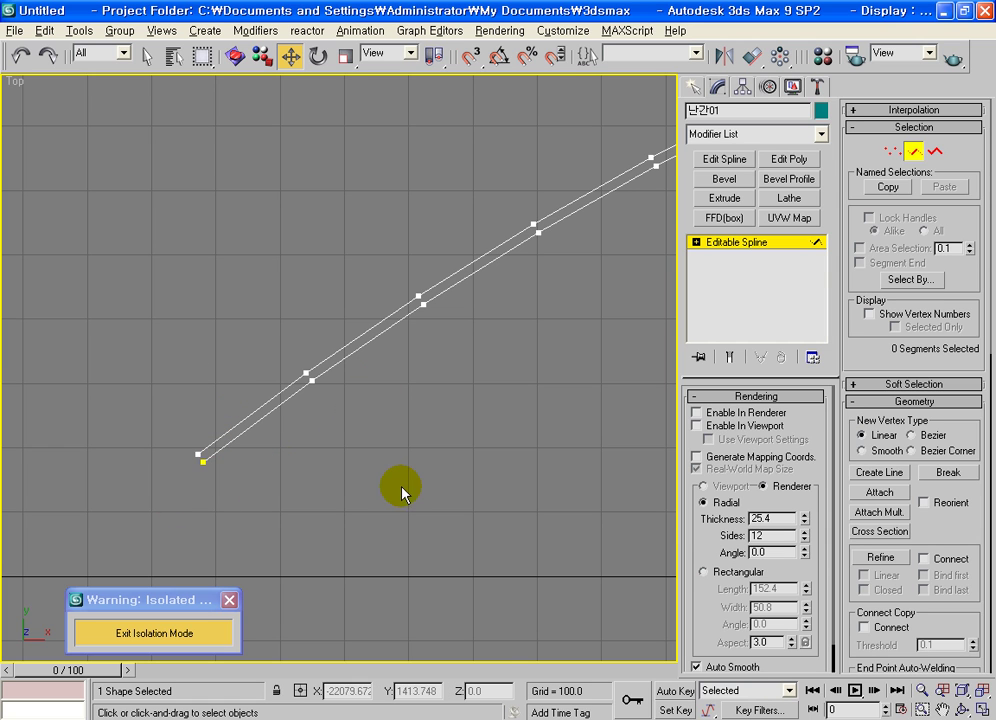
pyautogui.moveTo(520, 410); pyautogui.dragTo(548, 395, button='middle')
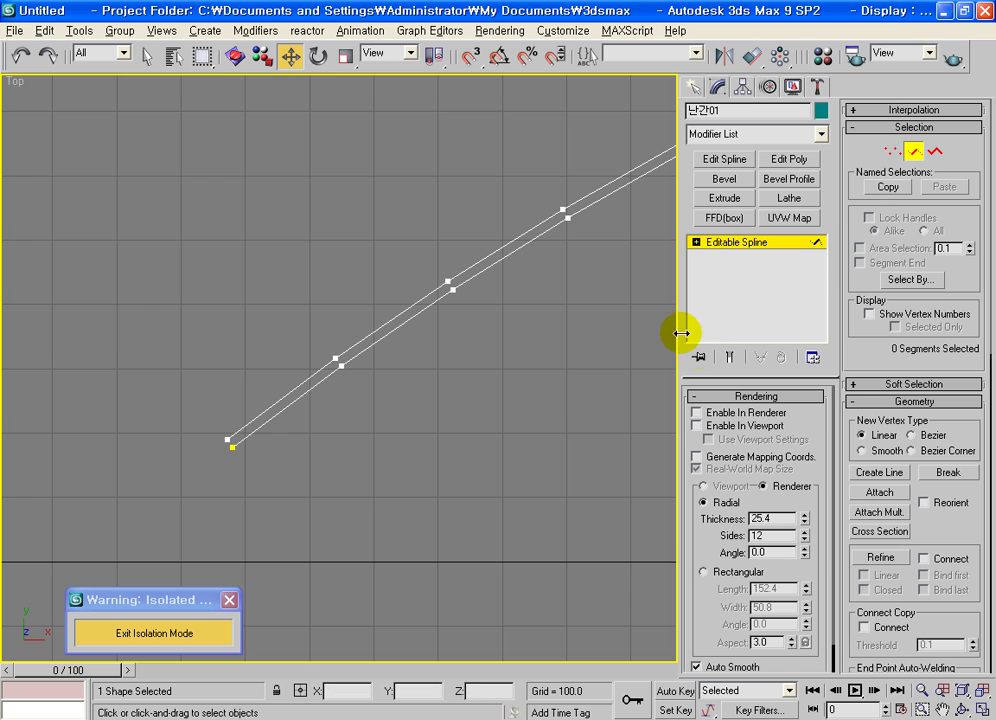
# Step: Delete the outer spline and outline the remaining line by 75 units
pyautogui.click(934, 152)
pyautogui.click(315, 348)
pyautogui.press('Delete')
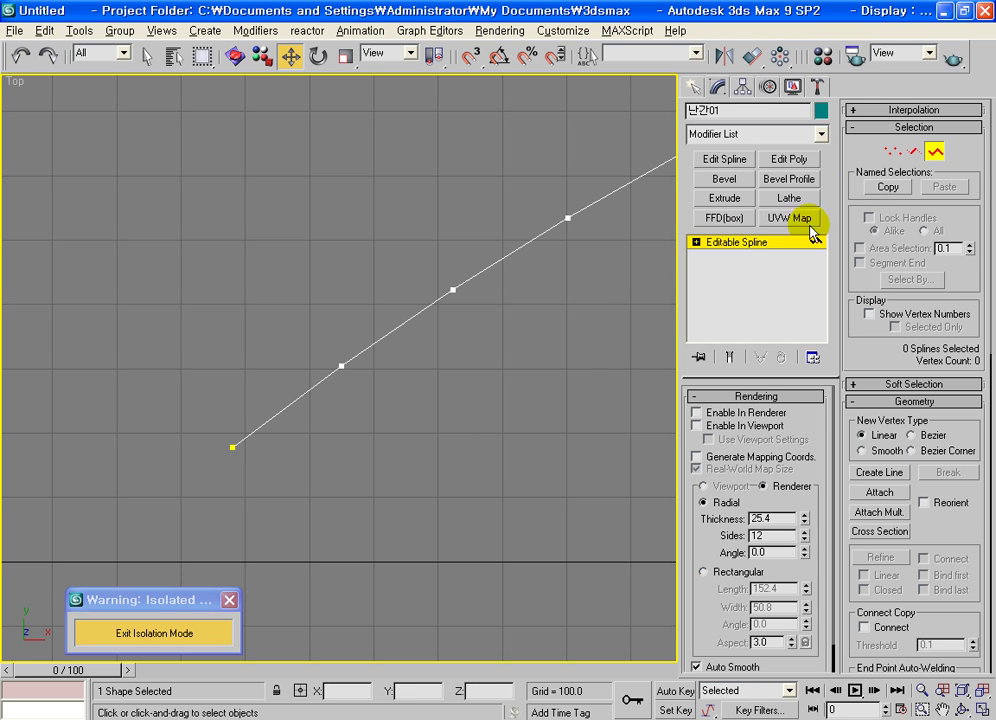
pyautogui.click(392, 328)
pyautogui.moveTo(916, 529); pyautogui.dragTo(916, 191)
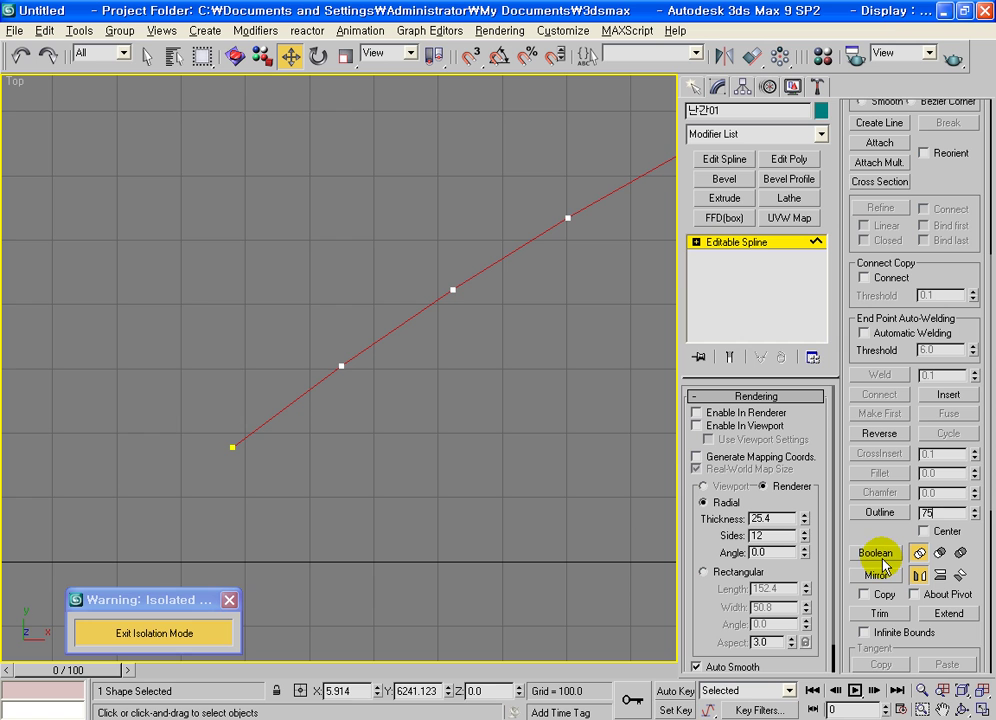
pyautogui.press('Return')
# Step: Check the new outlined railing end at segment level
pyautogui.scroll(3, 329, 405)
pyautogui.scroll(2, 382, 378)
pyautogui.moveTo(422, 329); pyautogui.dragTo(413, 253, button='middle')
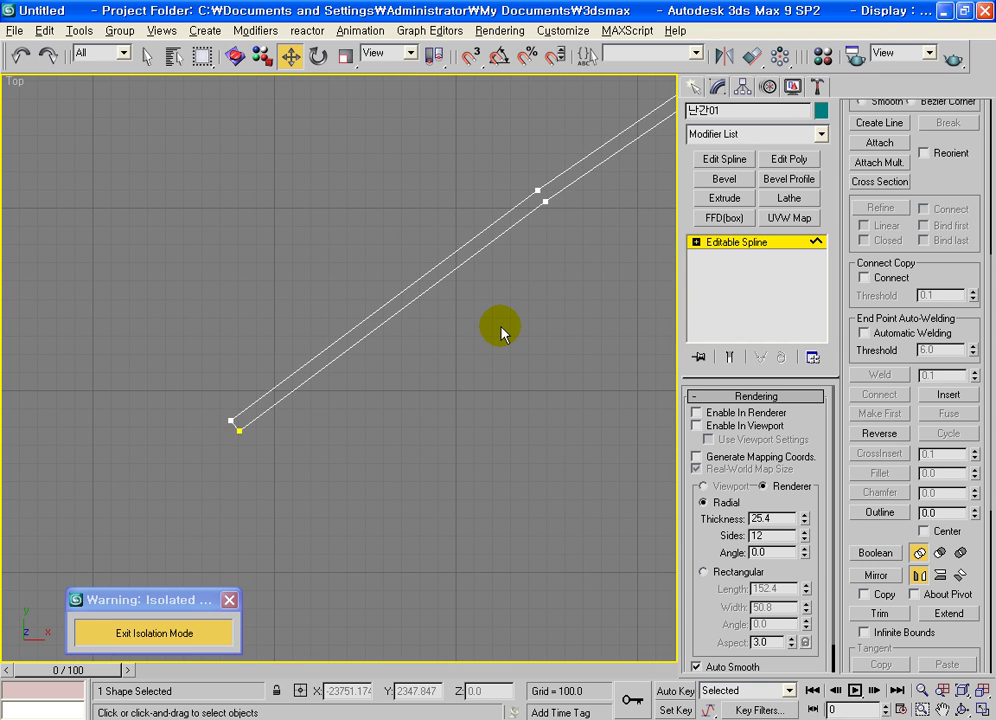
pyautogui.click(690, 242)
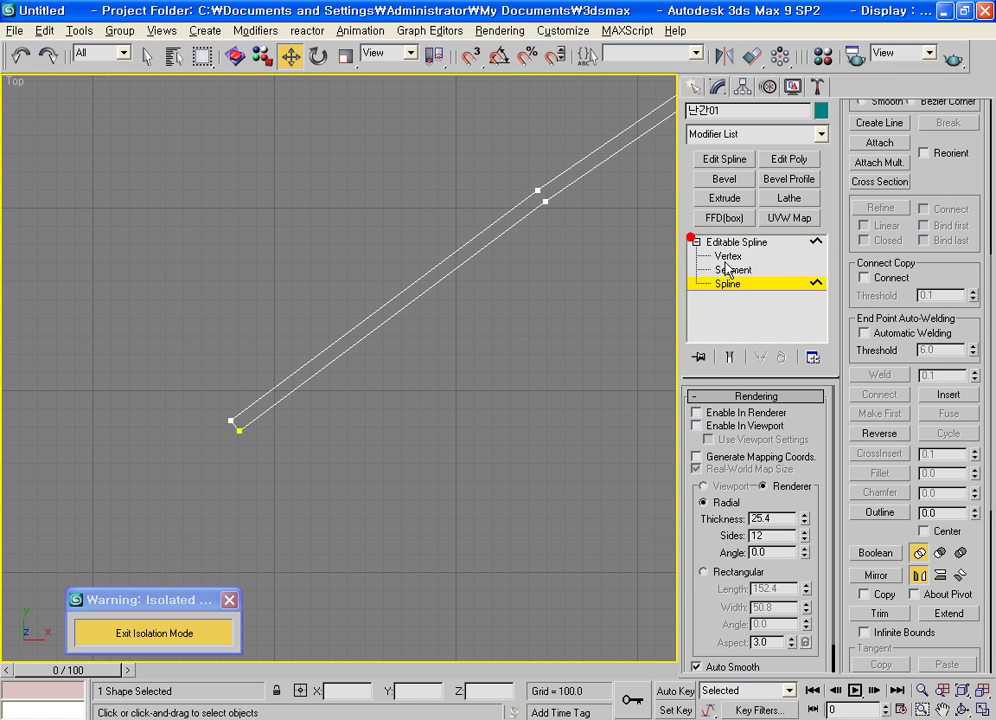
pyautogui.click(729, 270)
pyautogui.click(193, 482)
pyautogui.scroll(-5, 380, 408)
pyautogui.scroll(-2, 380, 408)
pyautogui.scroll(4, 378, 489)
pyautogui.scroll(3, 445, 198)
pyautogui.moveTo(445, 198)
pyautogui.mouseDown(button='middle')
pyautogui.moveTo(494, 310)
pyautogui.moveTo(329, 378)
pyautogui.mouseUp(button='middle')
pyautogui.click(333, 356)
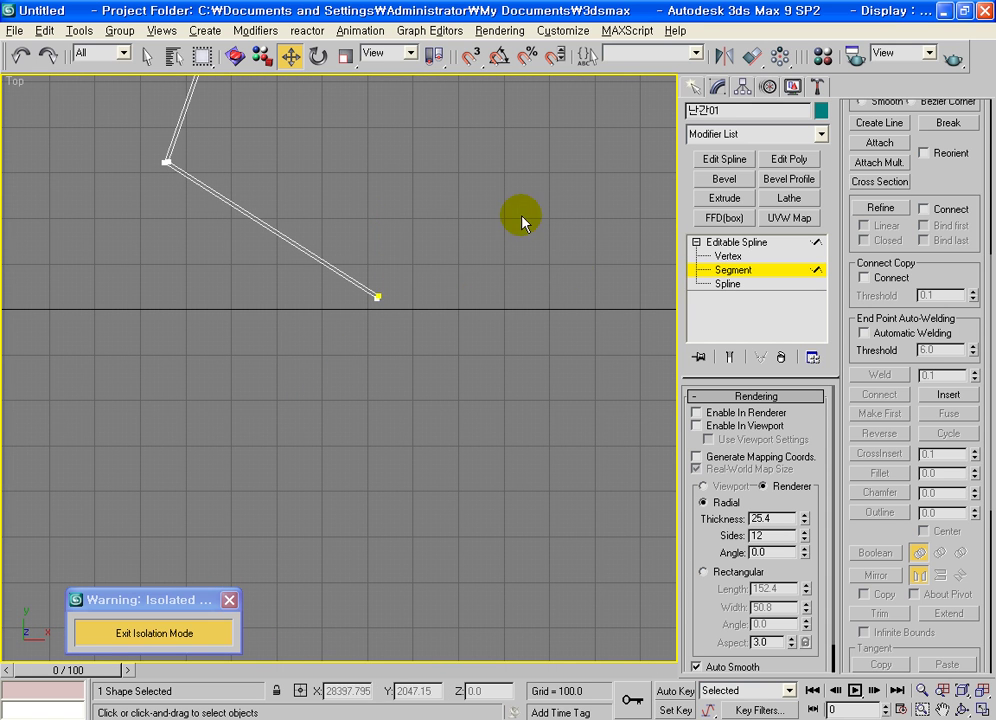
# Step: Check the outline's splines, then exit sub-object editing of the railing
pyautogui.click(745, 284)
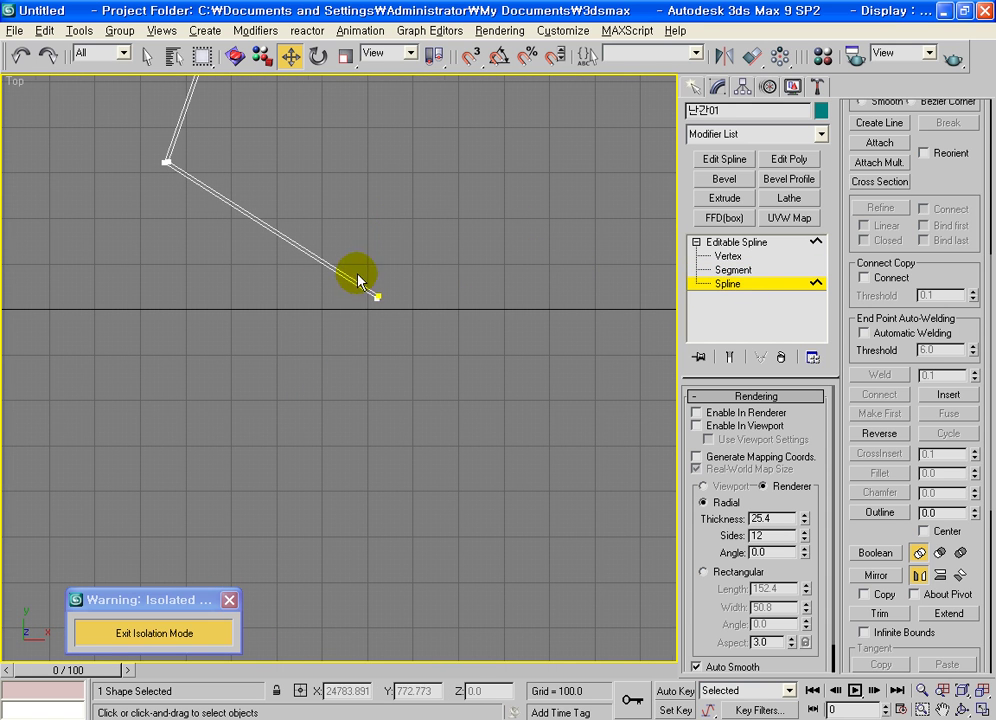
pyautogui.scroll(3, 330, 360)
pyautogui.click(296, 403)
pyautogui.click(485, 322)
pyautogui.scroll(-3, 518, 400)
pyautogui.scroll(-2, 429, 396)
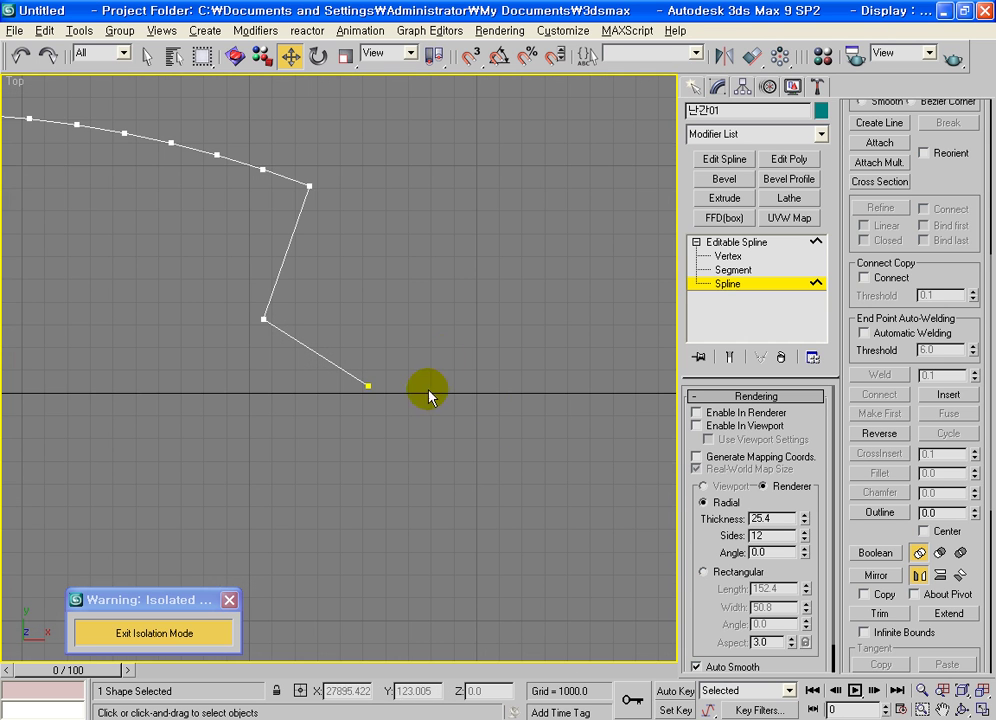
pyautogui.click(752, 284)
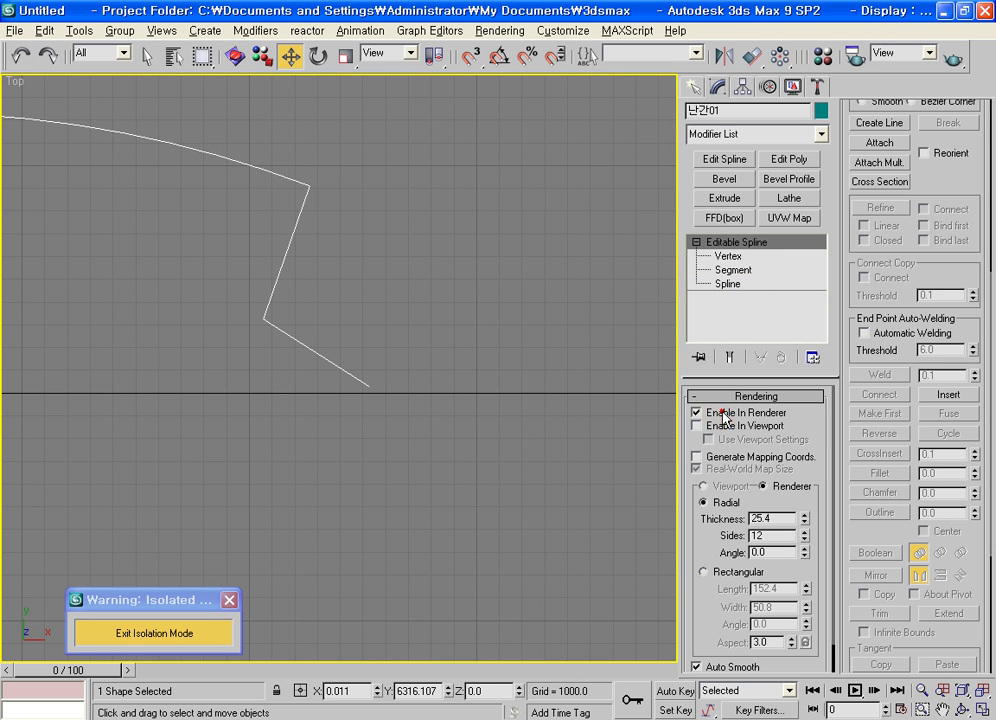
# Step: Make the railing render in viewport with a 100×100 rectangular section
pyautogui.click(720, 425)
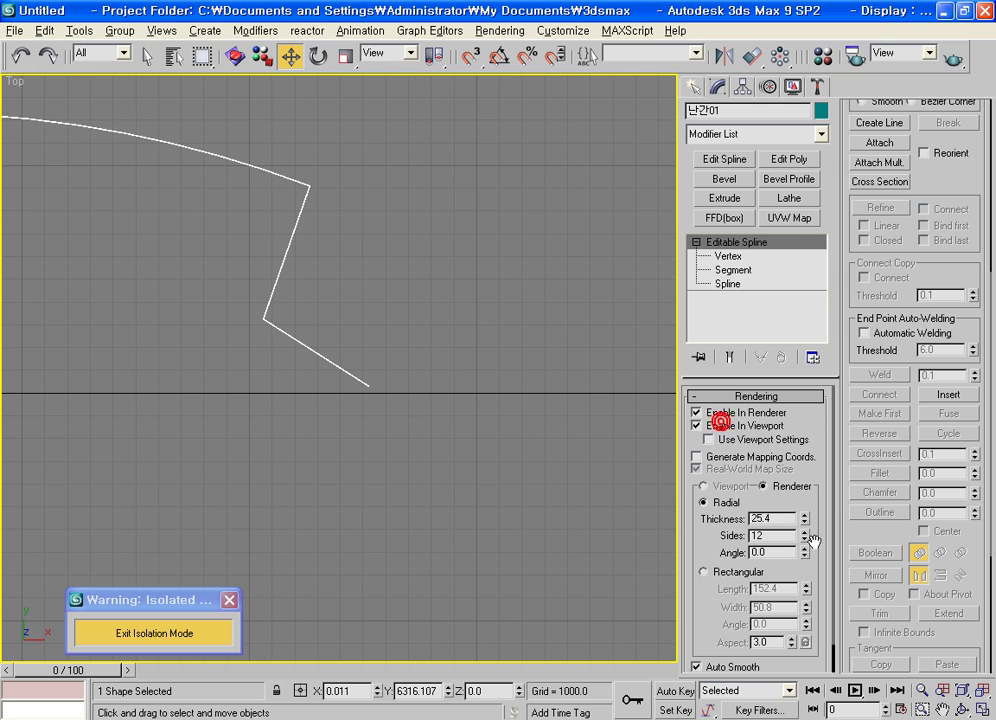
pyautogui.click(706, 572)
pyautogui.moveTo(762, 589); pyautogui.dragTo(785, 589)
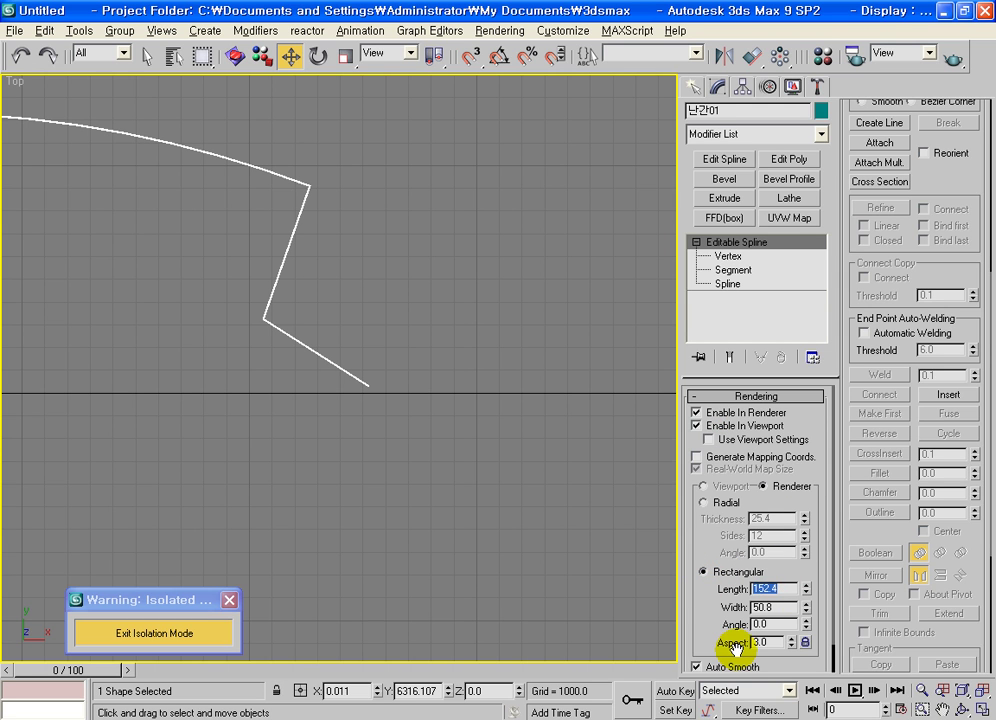
pyautogui.write('0')
pyautogui.write('100')
pyautogui.press('Return')
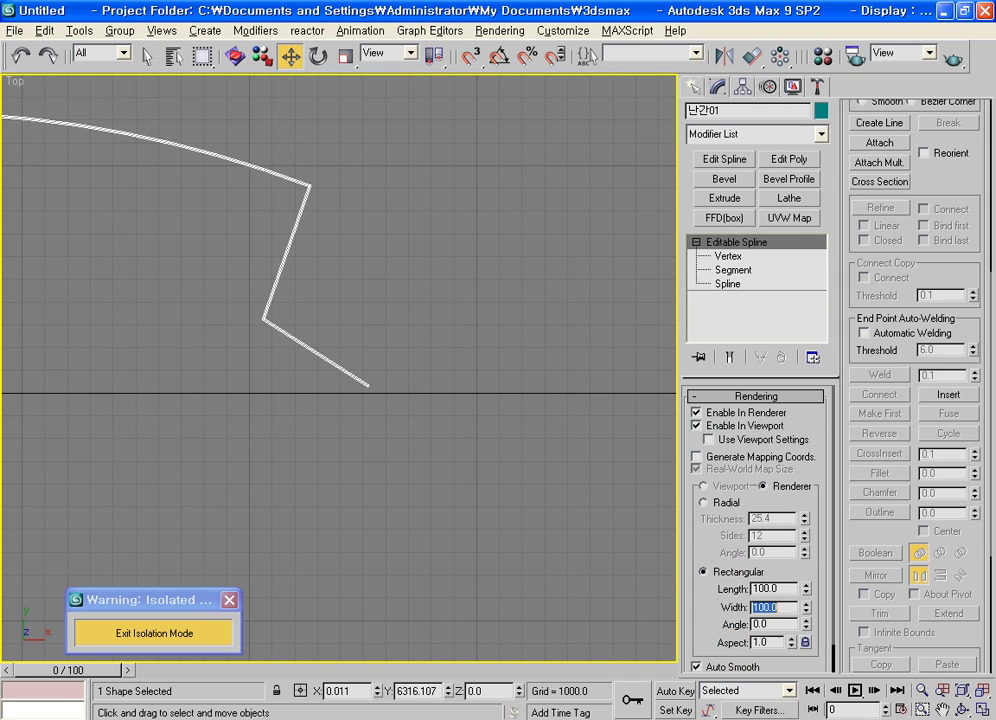
# Step: Exit isolation, return to four views, and check the extruded floor in Front view
pyautogui.moveTo(394, 521); pyautogui.dragTo(470, 523, button='middle')
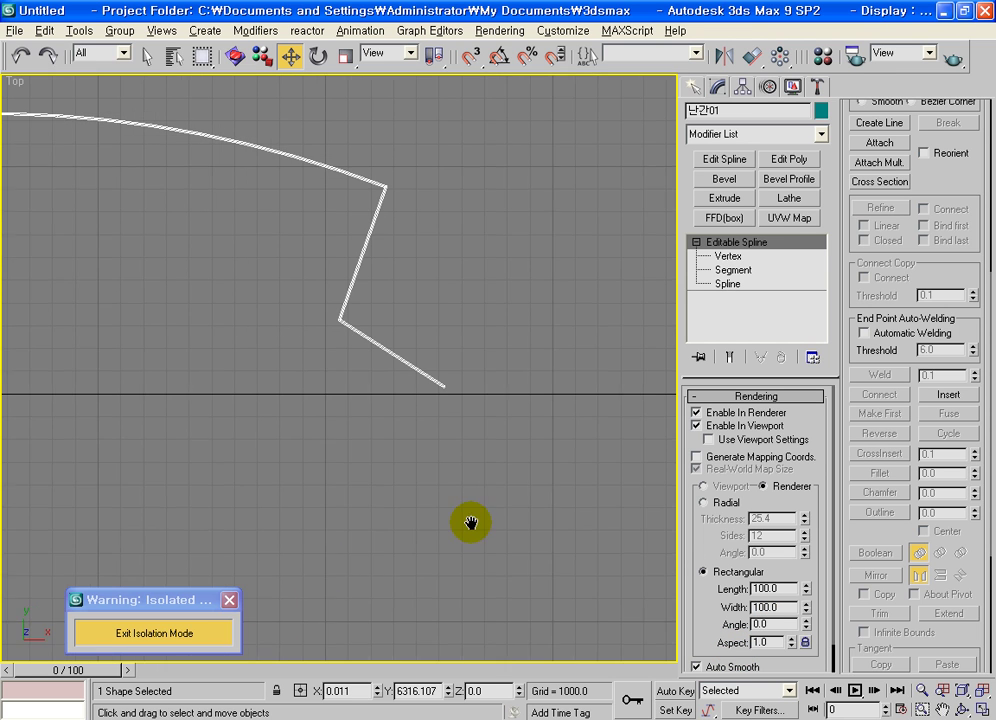
pyautogui.click(229, 638)
pyautogui.hotkey('alt', 'w')
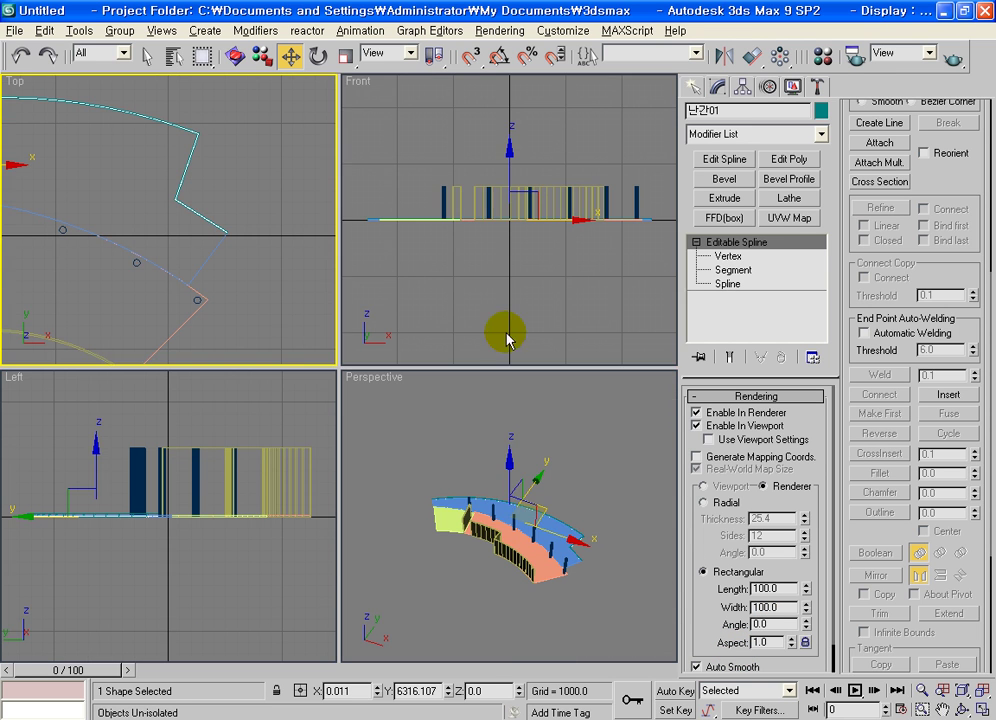
pyautogui.click(456, 269)
pyautogui.moveTo(456, 269)
pyautogui.mouseDown(button='middle')
pyautogui.moveTo(527, 273)
pyautogui.moveTo(442, 122)
pyautogui.mouseUp(button='middle')
pyautogui.scroll(2, 456, 182)
pyautogui.moveTo(456, 182); pyautogui.dragTo(474, 228, button='middle')
pyautogui.click(475, 209)
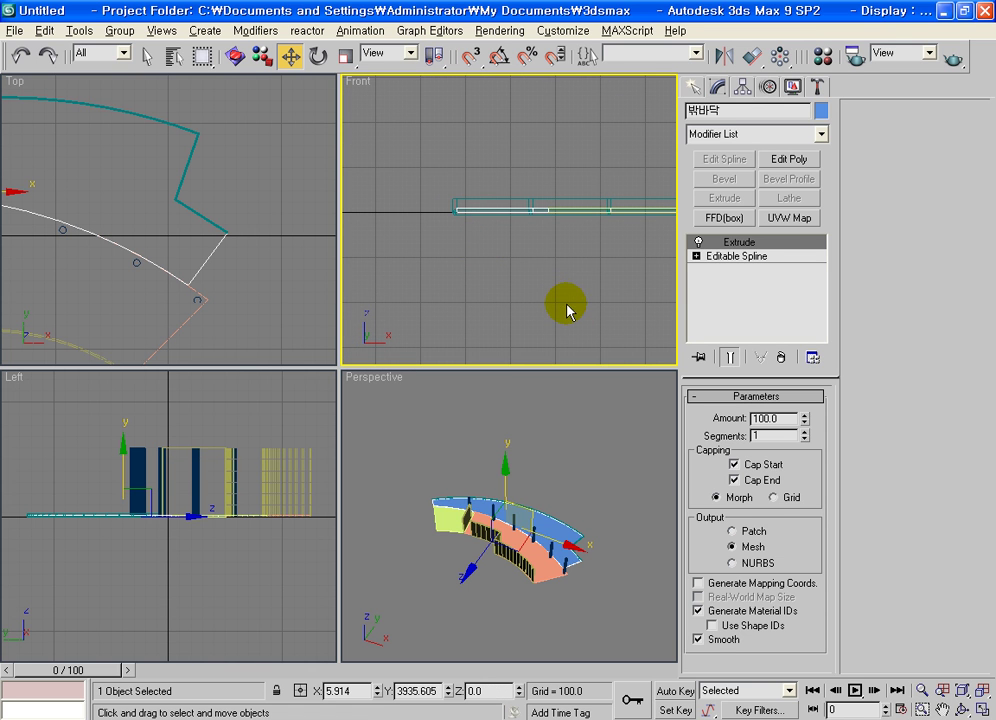
# Step: Select railing spline 난간01 and open Move Transform Type-In on its Z value
pyautogui.click(215, 215)
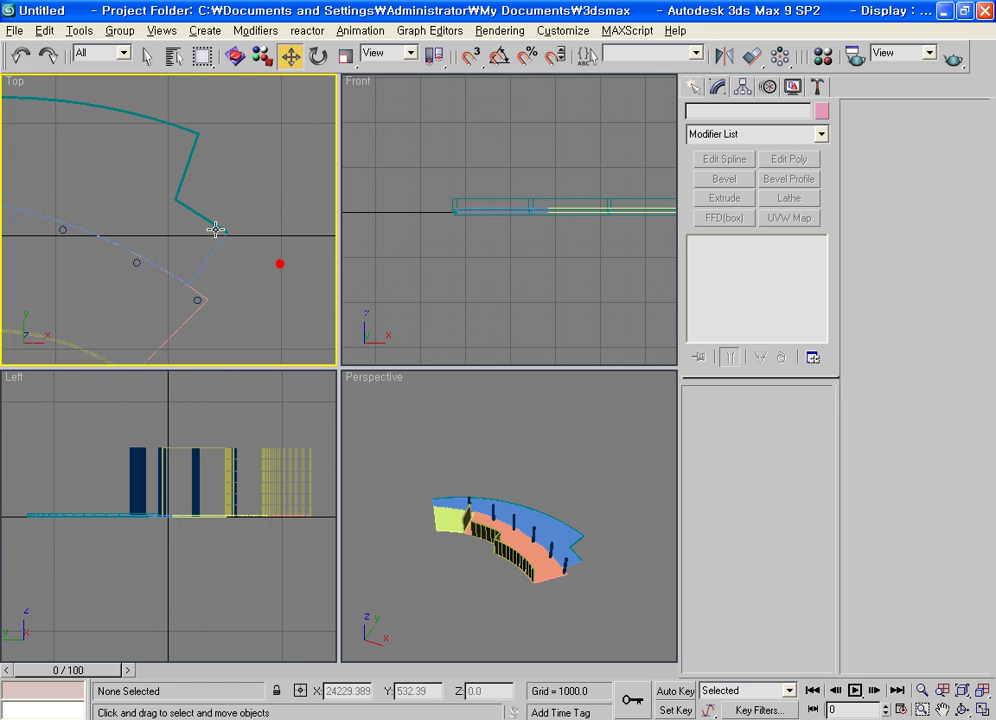
pyautogui.moveTo(213, 227); pyautogui.dragTo(196, 299, button='middle')
pyautogui.scroll(3, 218, 240)
pyautogui.moveTo(140, 280)
pyautogui.mouseDown(button='middle')
pyautogui.moveTo(220, 129)
pyautogui.moveTo(187, 233)
pyautogui.moveTo(157, 281)
pyautogui.mouseUp(button='middle')
pyautogui.click(172, 277)
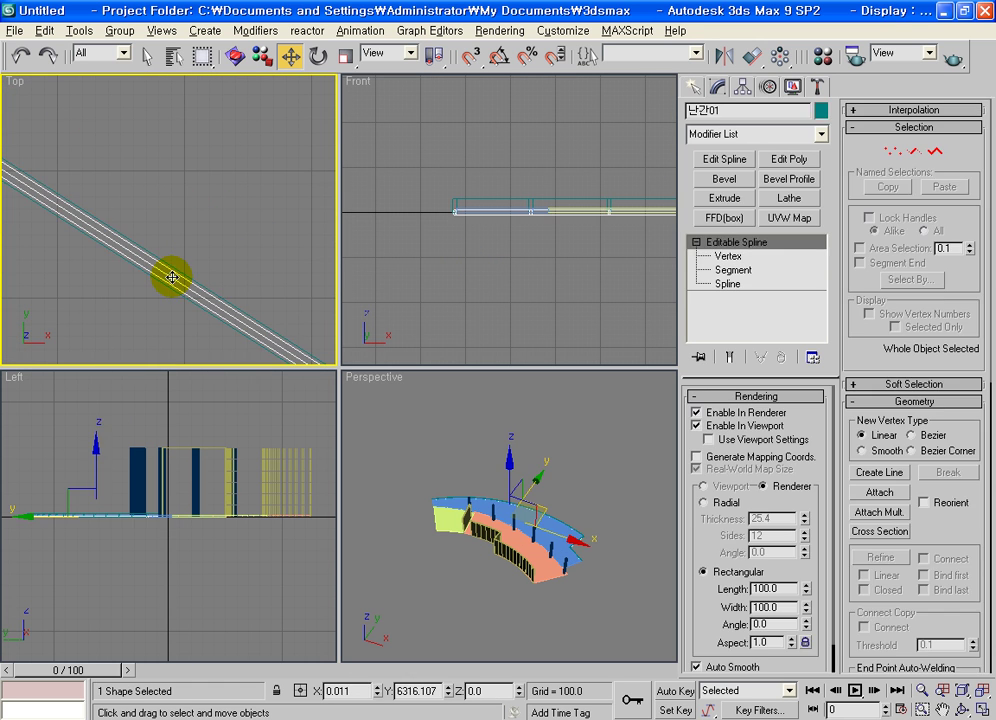
pyautogui.click(703, 110)
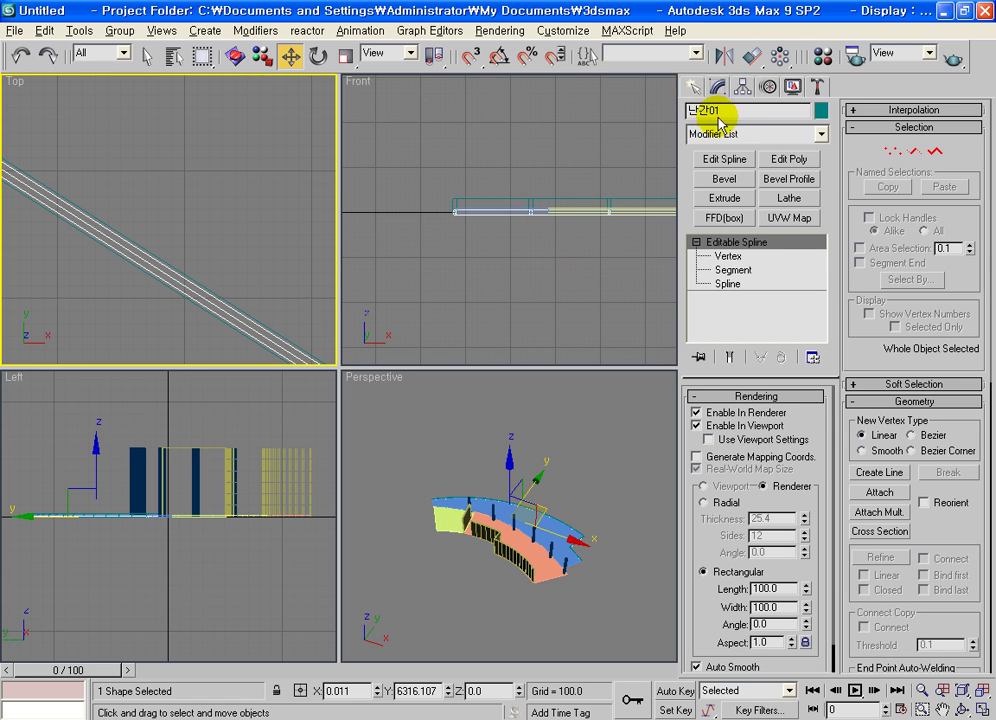
pyautogui.rightClick(290, 56)
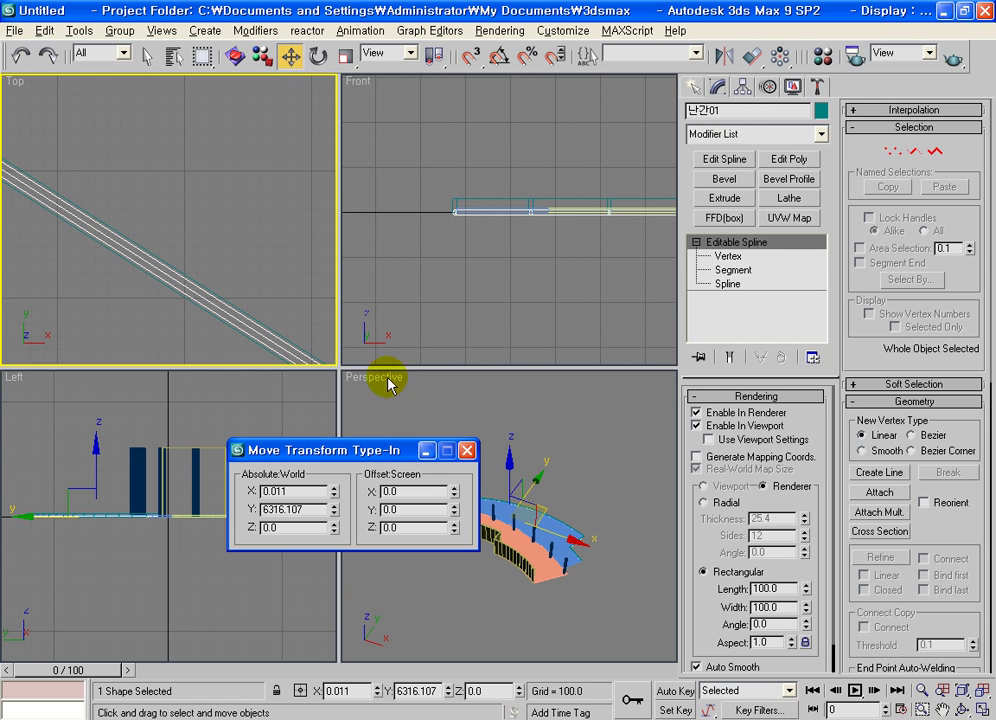
pyautogui.doubleClick(290, 528)
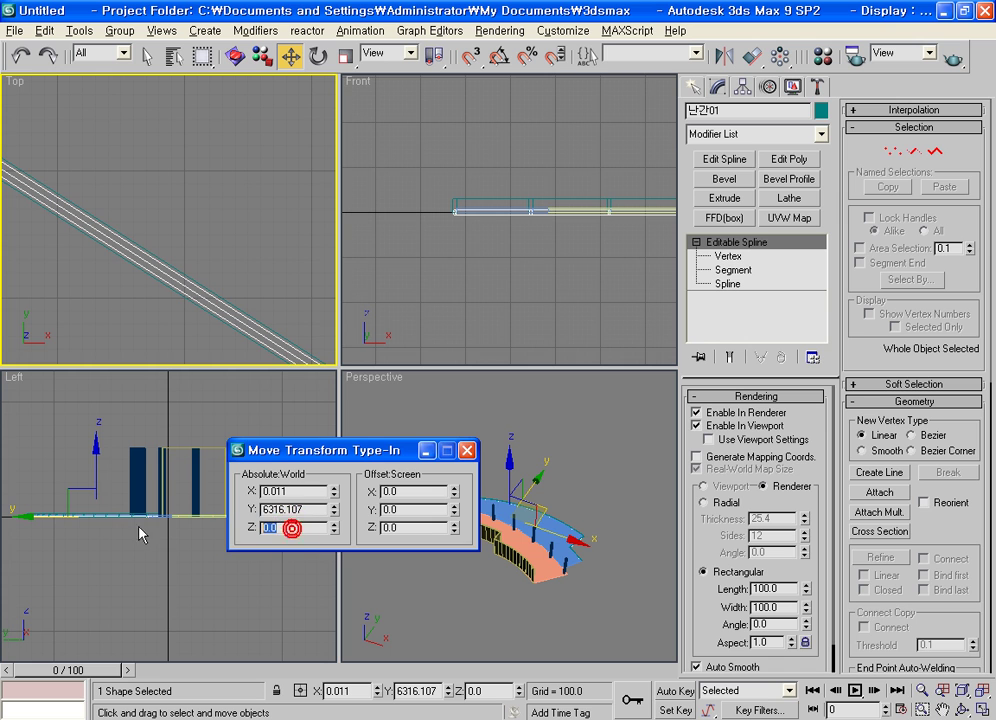
pyautogui.write('1000')
# Step: Raise 난간01 to Z 1000 and select it in the Front view
pyautogui.press('Return')
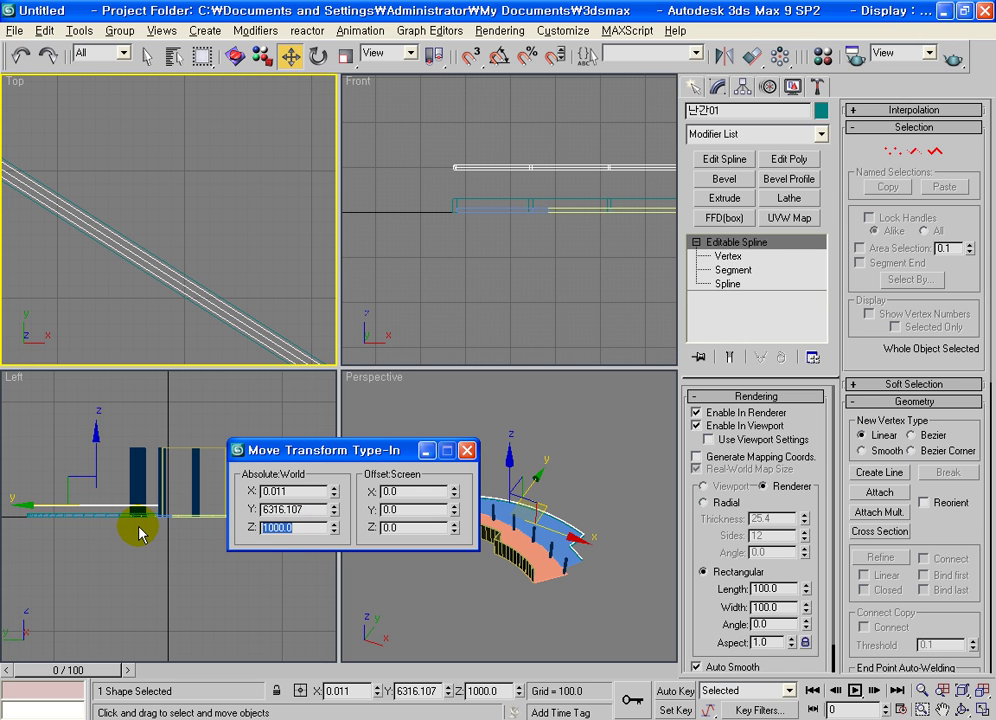
pyautogui.scroll(1, 505, 257)
pyautogui.scroll(1, 540, 296)
pyautogui.scroll(1, 507, 238)
pyautogui.scroll(1, 489, 207)
pyautogui.click(495, 148)
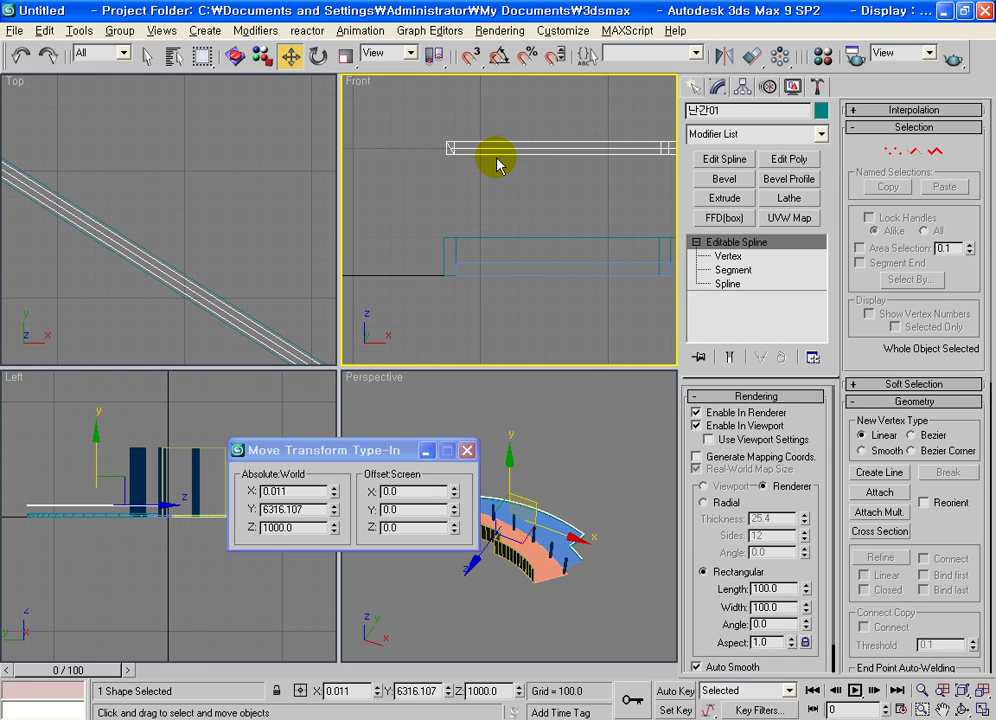
# Step: Copy the railing as 난간02 and set its Z position to 700
pyautogui.hotkey('ctrl', 'v')
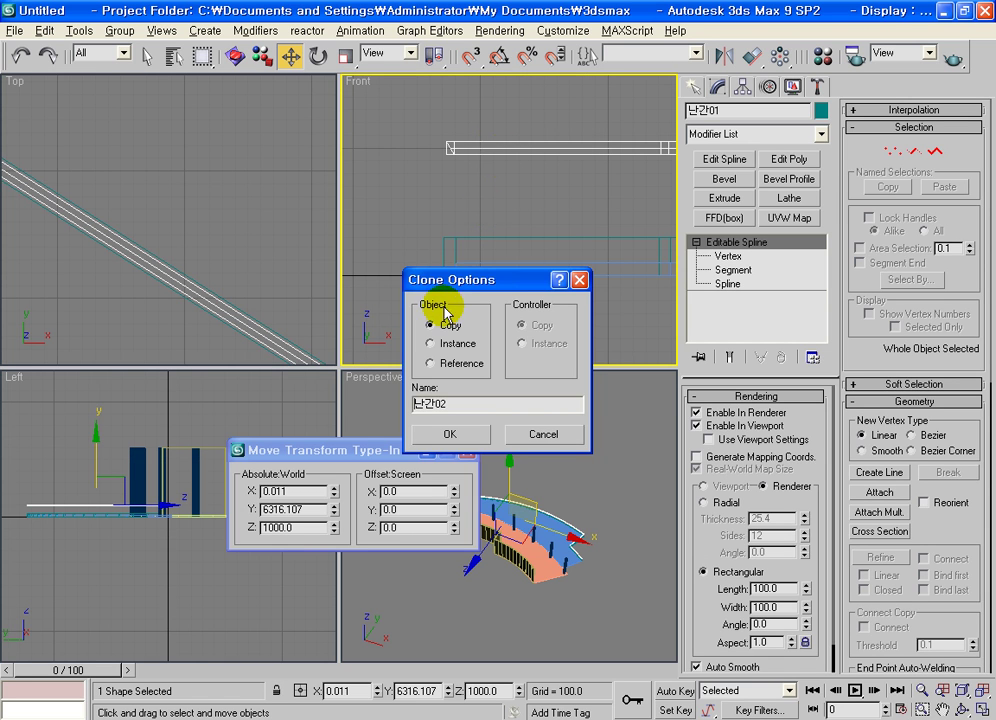
pyautogui.click(452, 434)
pyautogui.click(368, 464)
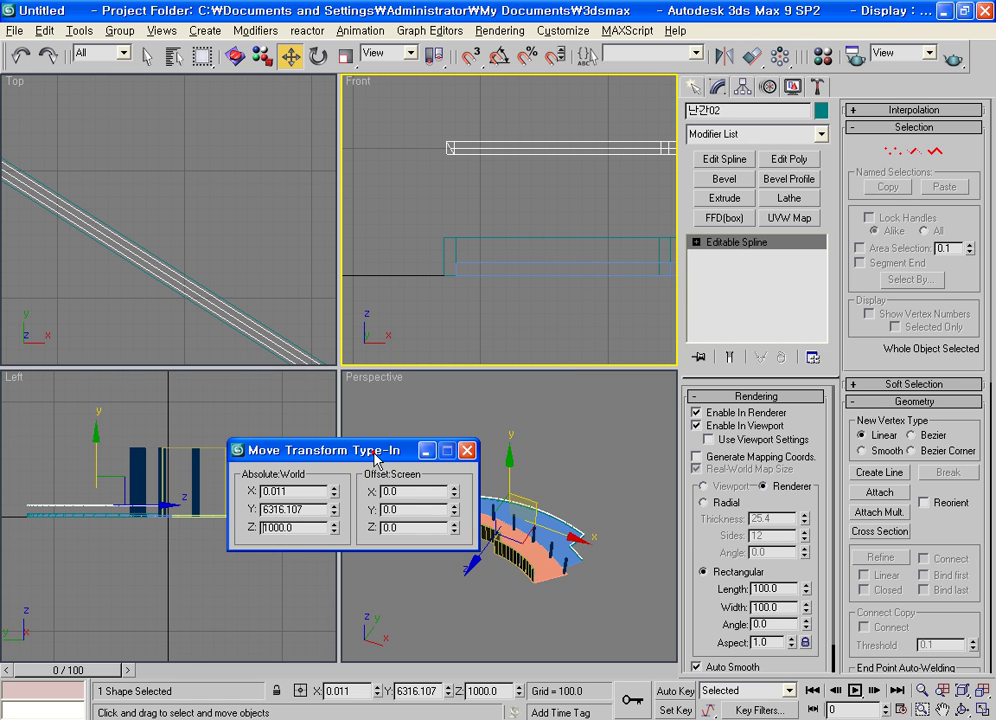
pyautogui.moveTo(309, 529); pyautogui.dragTo(231, 521)
pyautogui.write('700')
pyautogui.press('Return')
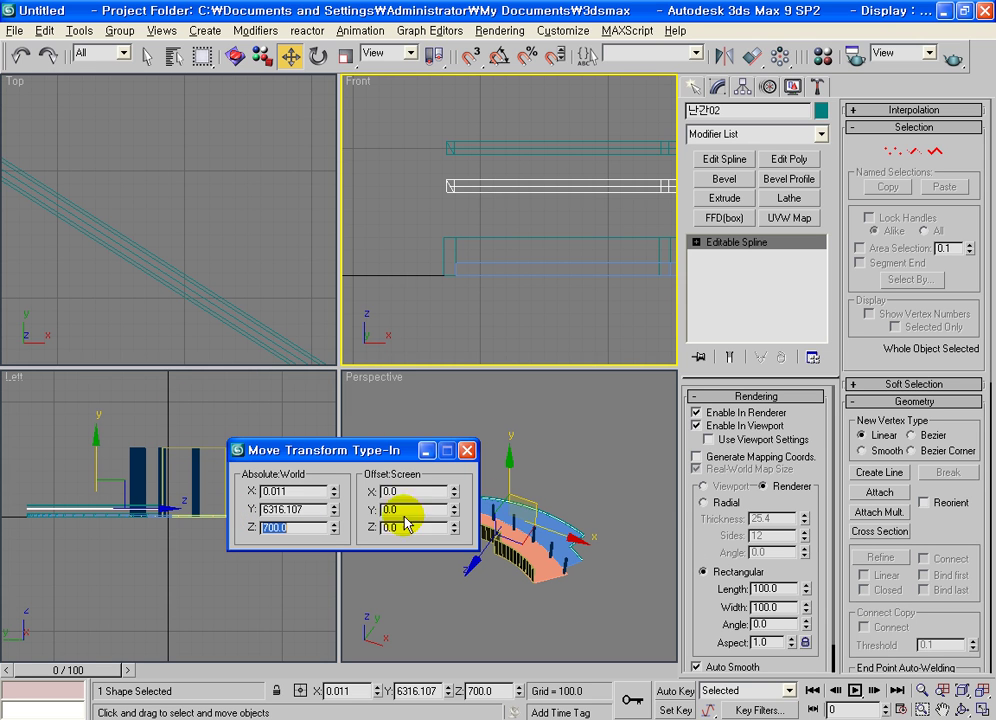
# Step: Reduce 난간02's rectangular section to 50 by 50
pyautogui.scroll(-2, 719, 553)
pyautogui.write('50')
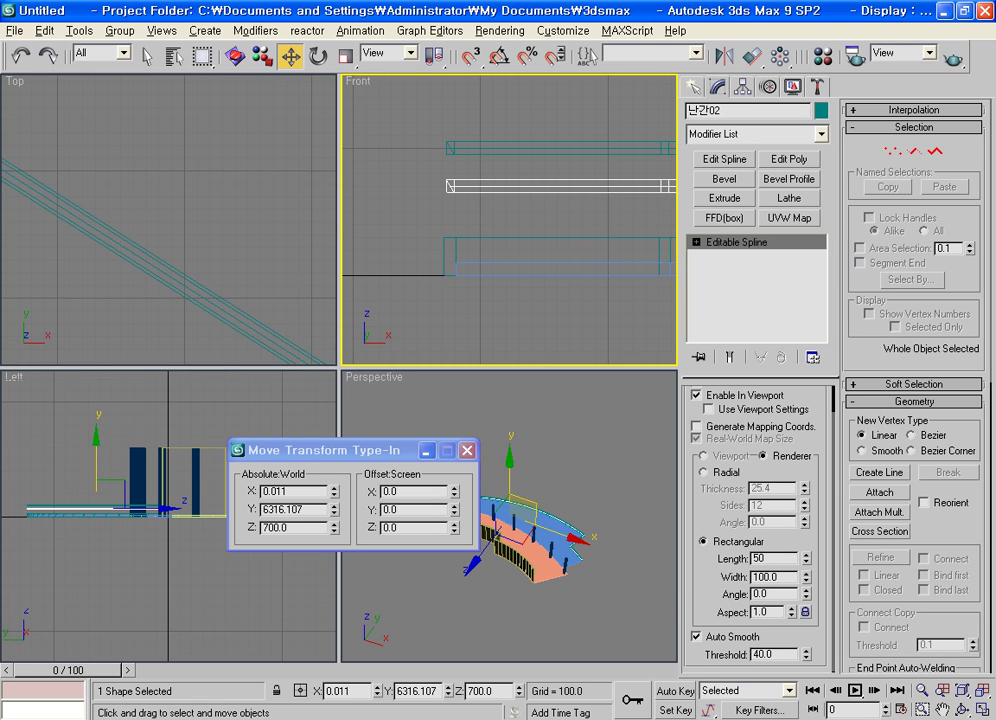
pyautogui.press('Tab')
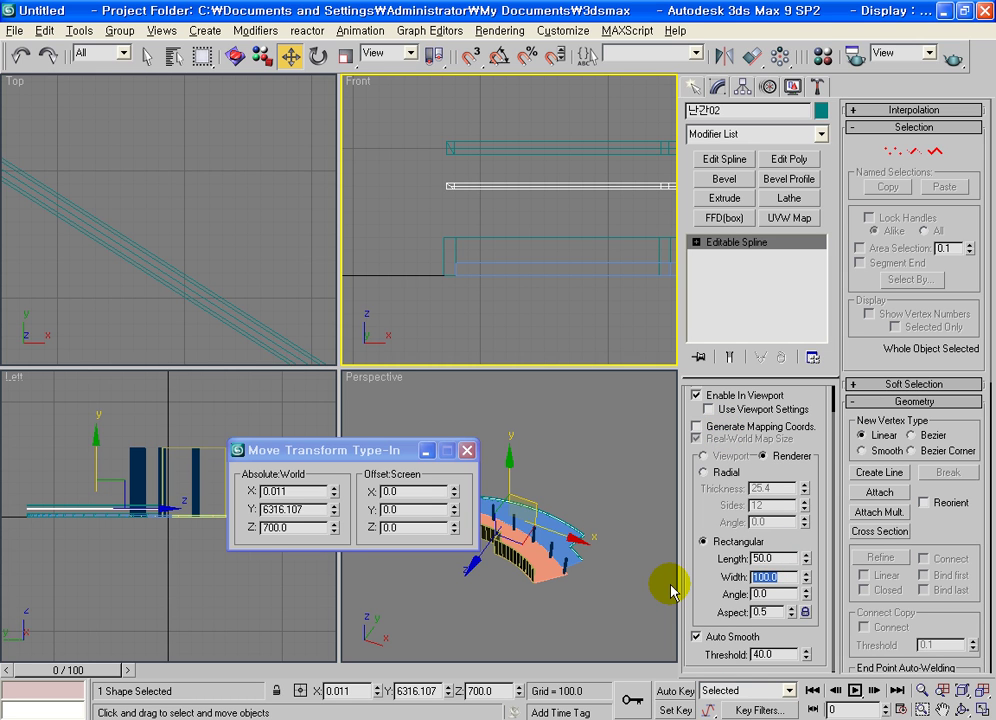
pyautogui.write('50')
pyautogui.press('Return')
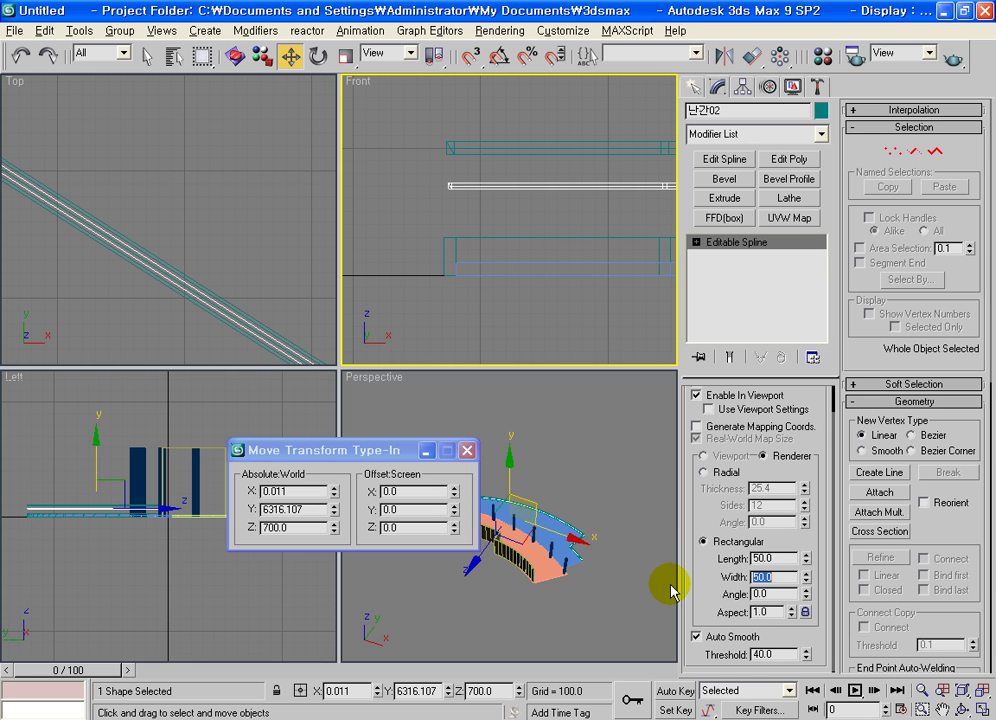
pyautogui.scroll(1, 514, 218)
pyautogui.scroll(1, 518, 231)
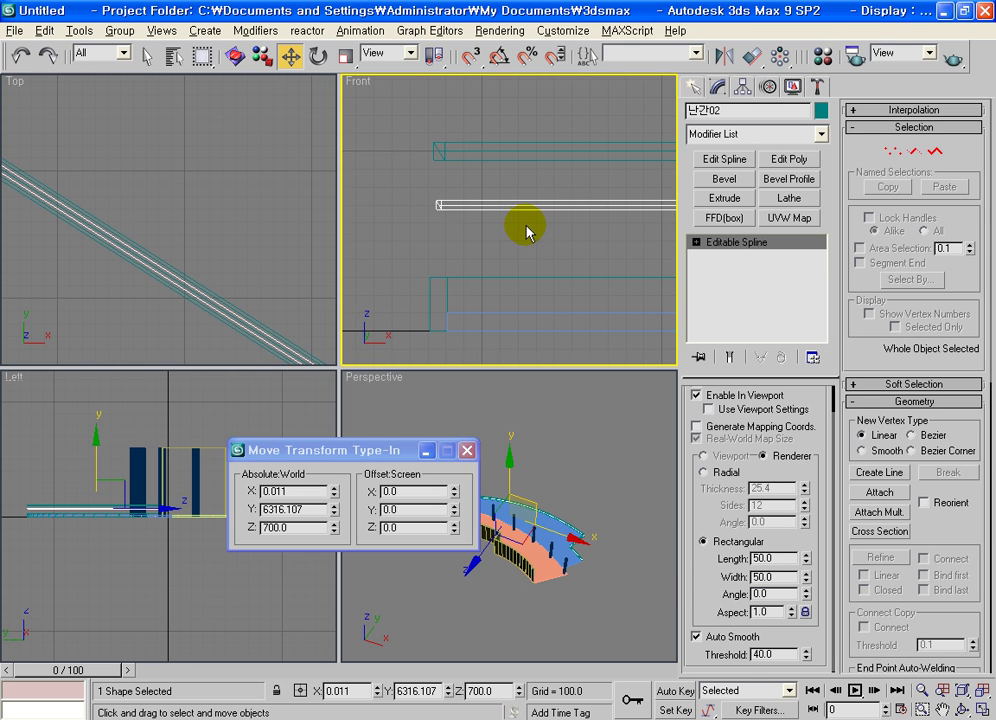
pyautogui.scroll(-2, 525, 230)
pyautogui.moveTo(565, 233); pyautogui.dragTo(490, 265, button='middle')
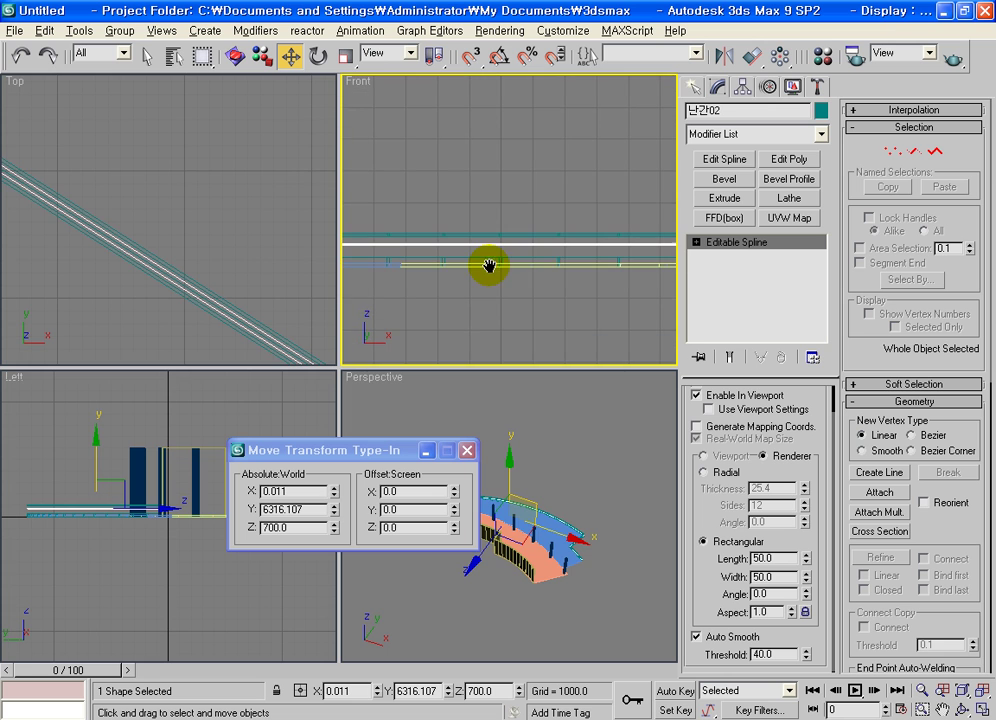
# Step: Create two instanced copies of the rail stacked lower in the Front view
pyautogui.hotkey('alt', 'w')
pyautogui.scroll(3, 500, 260)
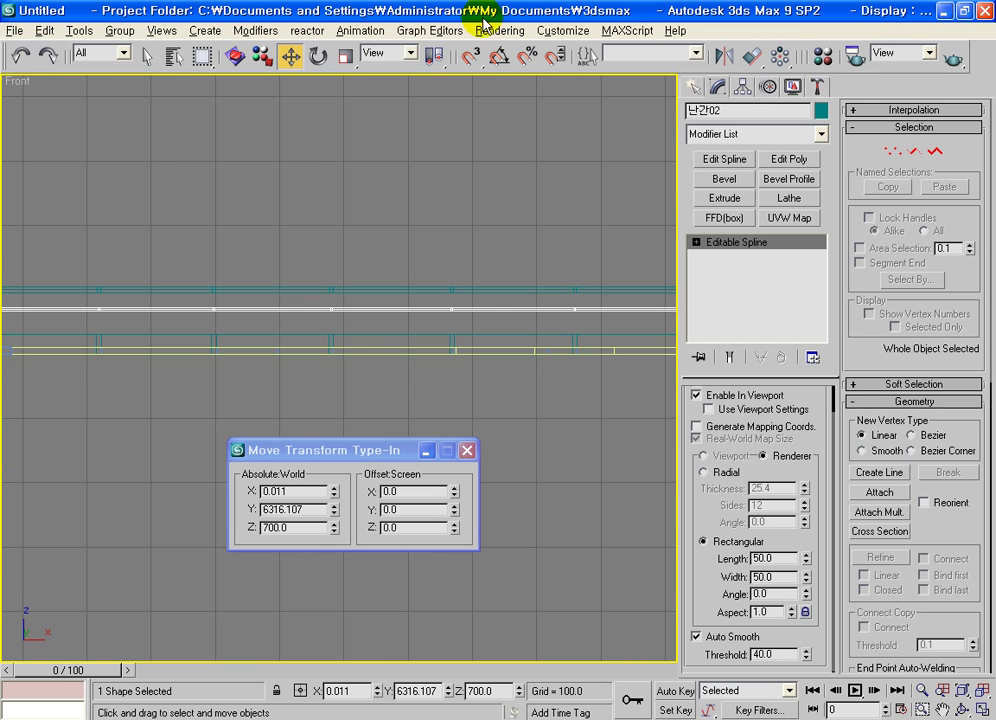
pyautogui.scroll(2, 483, 310)
pyautogui.moveTo(485, 349); pyautogui.dragTo(229, 296, button='middle')
pyautogui.scroll(2, 500, 346)
pyautogui.moveTo(500, 345); pyautogui.dragTo(349, 389, button='middle')
pyautogui.scroll(2, 440, 362)
pyautogui.scroll(1, 440, 333)
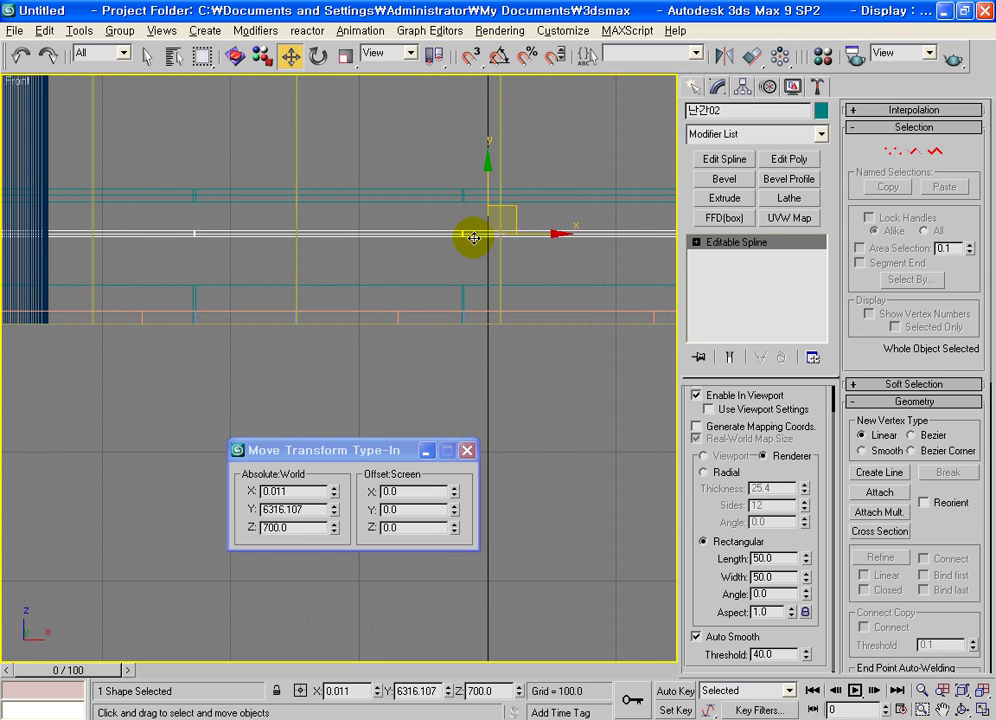
pyautogui.keyDown('shift'); pyautogui.moveTo(486, 196); pyautogui.dragTo(488, 178); pyautogui.keyUp('shift')
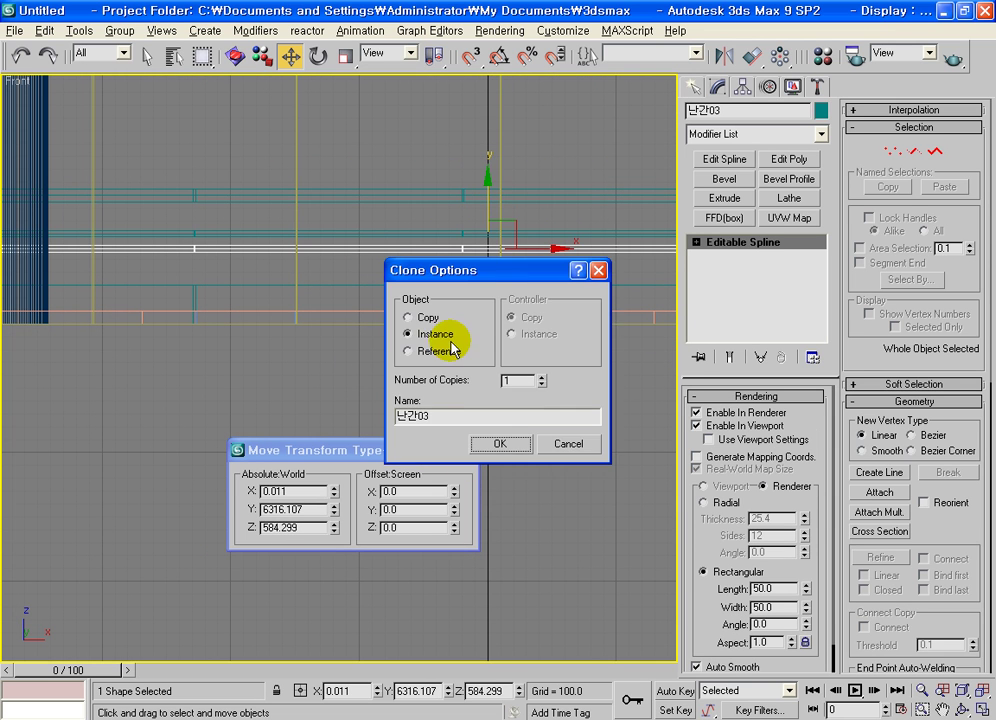
pyautogui.click(541, 378)
pyautogui.click(520, 453)
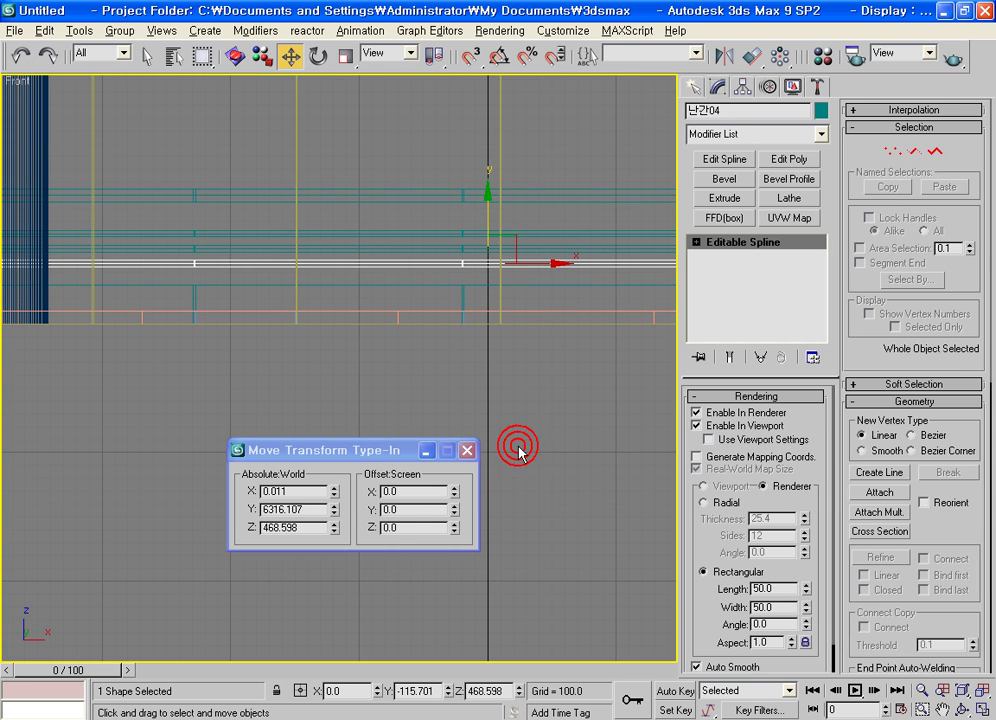
pyautogui.click(568, 394)
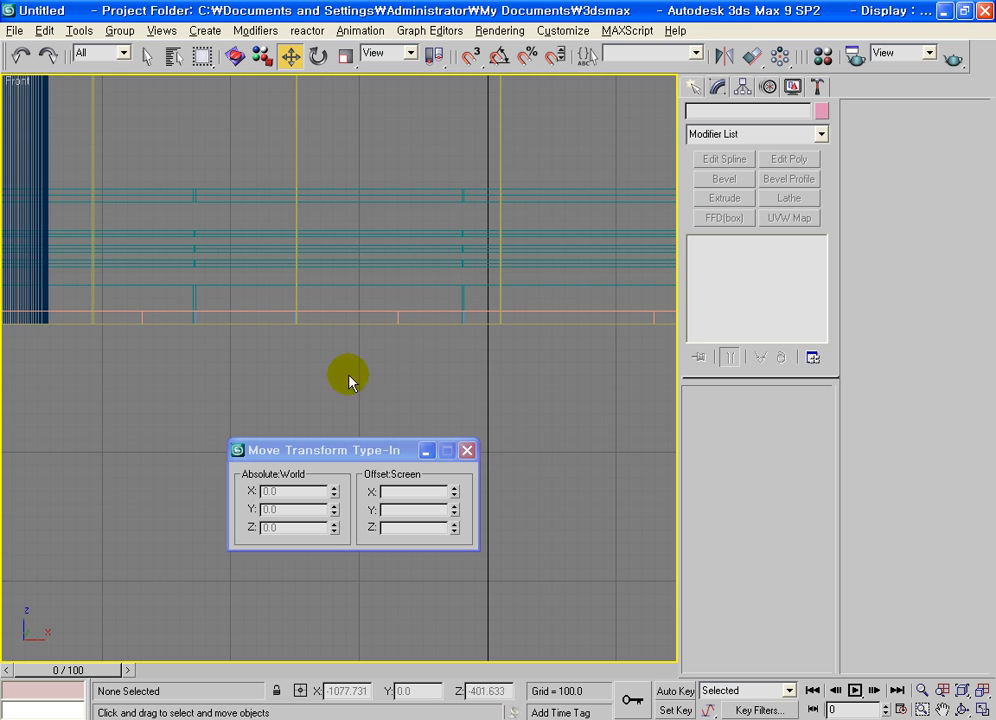
# Step: Isolate the five rail bars and return to the four-view layout
pyautogui.moveTo(350, 381); pyautogui.dragTo(366, 376, button='middle')
pyautogui.moveTo(390, 288); pyautogui.dragTo(454, 328)
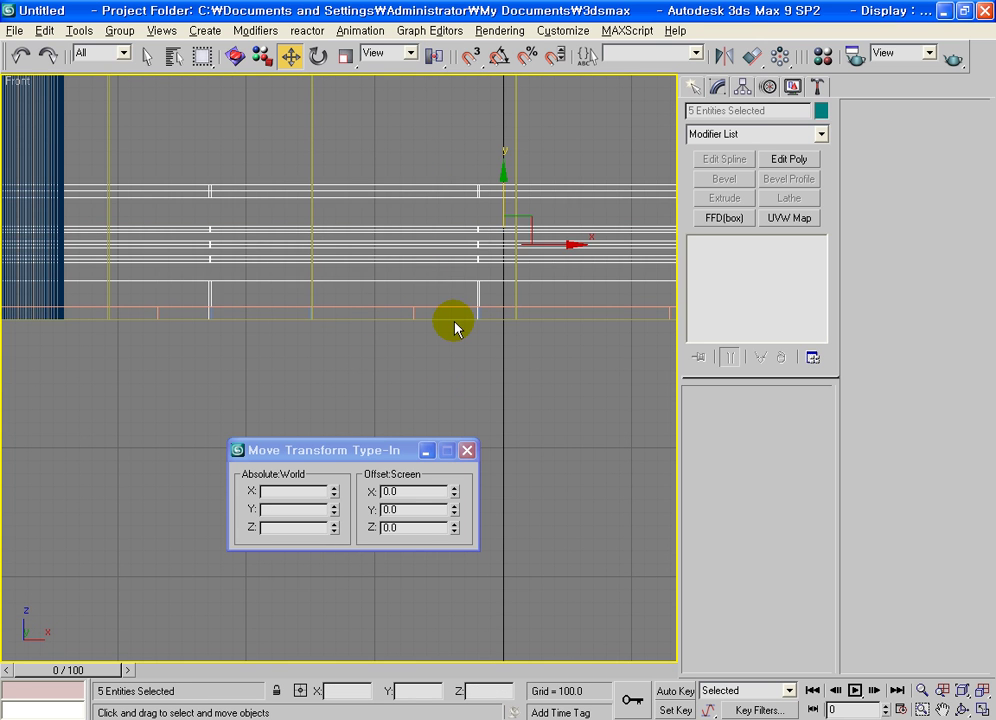
pyautogui.hotkey('alt', 'q')
pyautogui.click(556, 447)
pyautogui.scroll(-2, 336, 382)
pyautogui.scroll(-2, 250, 370)
pyautogui.scroll(-2, 250, 370)
pyautogui.hotkey('alt', 'w')
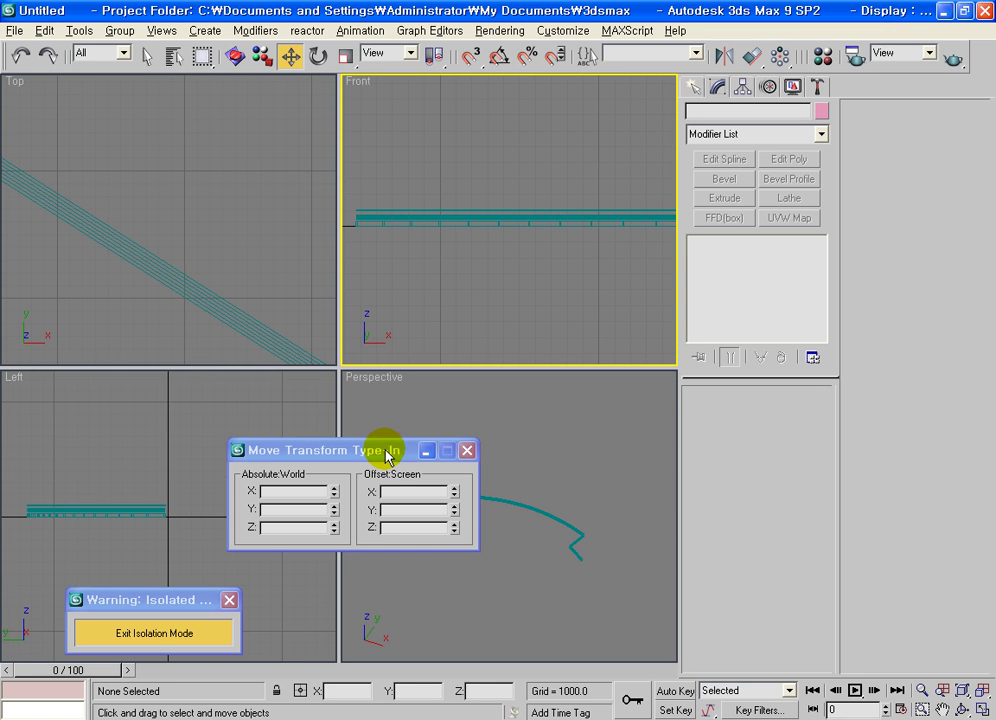
# Step: Close the Transform Type-In window and frame the rails in Perspective and Front views
pyautogui.moveTo(386, 456); pyautogui.dragTo(230, 413)
pyautogui.click(302, 409)
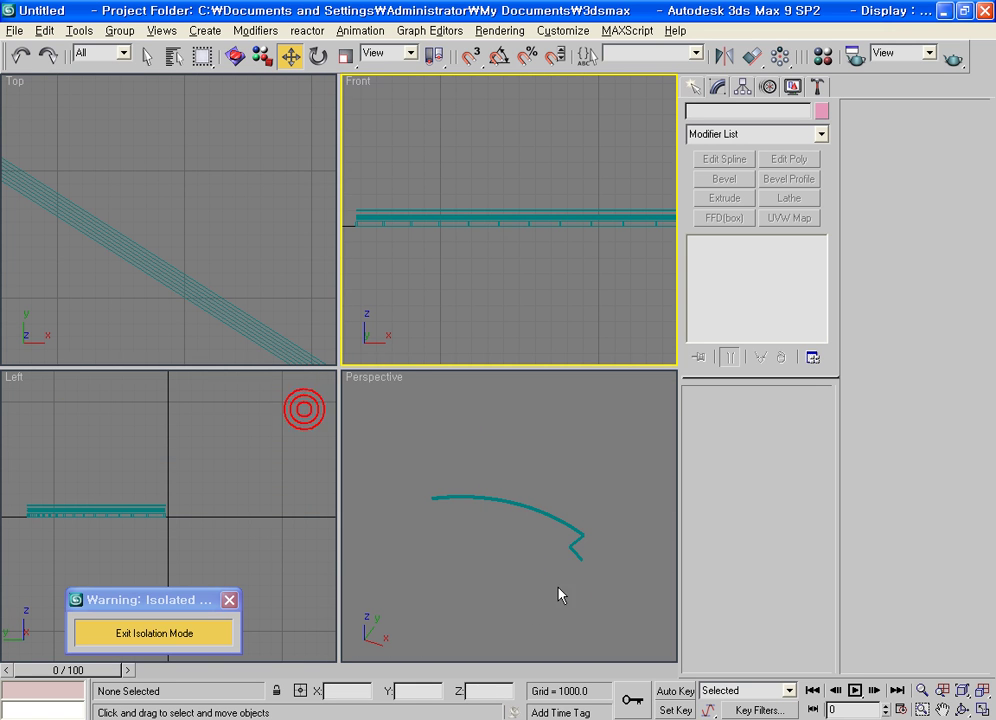
pyautogui.click(576, 580)
pyautogui.scroll(3, 594, 556)
pyautogui.scroll(2, 378, 485)
pyautogui.scroll(2, 524, 492)
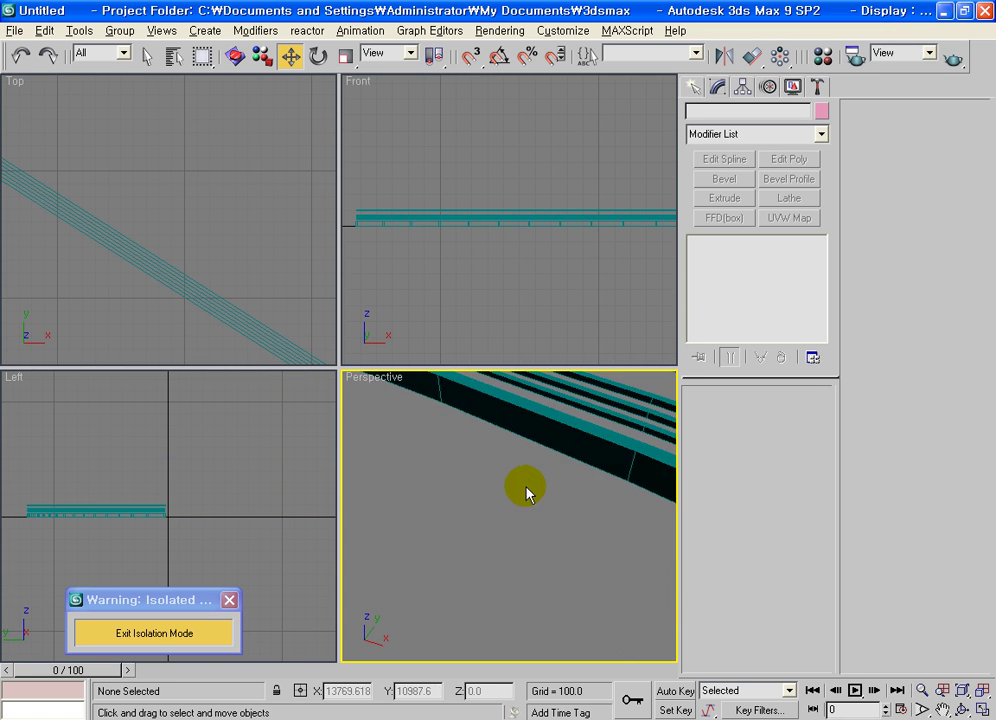
pyautogui.scroll(-1, 530, 500)
pyautogui.moveTo(538, 505)
pyautogui.mouseDown(button='middle')
pyautogui.moveTo(549, 536)
pyautogui.moveTo(560, 482)
pyautogui.moveTo(580, 517)
pyautogui.mouseUp(button='middle')
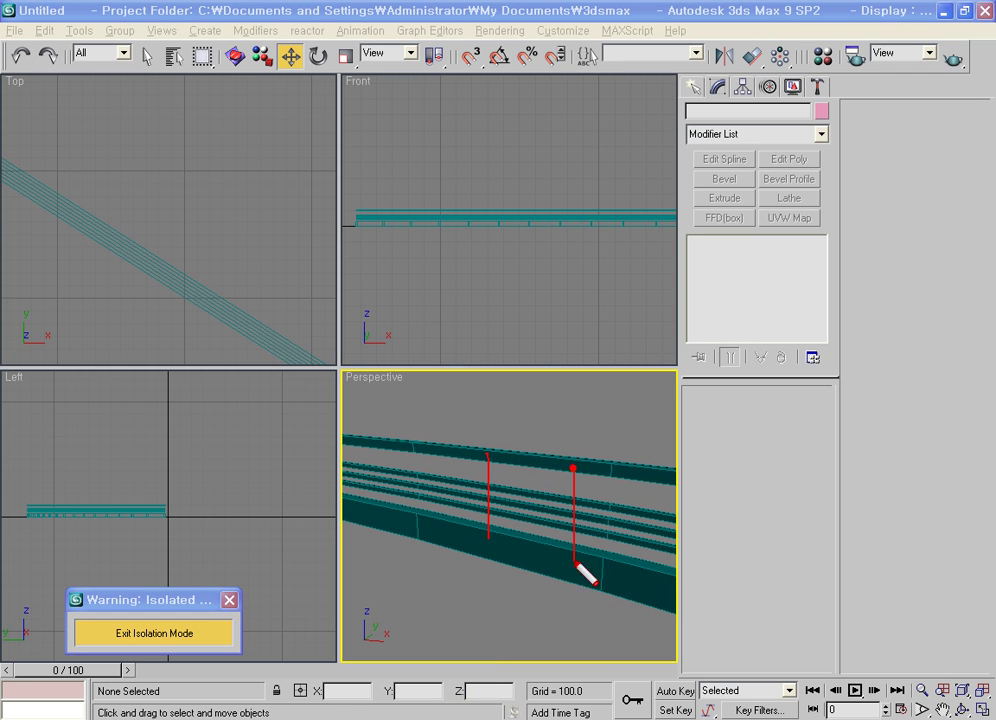
pyautogui.click(525, 579)
pyautogui.moveTo(420, 253)
pyautogui.mouseDown(button='middle')
pyautogui.moveTo(567, 298)
pyautogui.moveTo(494, 316)
pyautogui.moveTo(473, 197)
pyautogui.moveTo(462, 196)
pyautogui.moveTo(469, 247)
pyautogui.moveTo(462, 222)
pyautogui.mouseUp(button='middle')
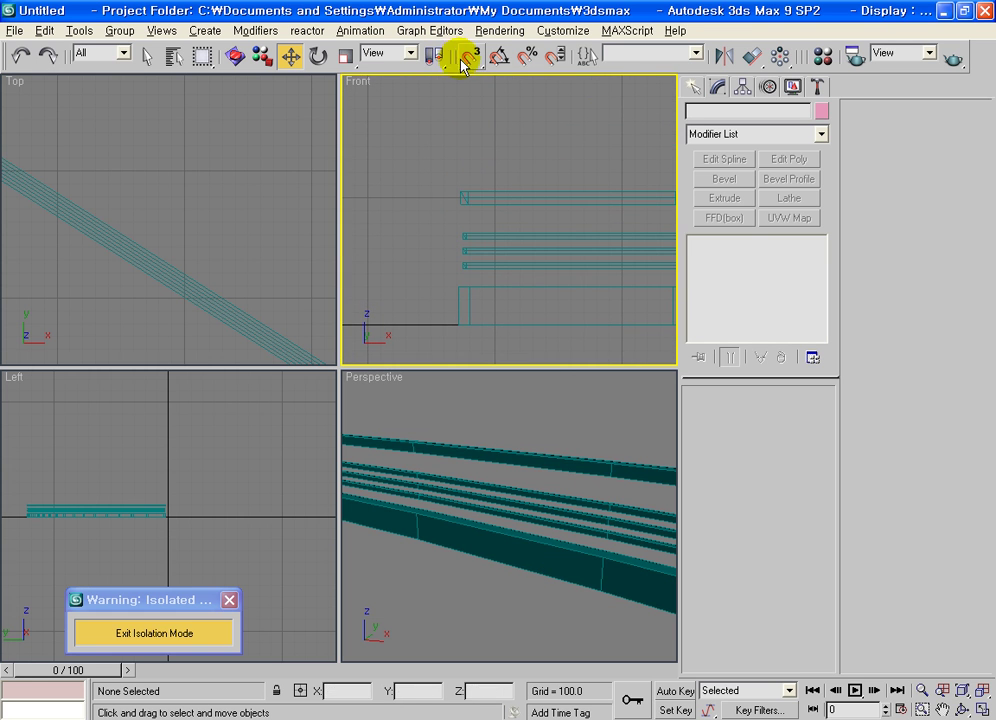
# Step: Draw a vertical line from the top rail down past the lower rails
pyautogui.click(691, 88)
pyautogui.click(719, 115)
pyautogui.click(745, 212)
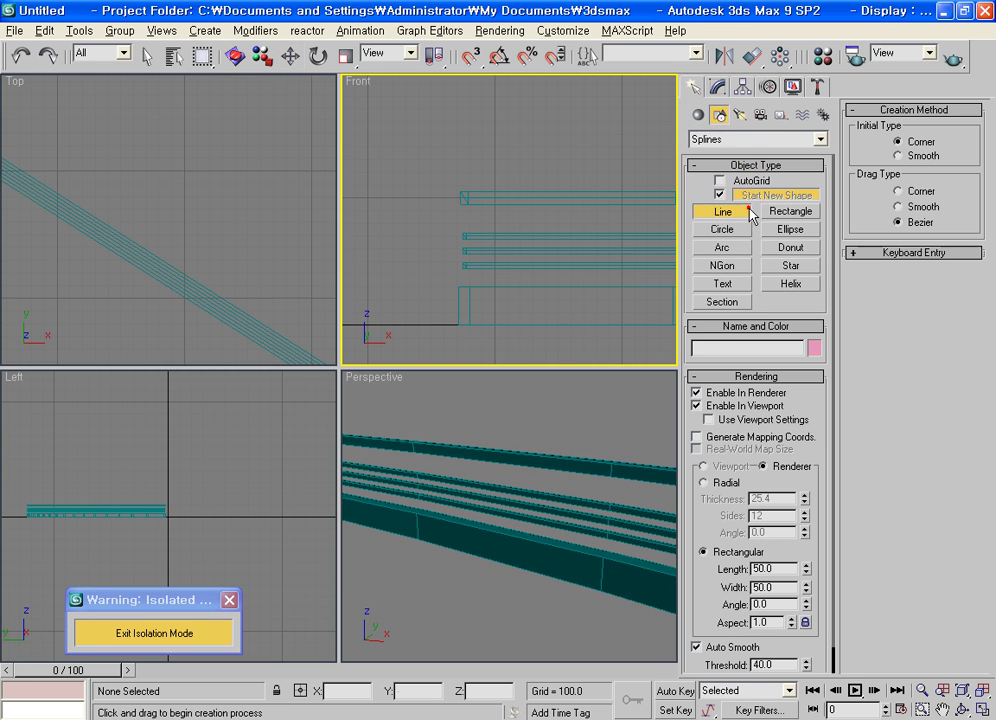
pyautogui.click(464, 197)
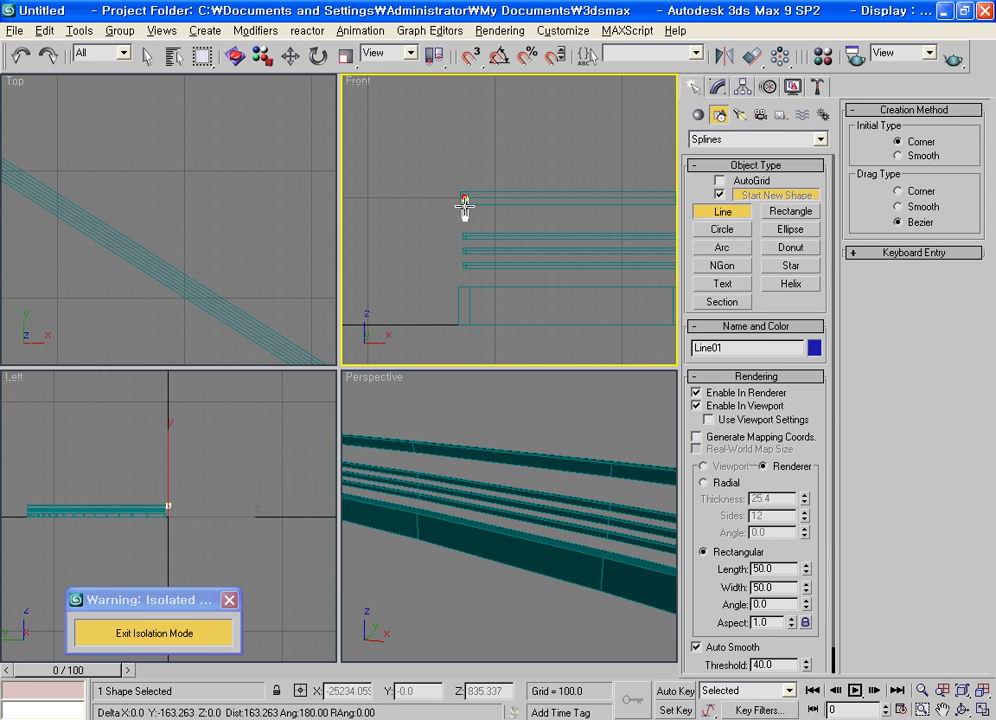
pyautogui.click(464, 290)
pyautogui.rightClick(540, 258)
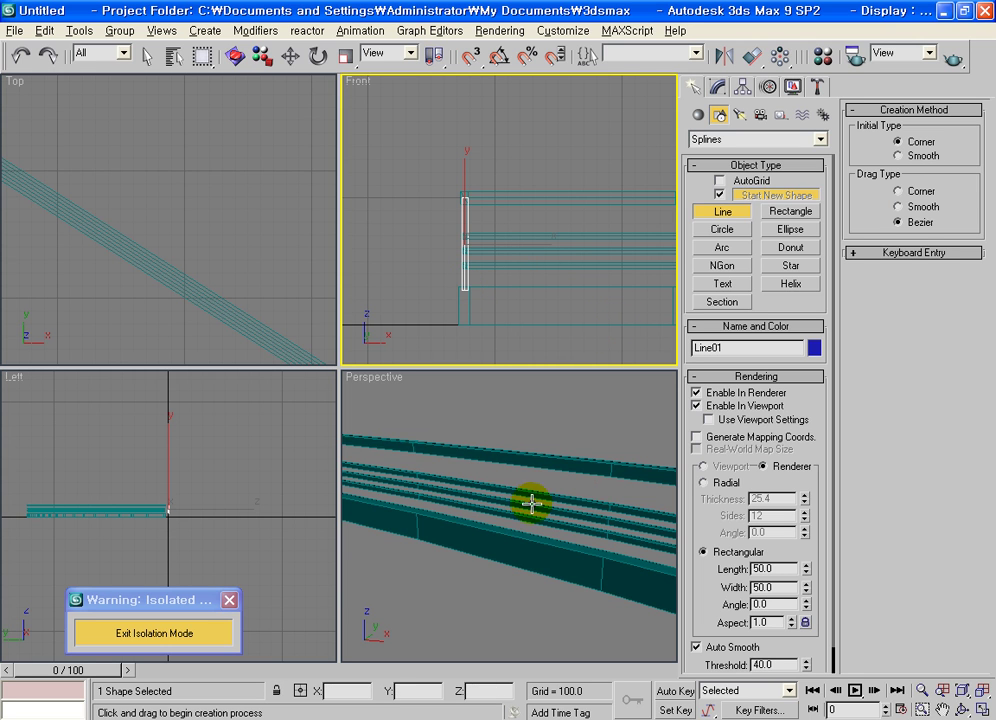
# Step: Orbit and pan the maximized Perspective view to find the new post
pyautogui.keyDown('alt'); pyautogui.moveTo(548, 563); pyautogui.dragTo(616, 546, button='middle'); pyautogui.keyUp('alt')
pyautogui.hotkey('alt', 'w')
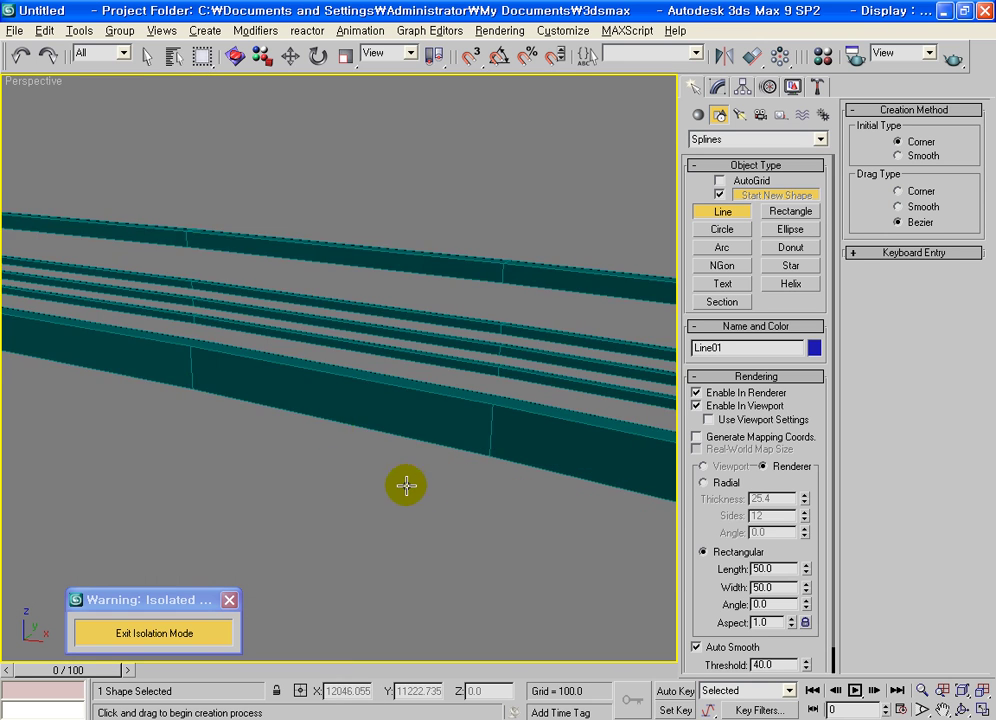
pyautogui.keyDown('alt'); pyautogui.moveTo(425, 489); pyautogui.dragTo(594, 527, button='middle'); pyautogui.keyUp('alt')
pyautogui.scroll(-10, 422, 480)
pyautogui.moveTo(422, 480)
pyautogui.mouseDown(button='middle')
pyautogui.moveTo(267, 395)
pyautogui.moveTo(453, 472)
pyautogui.mouseUp(button='middle')
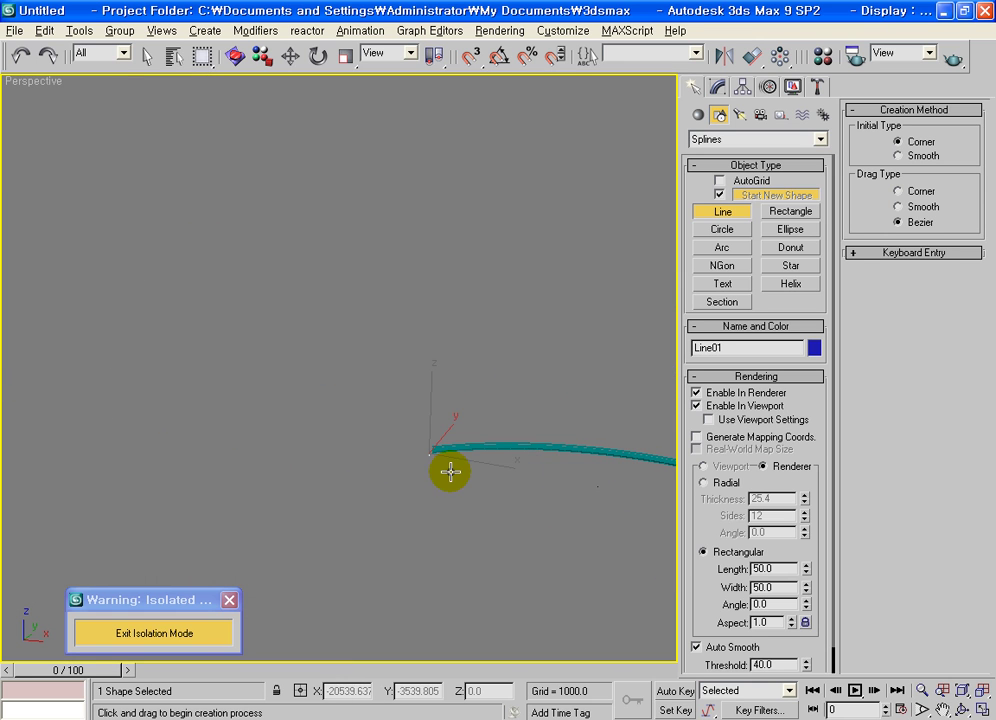
# Step: Switch to Move, enable Affect Pivot Only, and turn on 3D snapping
pyautogui.press('w')
pyautogui.scroll(10, 469, 504)
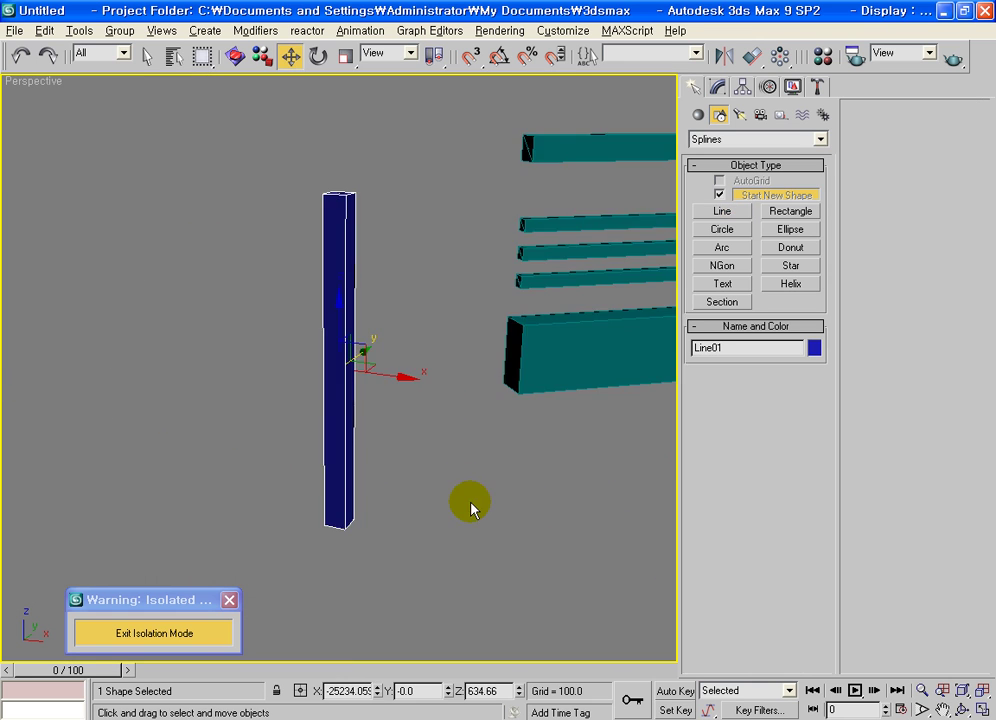
pyautogui.moveTo(391, 335); pyautogui.dragTo(405, 335, button='middle')
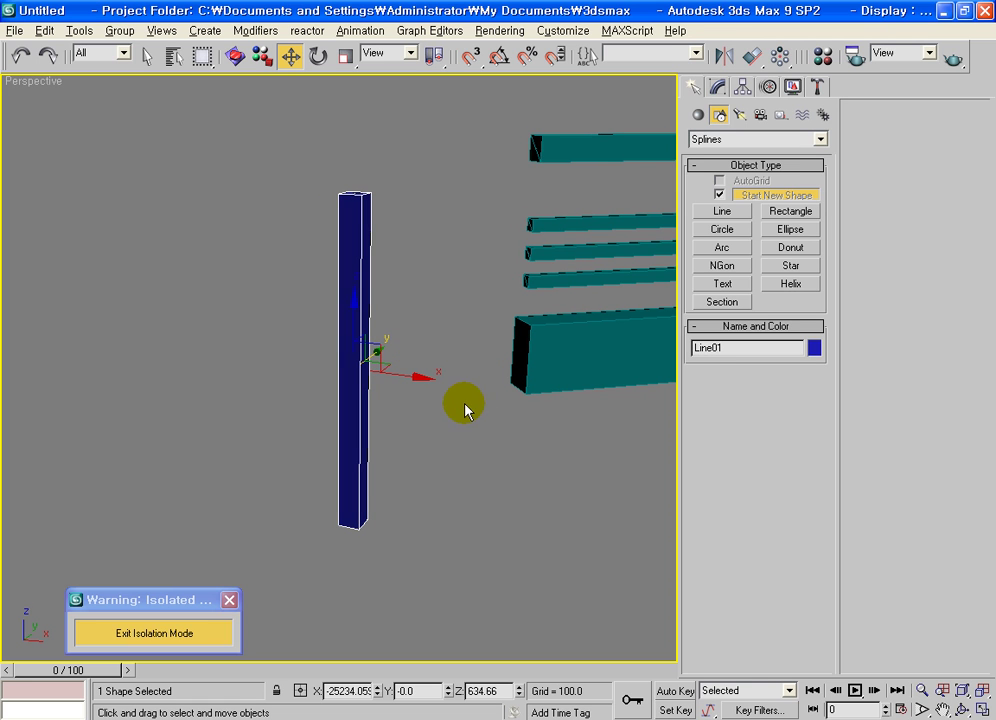
pyautogui.click(744, 90)
pyautogui.click(748, 197)
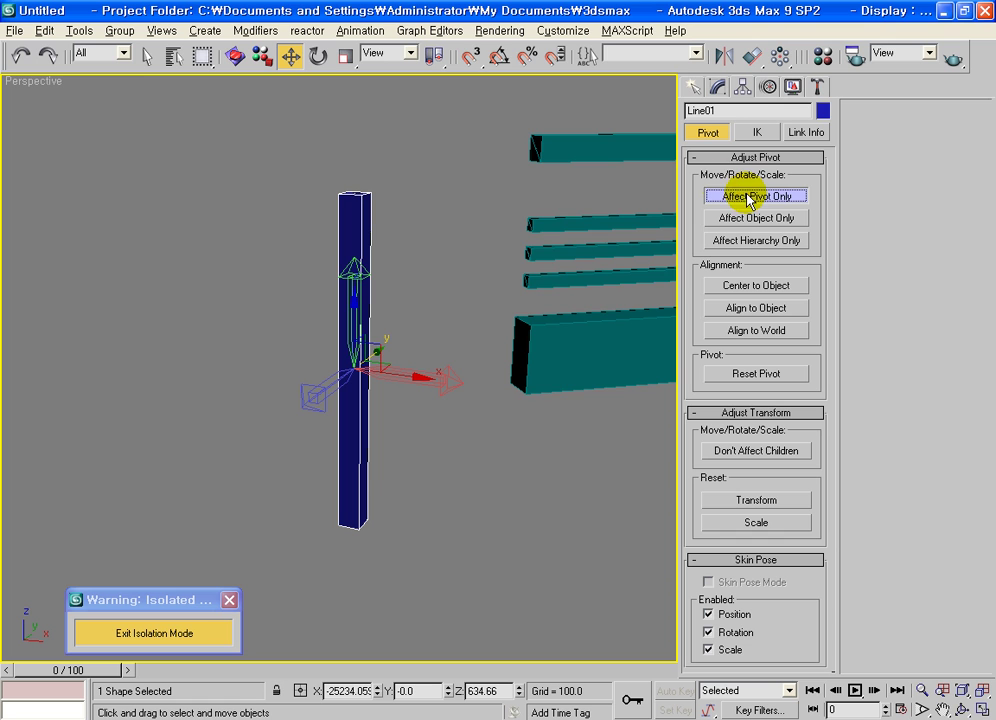
pyautogui.click(471, 56)
pyautogui.rightClick(471, 56)
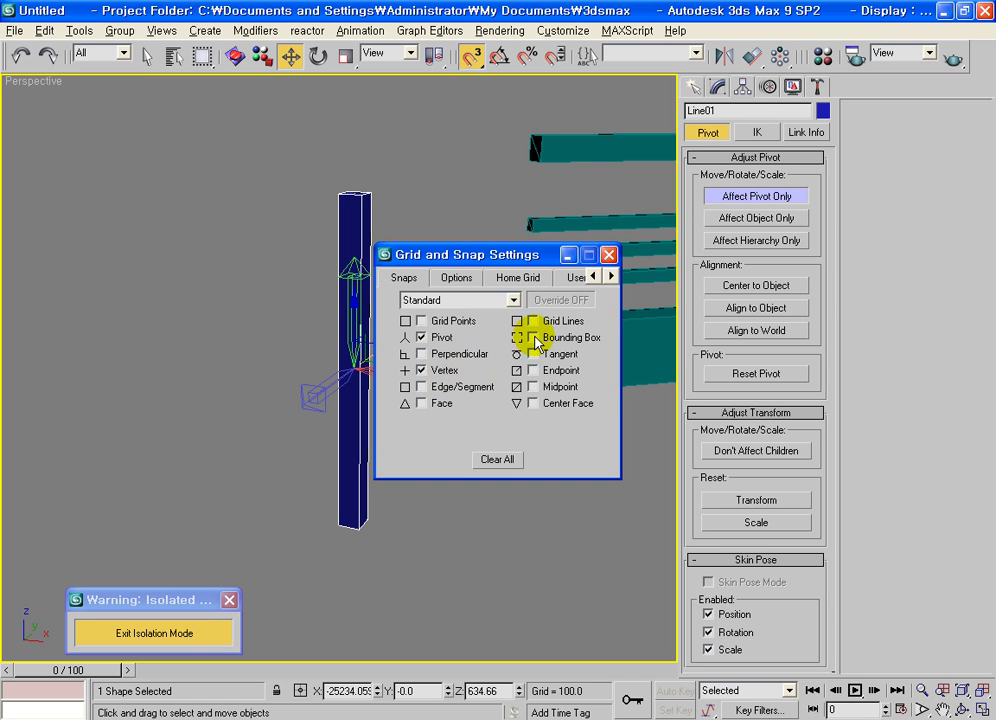
pyautogui.click(609, 254)
# Step: Snap Line01's pivot to the post's top end at Z 998.6, then reframe
pyautogui.moveTo(355, 368); pyautogui.dragTo(349, 190)
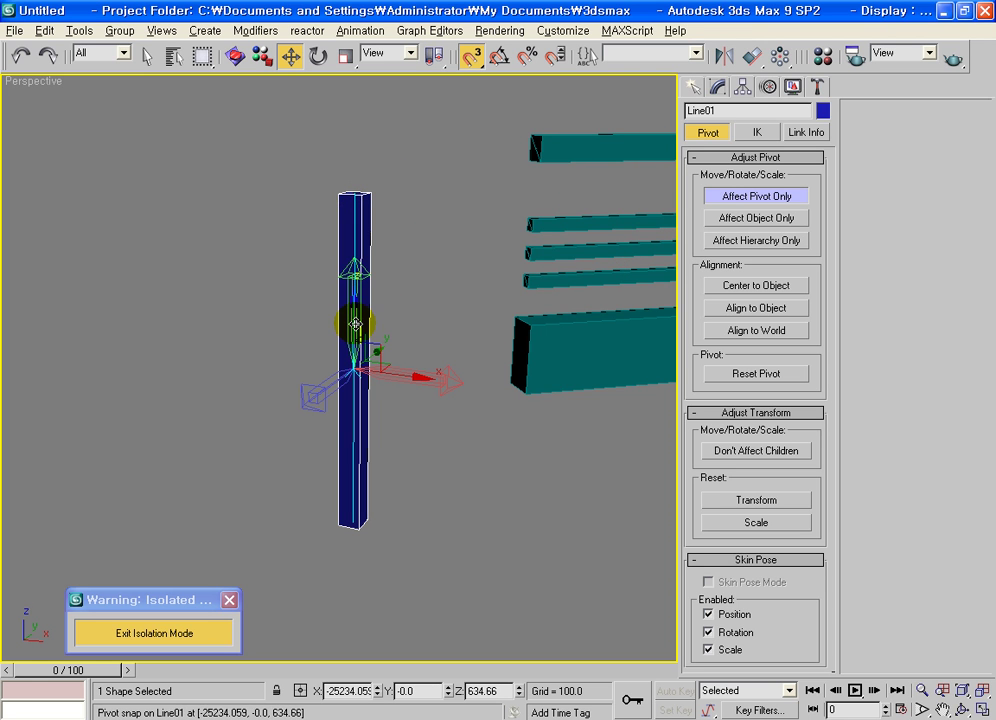
pyautogui.moveTo(355, 370); pyautogui.dragTo(356, 193)
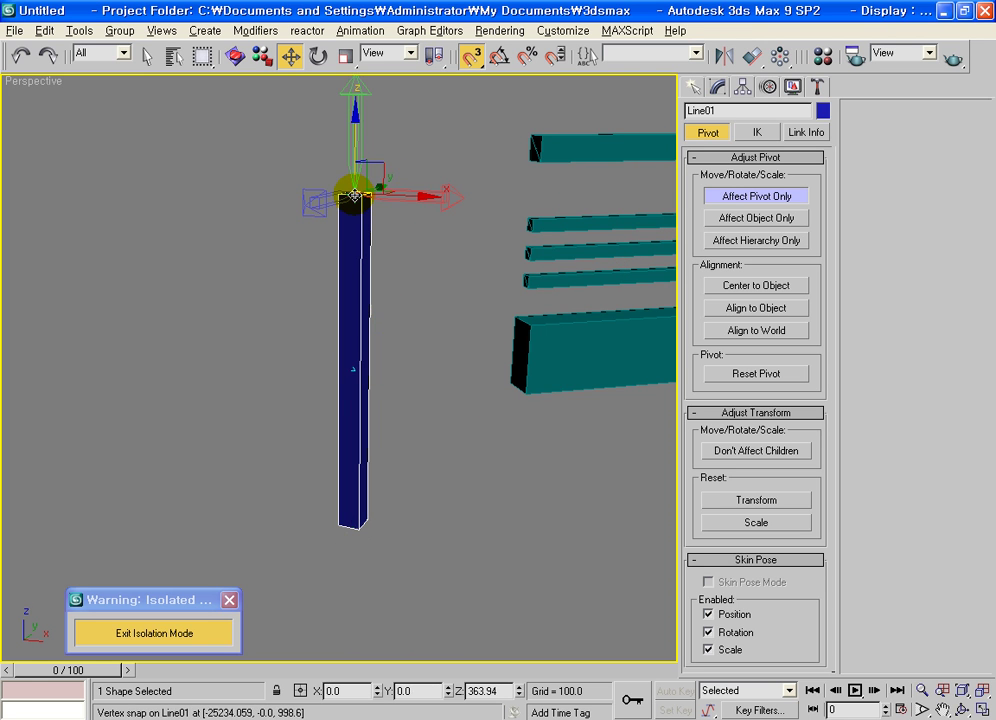
pyautogui.click(780, 196)
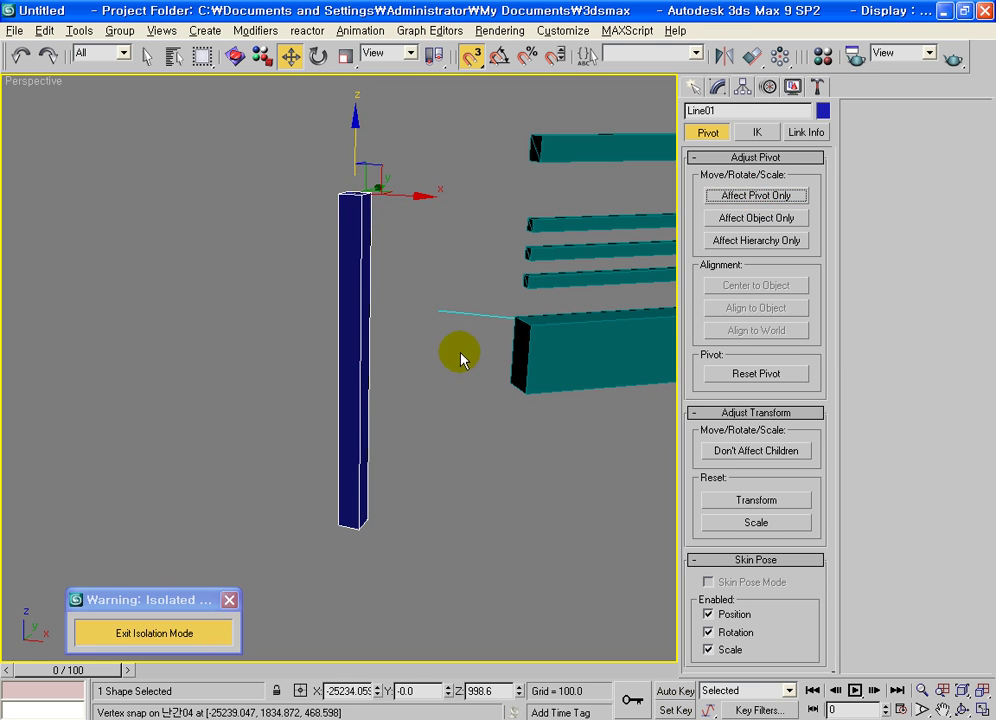
pyautogui.moveTo(469, 349); pyautogui.dragTo(411, 413, button='middle')
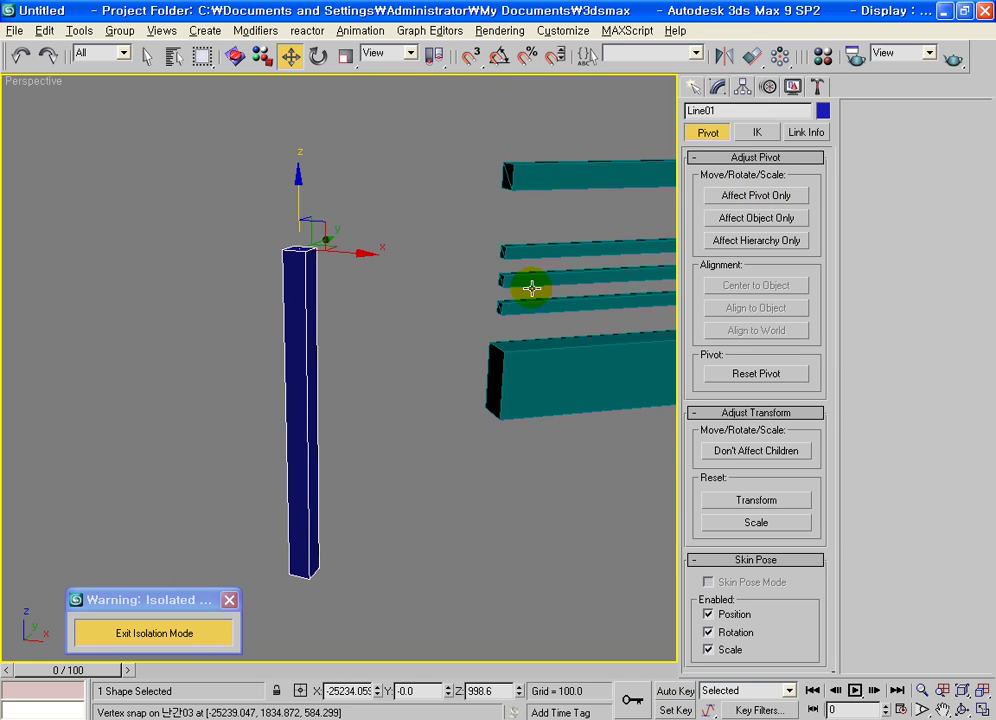
pyautogui.moveTo(520, 273); pyautogui.dragTo(407, 356, button='middle')
pyautogui.scroll(-3, 460, 358)
pyautogui.moveTo(366, 402); pyautogui.dragTo(331, 412, button='middle')
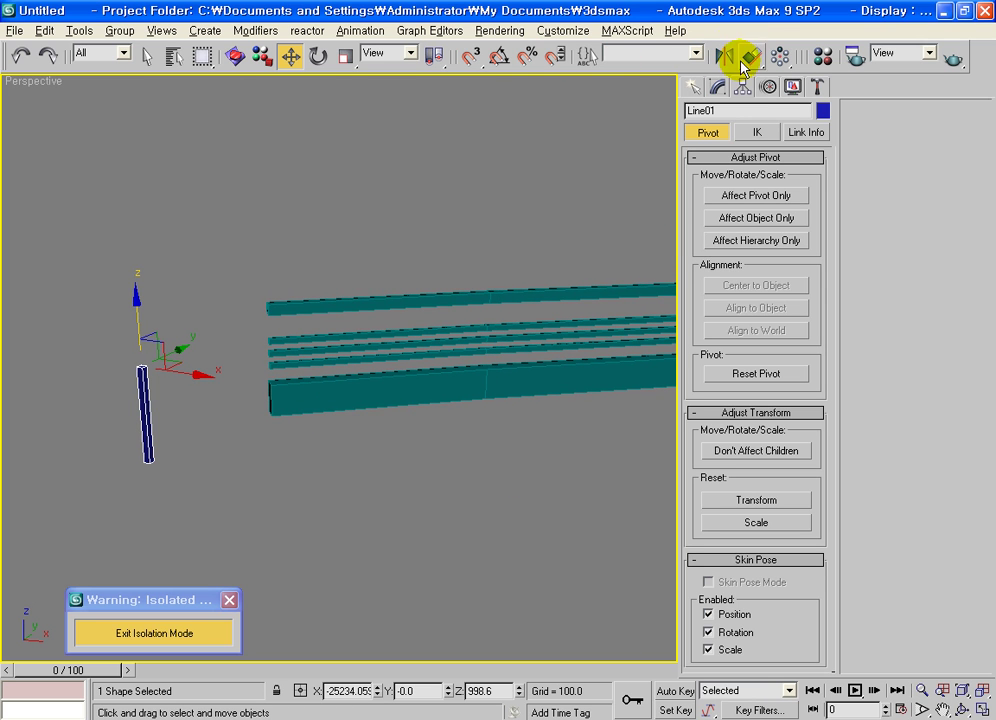
# Step: In the Spacing Tool, set Count to 70 and pick 난간01 as the path
pyautogui.click(780, 60)
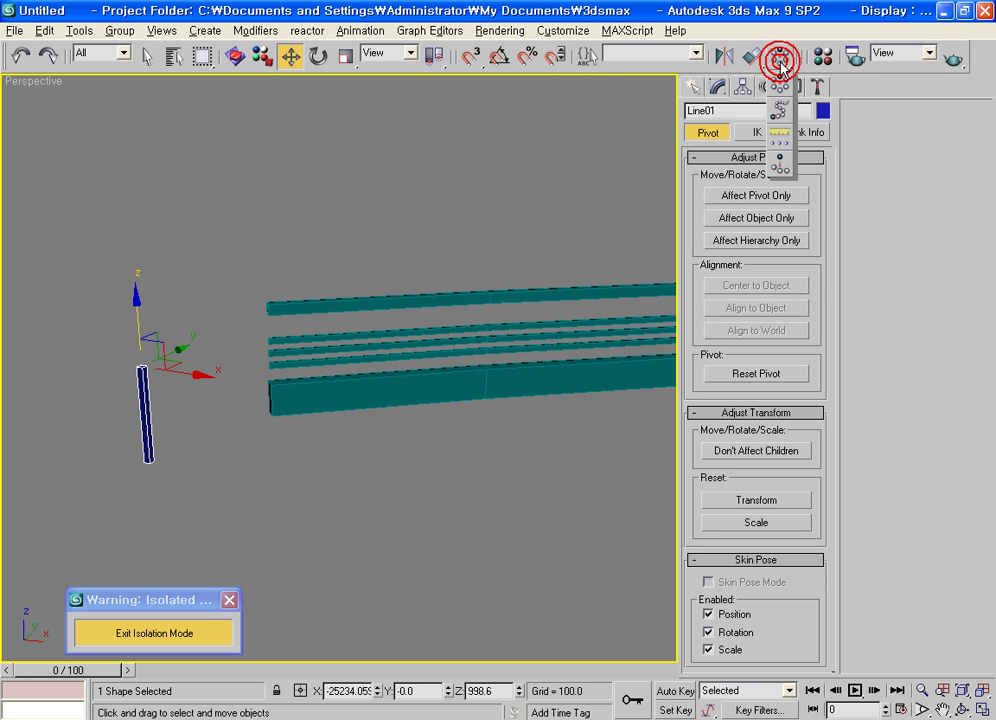
pyautogui.click(779, 142)
pyautogui.doubleClick(138, 114)
pyautogui.write('70')
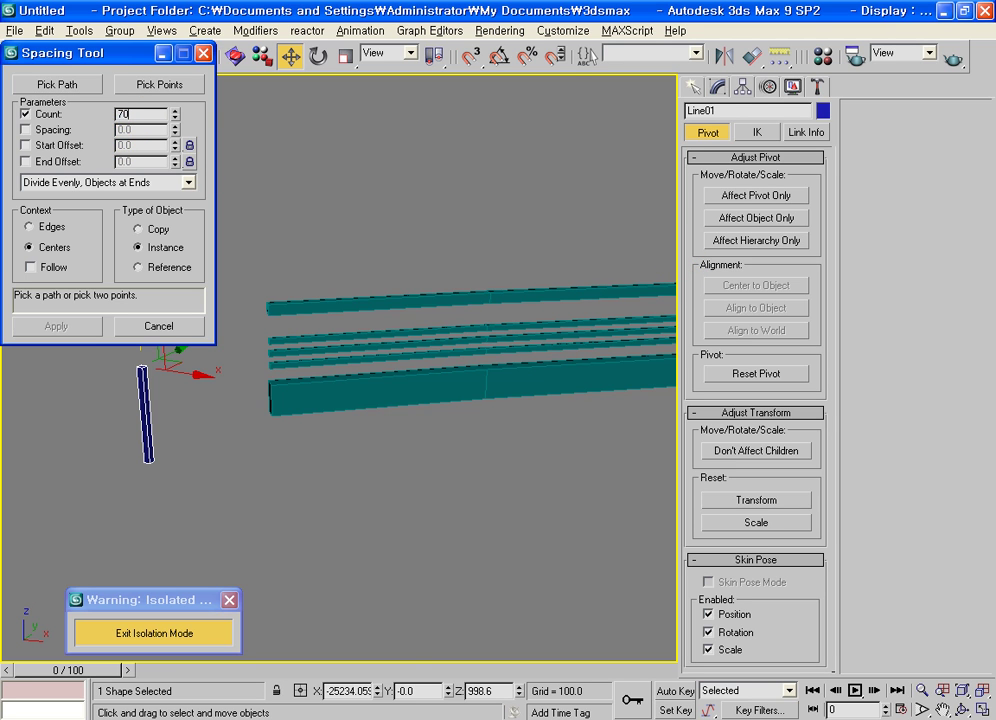
pyautogui.click(62, 83)
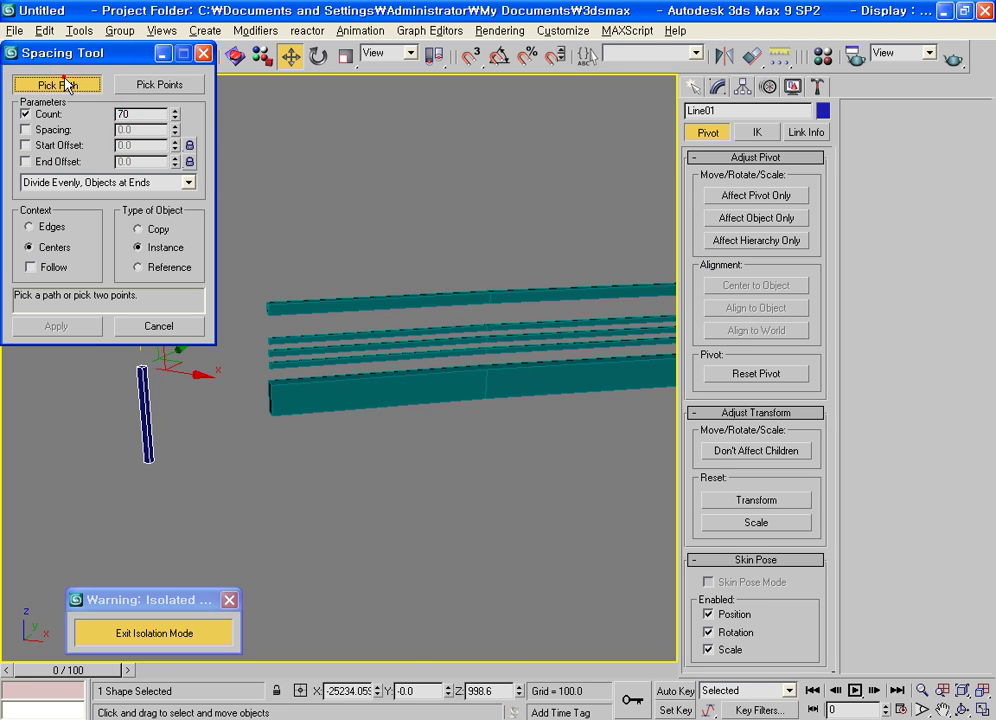
pyautogui.click(395, 302)
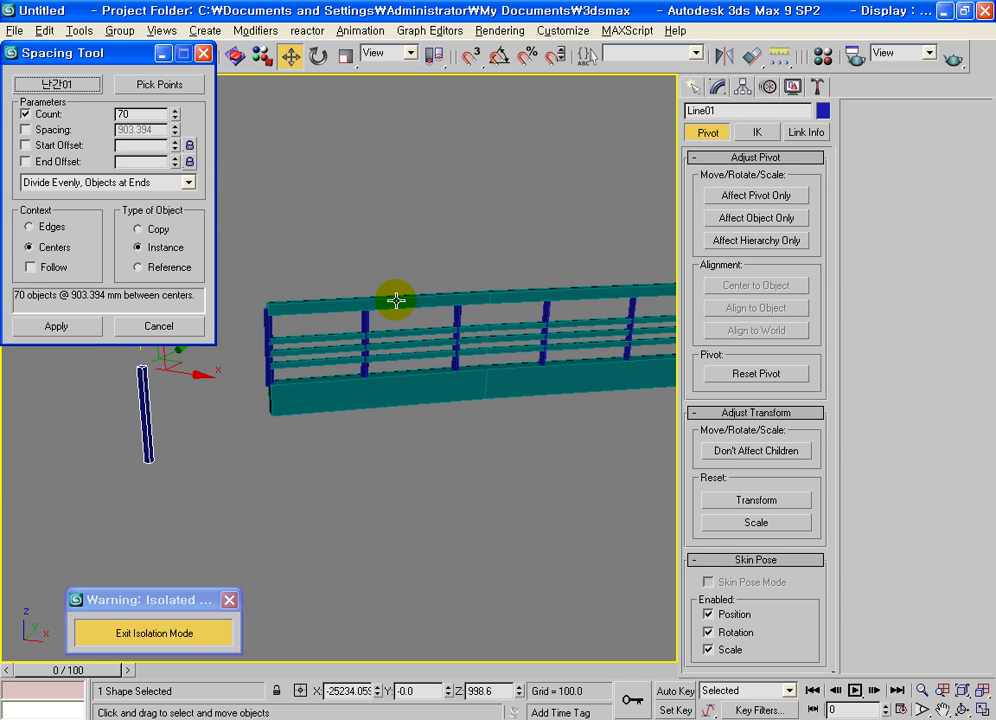
pyautogui.scroll(2, 485, 440)
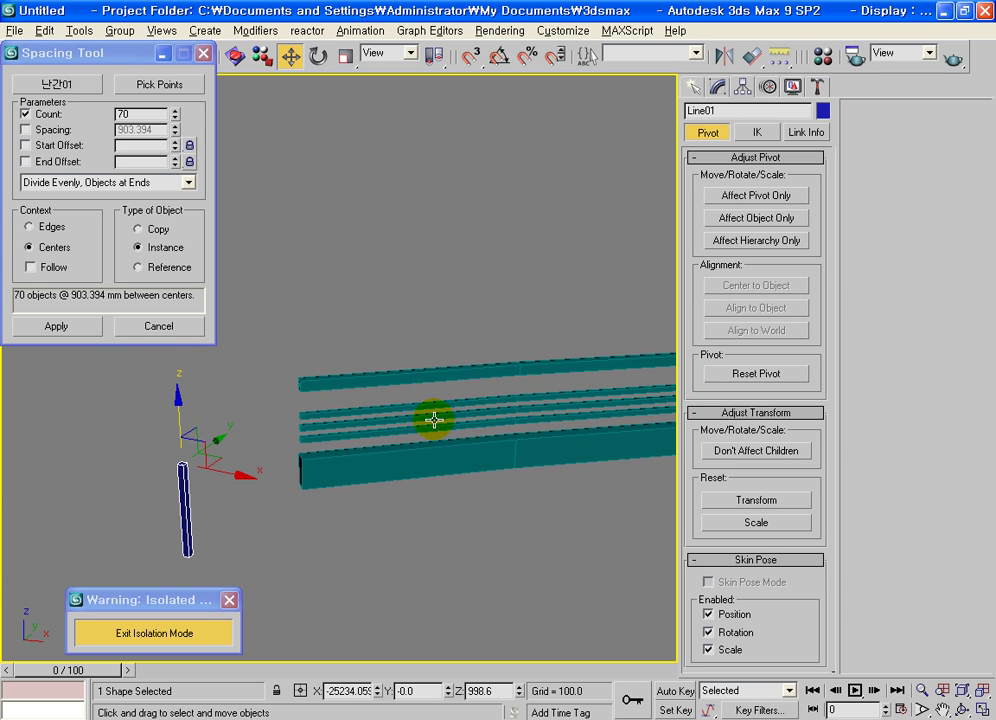
pyautogui.scroll(1, 442, 415)
pyautogui.click(58, 85)
pyautogui.click(58, 85)
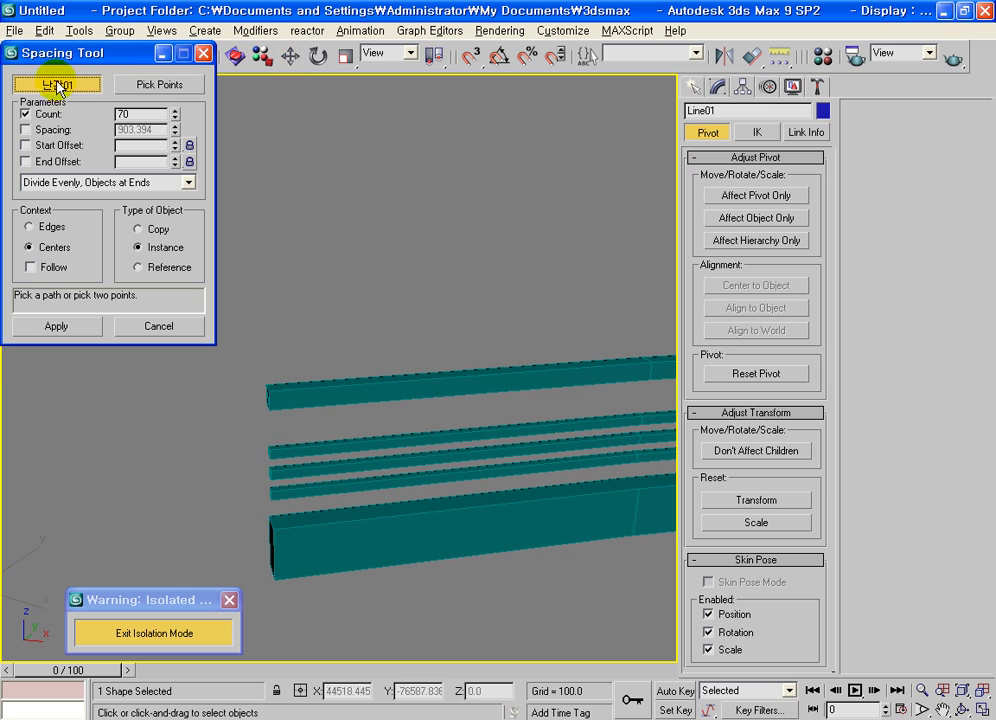
pyautogui.click(58, 86)
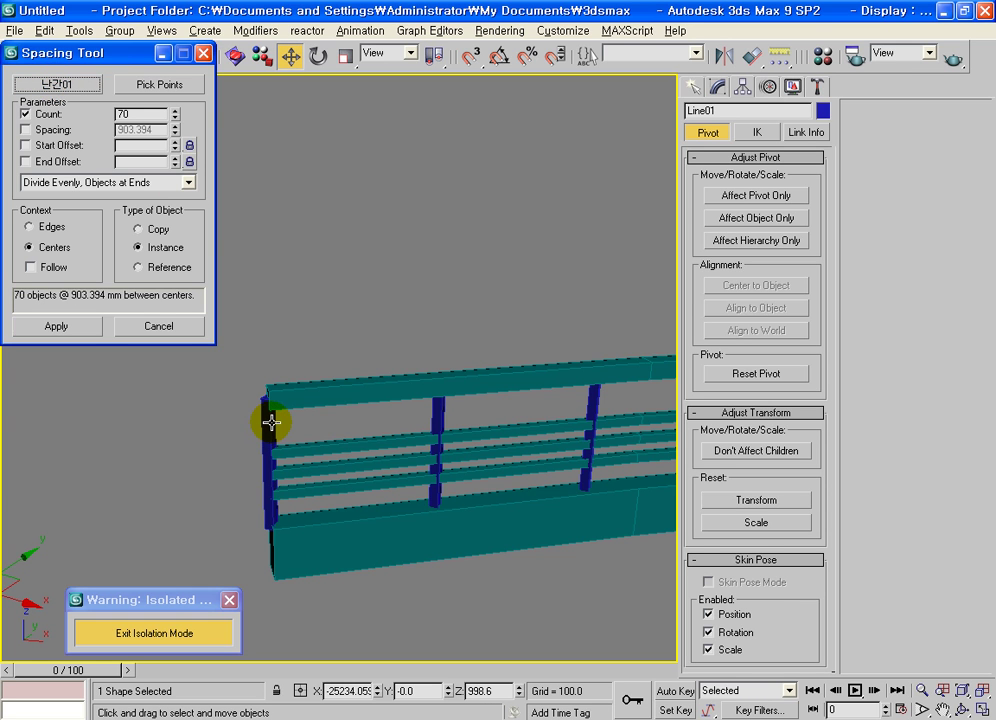
# Step: Set start and end offsets to 25 and apply the 70 instanced posts
pyautogui.click(26, 145)
pyautogui.write('25')
pyautogui.press('Return')
pyautogui.click(27, 161)
pyautogui.doubleClick(127, 161)
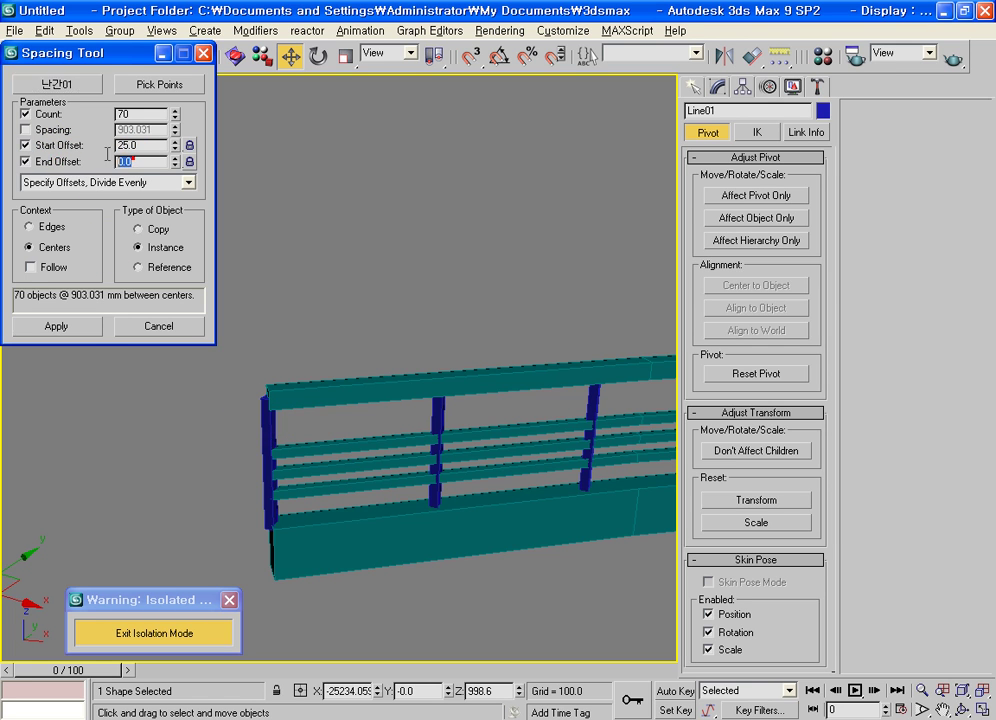
pyautogui.write('25')
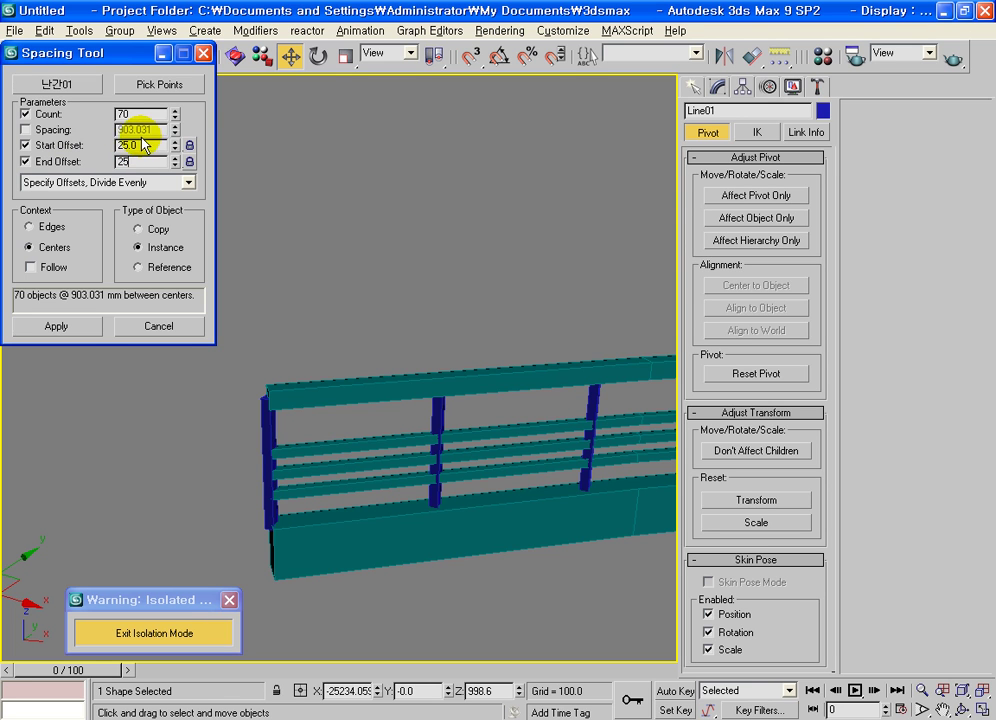
pyautogui.press('Return')
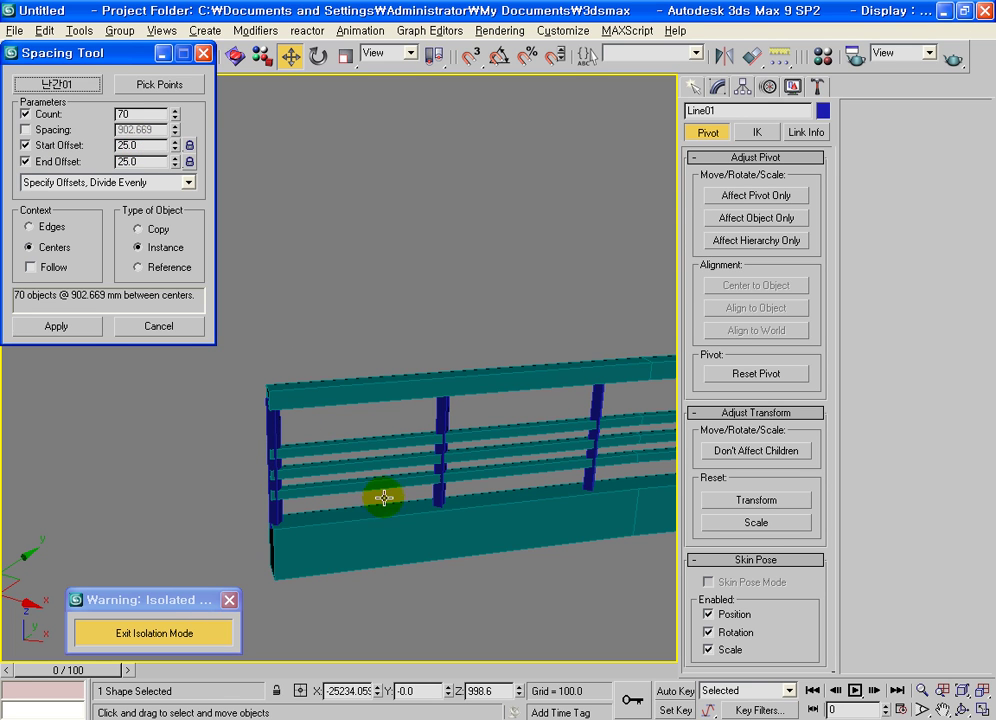
pyautogui.click(70, 326)
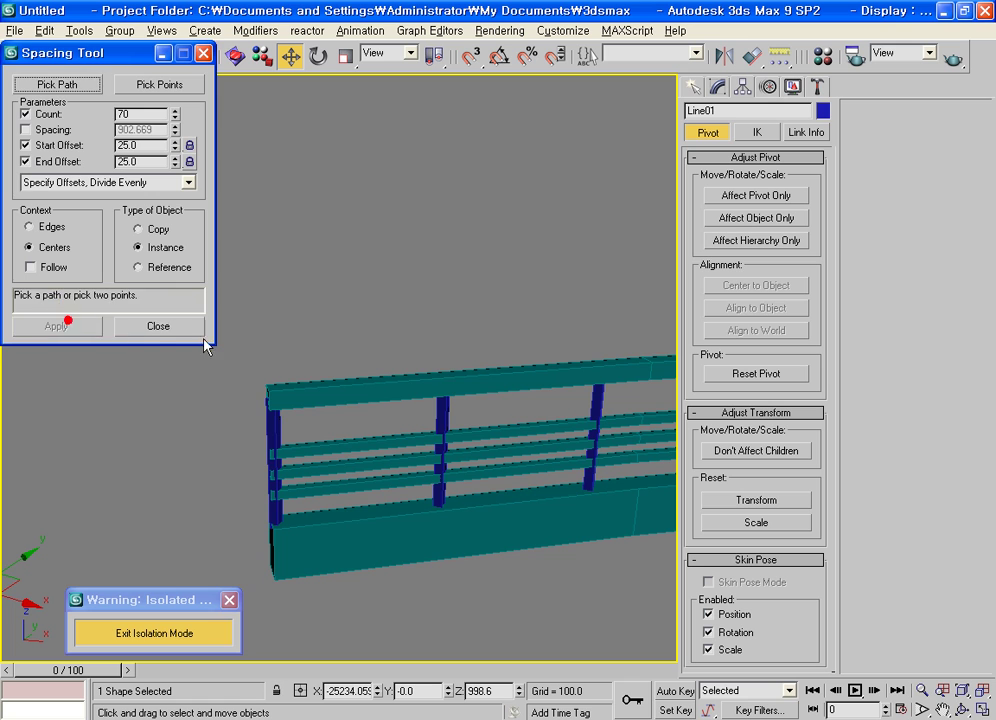
pyautogui.click(175, 326)
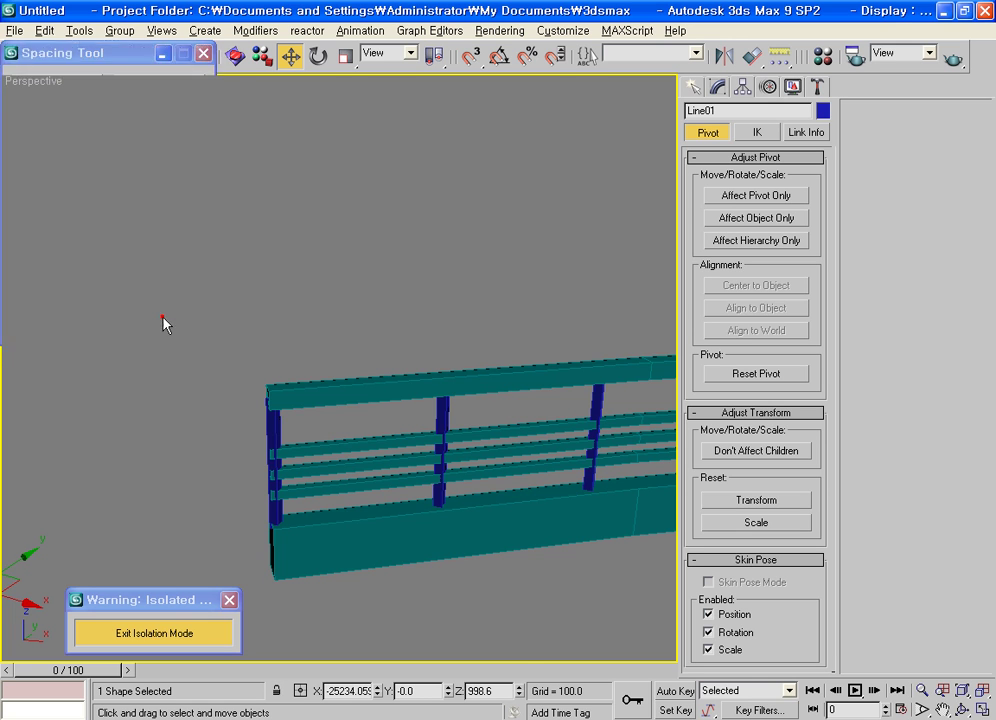
# Step: Set a post's rectangular rendering angle to 45, then select all objects with Ctrl+A
pyautogui.click(448, 411)
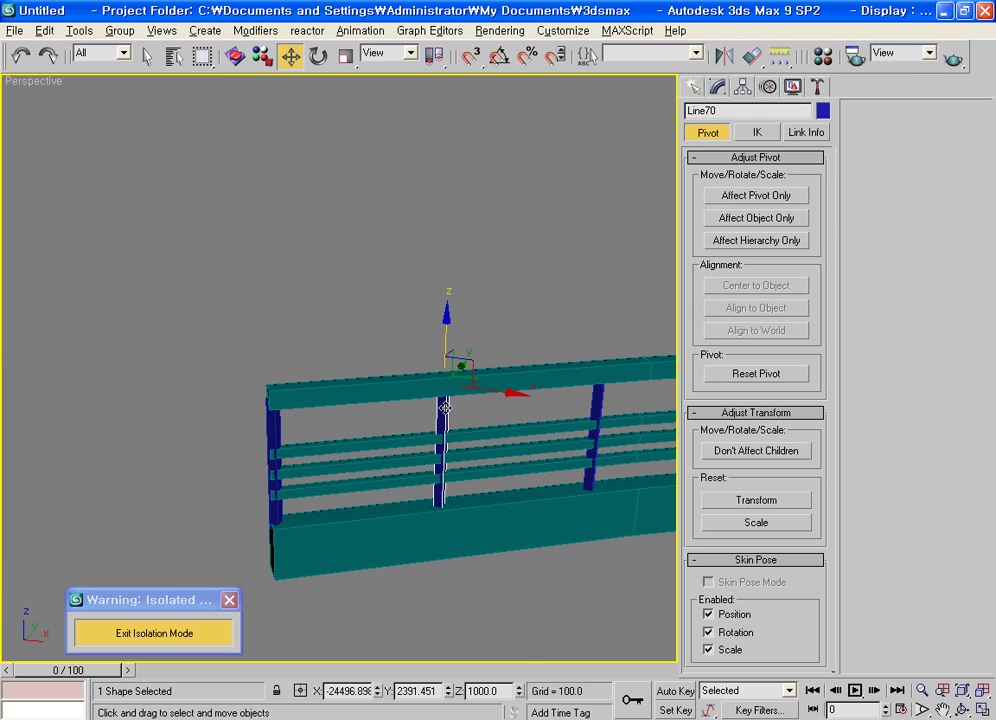
pyautogui.click(718, 87)
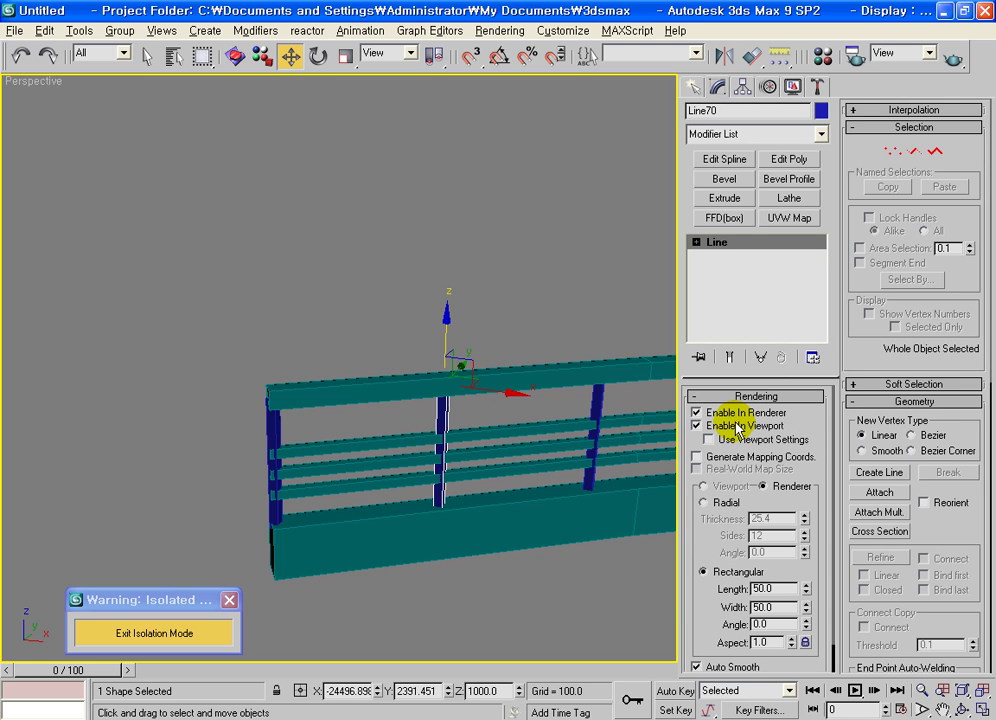
pyautogui.scroll(-1, 711, 555)
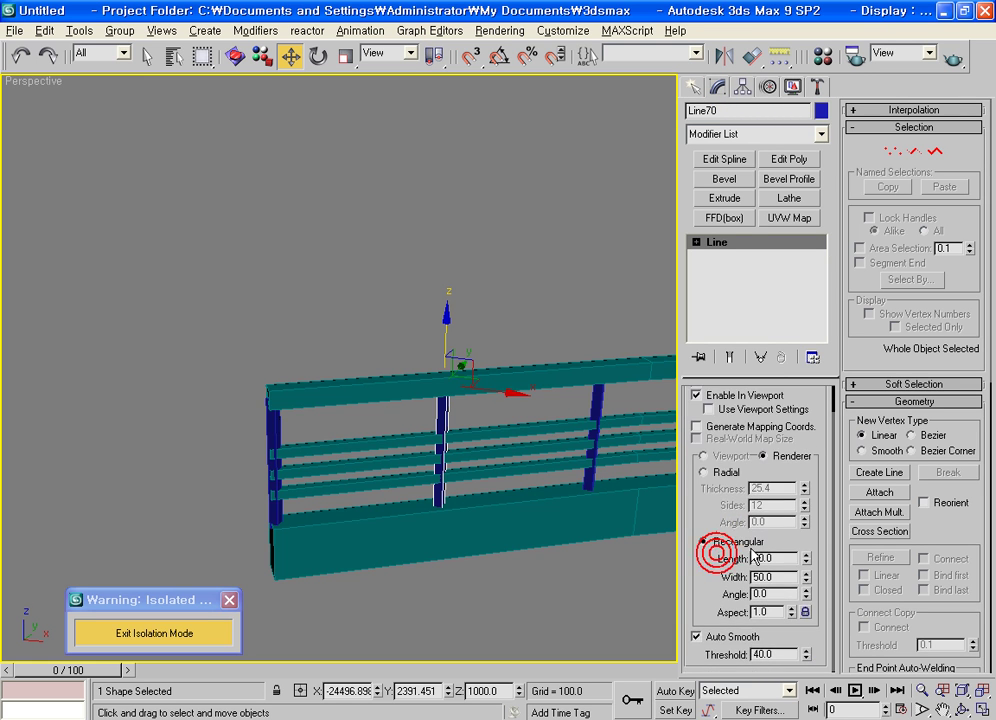
pyautogui.doubleClick(767, 595)
pyautogui.write('45')
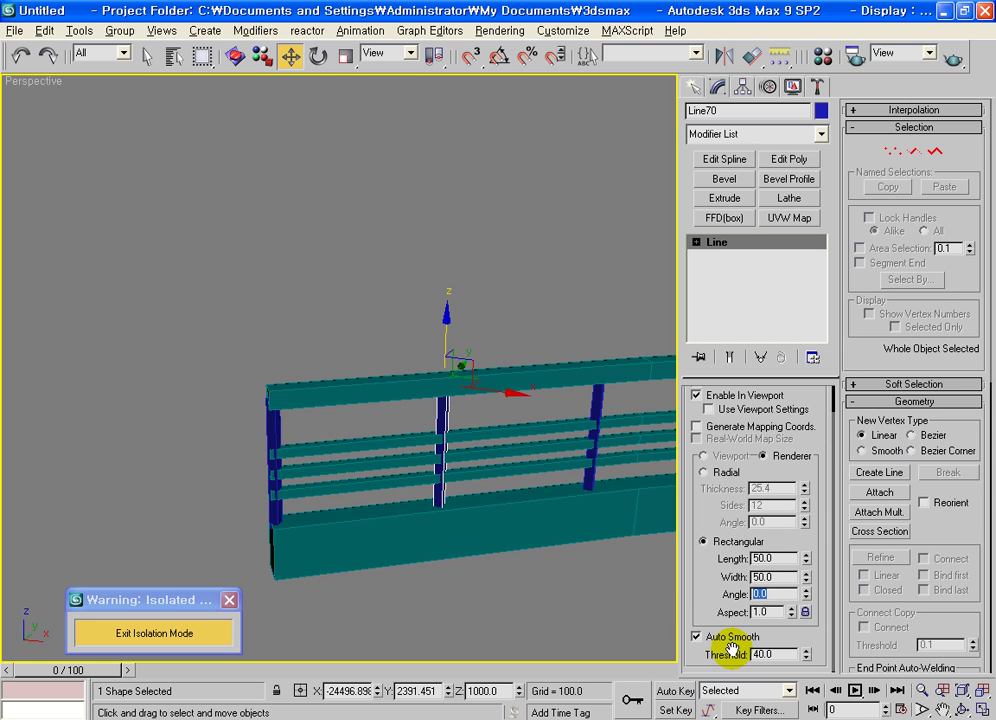
pyautogui.press('Return')
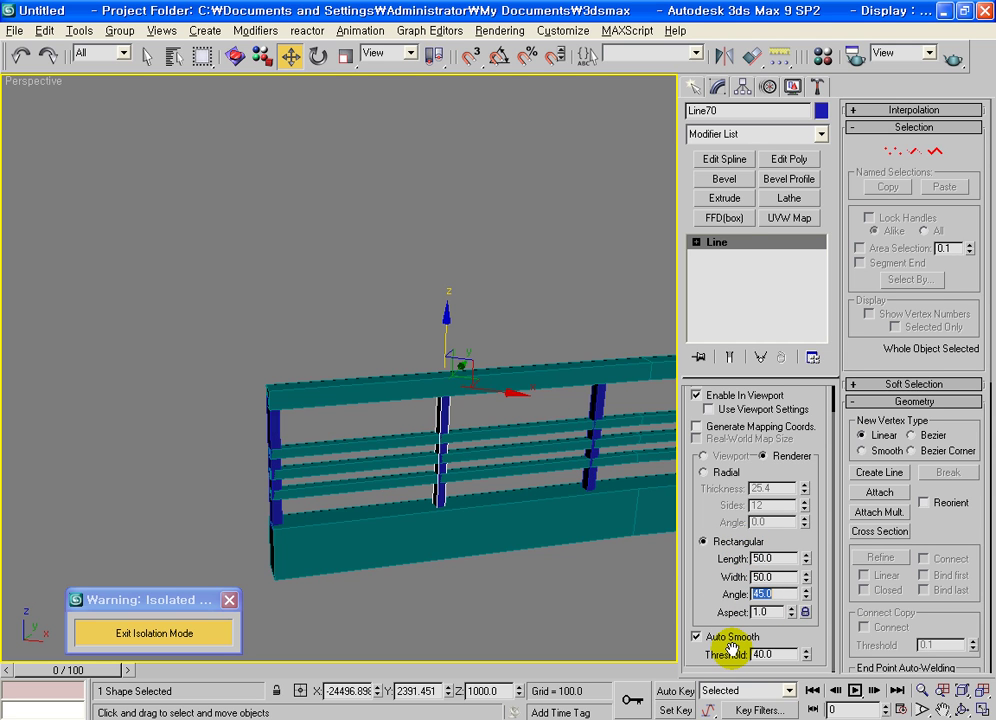
pyautogui.click(571, 571)
pyautogui.hotkey('ctrl', 'a')
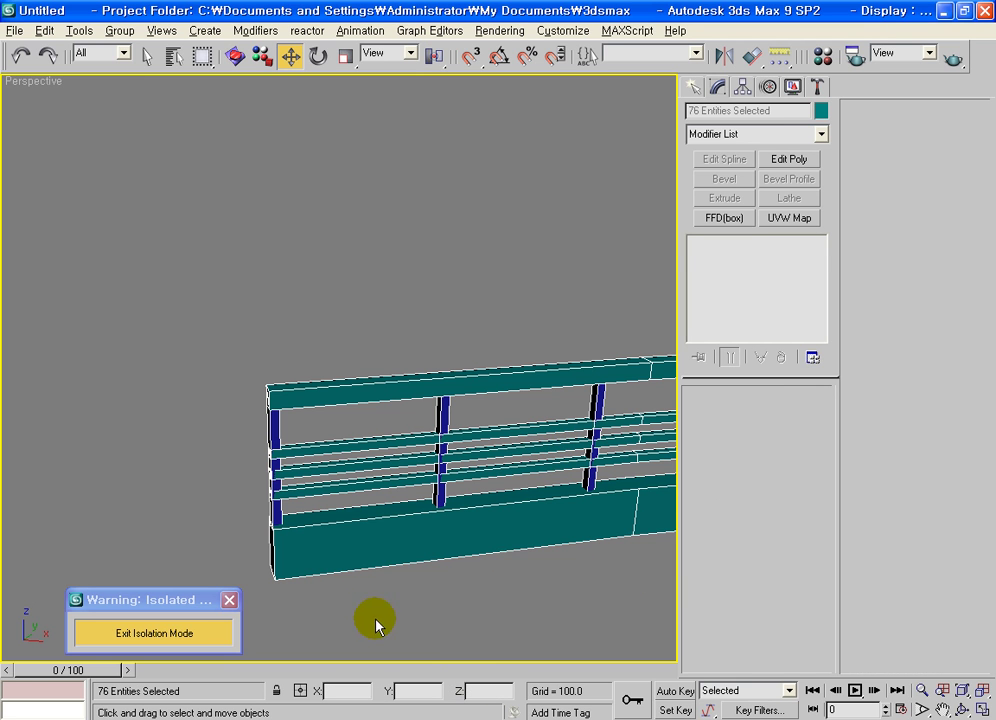
# Step: Deselect the base wall and group the bars and posts as 난간프레임
pyautogui.keyDown('alt'); pyautogui.click(380, 553); pyautogui.keyUp('alt')
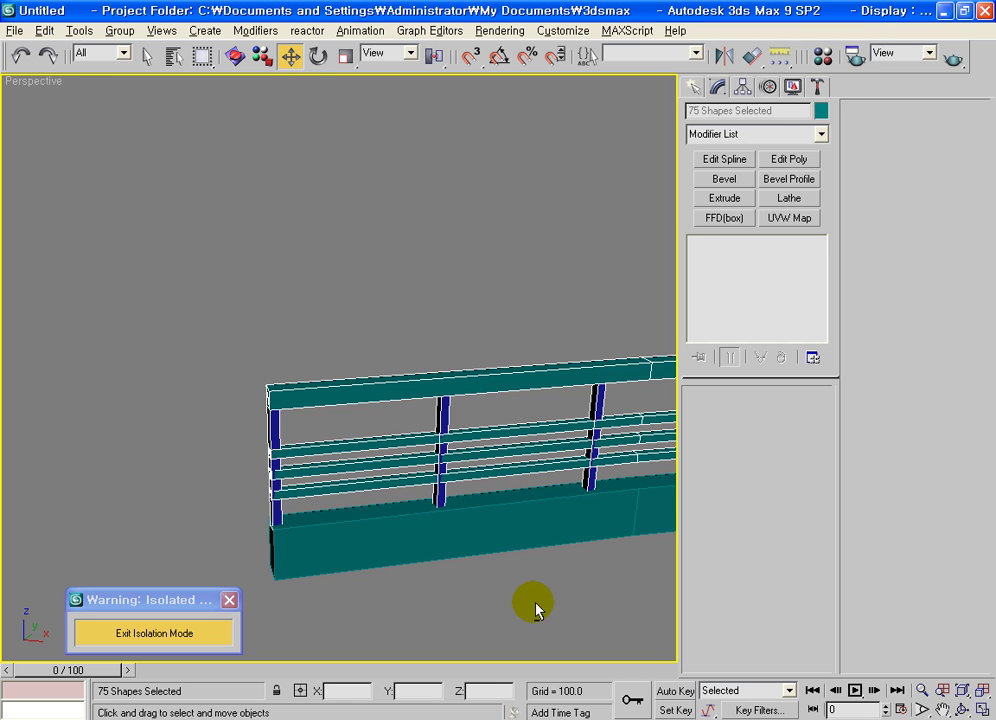
pyautogui.click(116, 30)
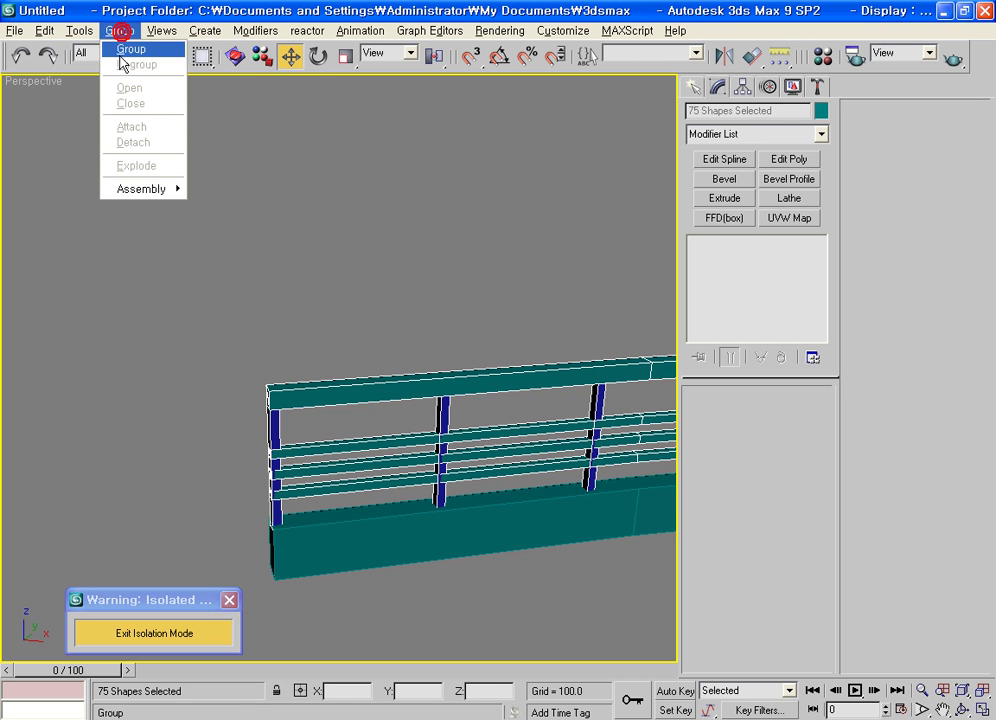
pyautogui.click(124, 47)
pyautogui.write('ss')
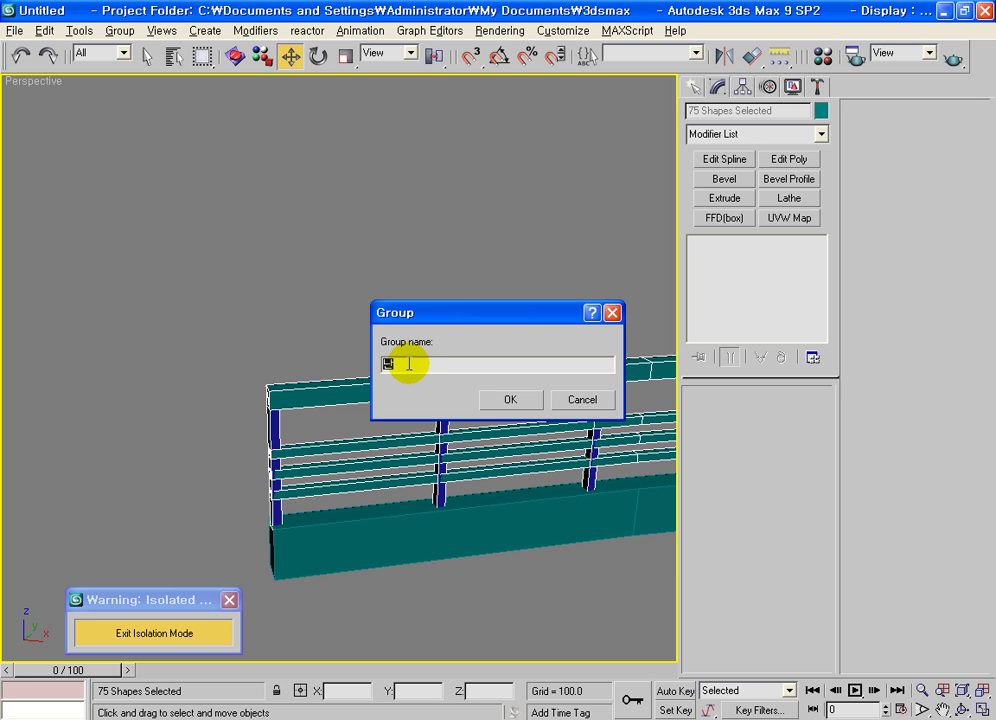
pyautogui.write('간프레임')
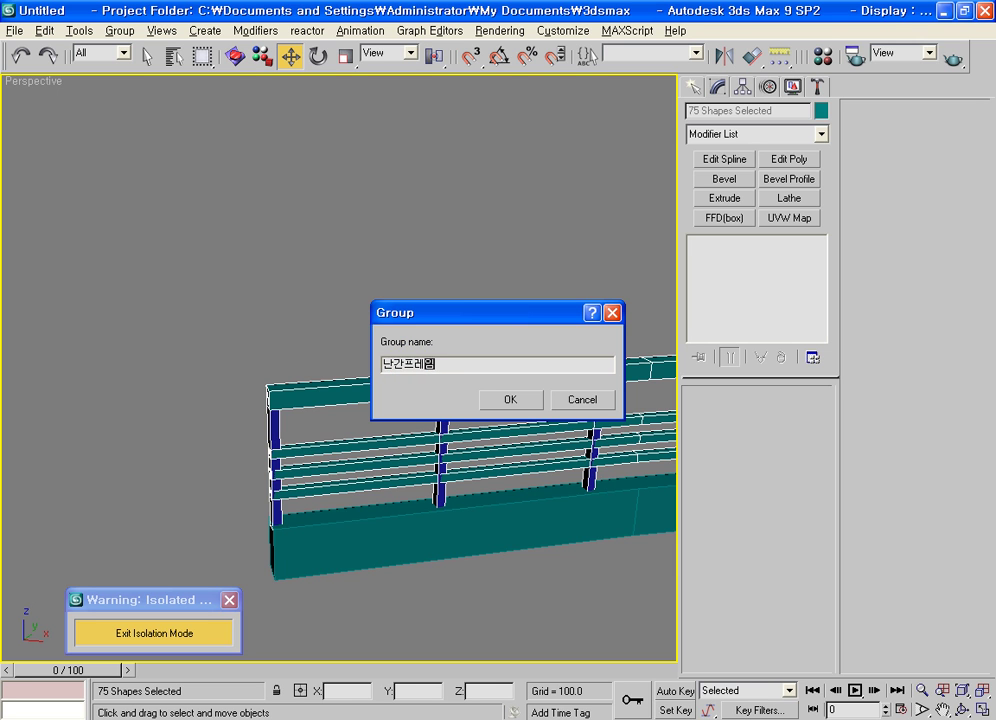
pyautogui.press('Return')
# Step: Exit isolation, deselect, and zoom and pan the Perspective view onto the curved railing
pyautogui.click(200, 640)
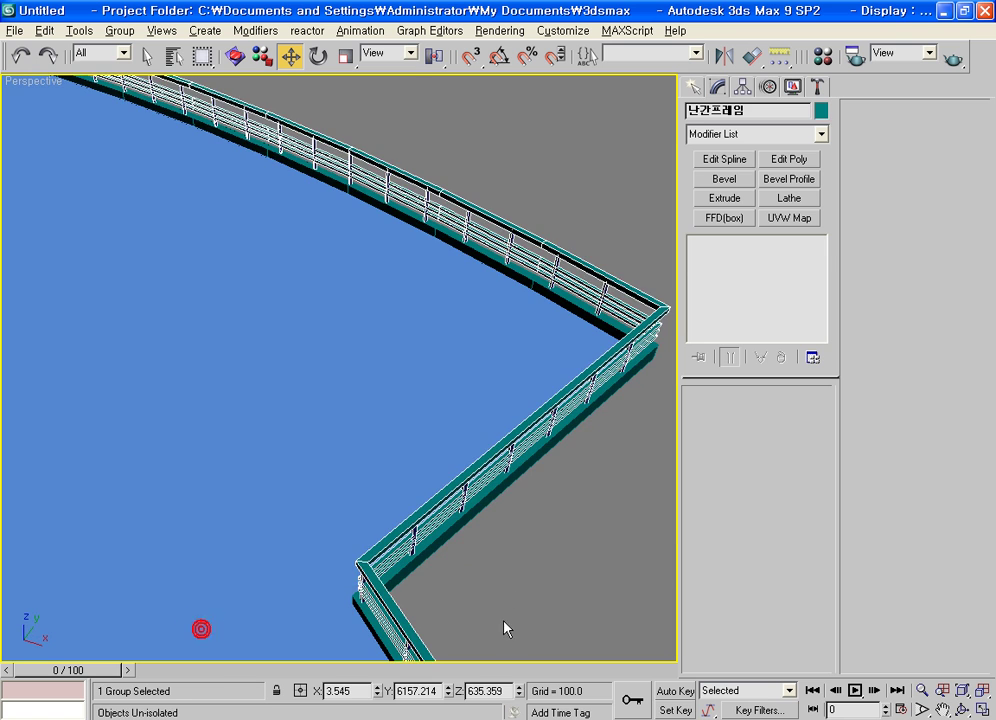
pyautogui.click(516, 565)
pyautogui.scroll(5, 444, 493)
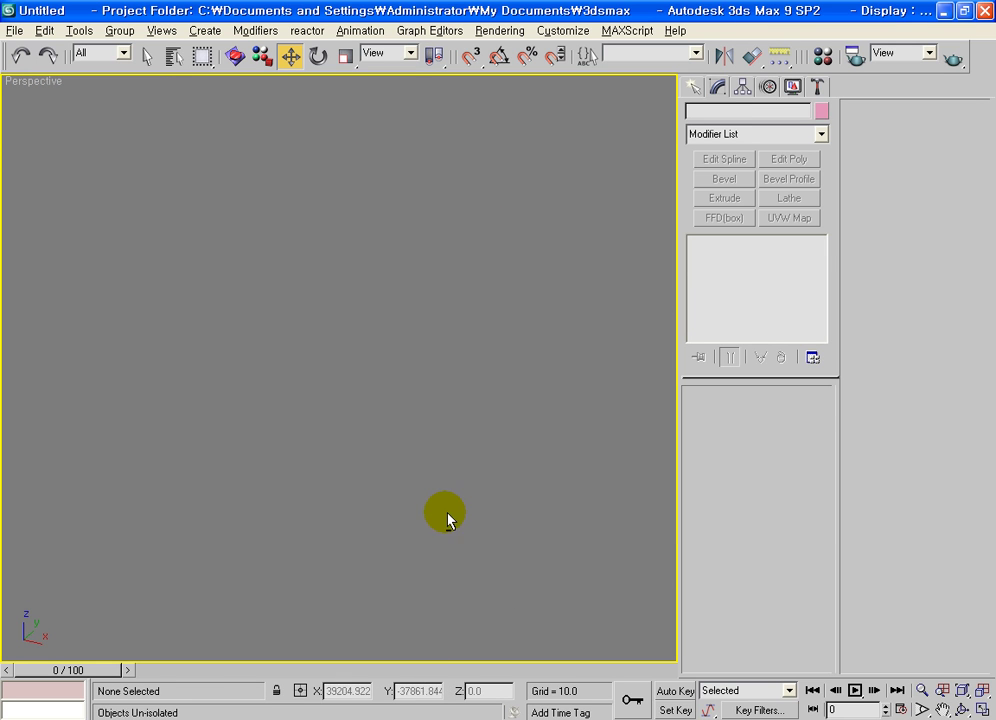
pyautogui.scroll(-10, 460, 529)
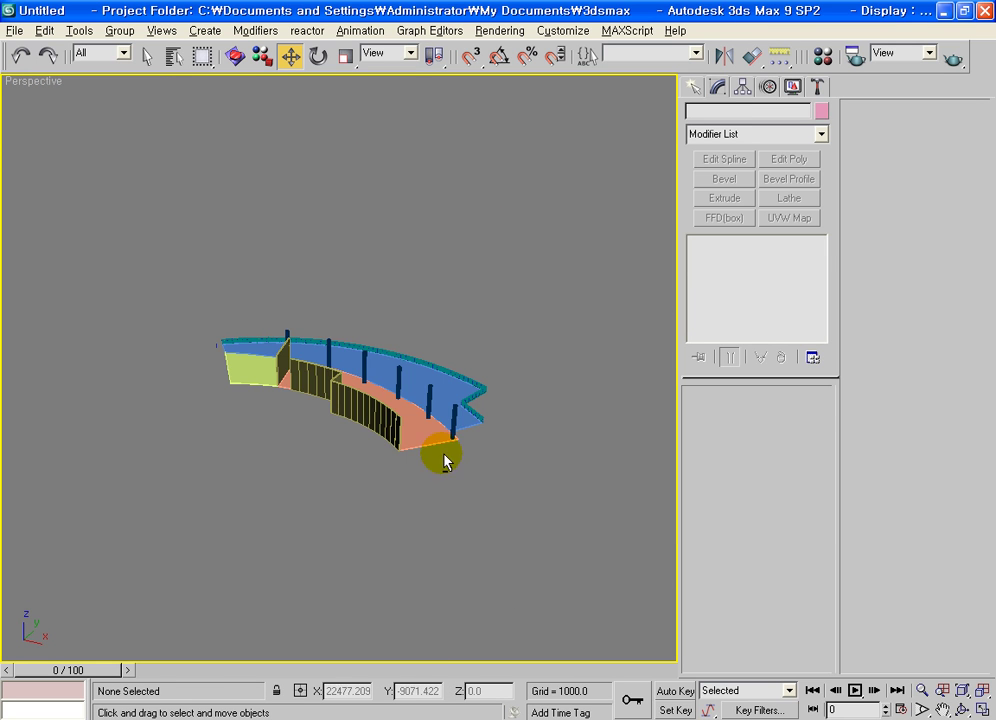
pyautogui.scroll(5, 498, 469)
pyautogui.moveTo(493, 467)
pyautogui.mouseDown(button='middle')
pyautogui.moveTo(500, 416)
pyautogui.moveTo(96, 382)
pyautogui.mouseUp(button='middle')
pyautogui.scroll(3, 407, 407)
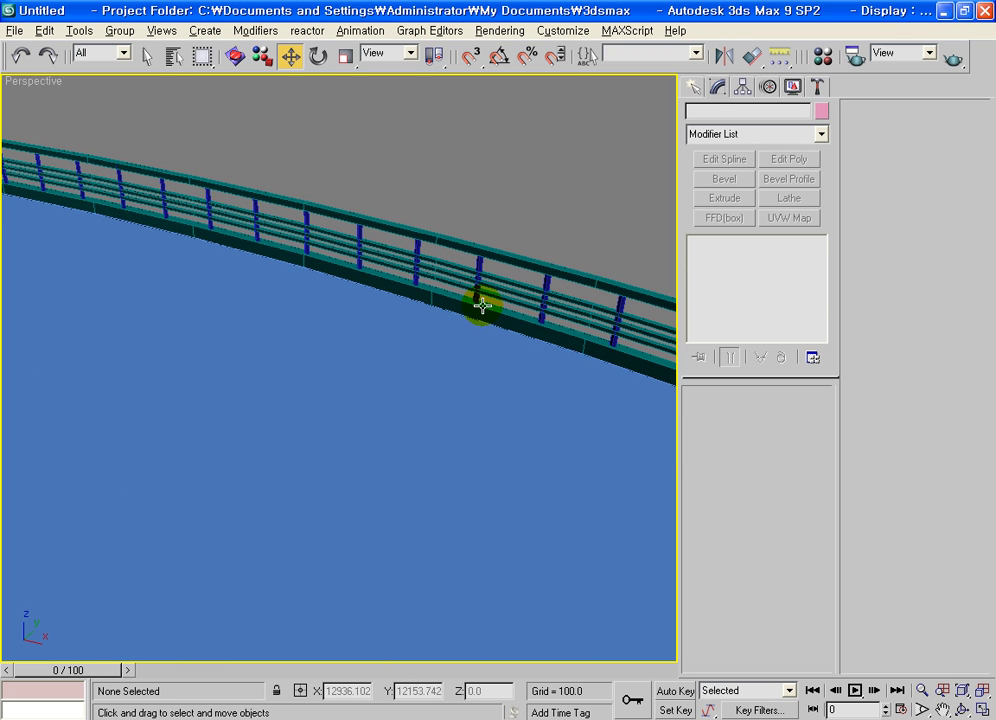